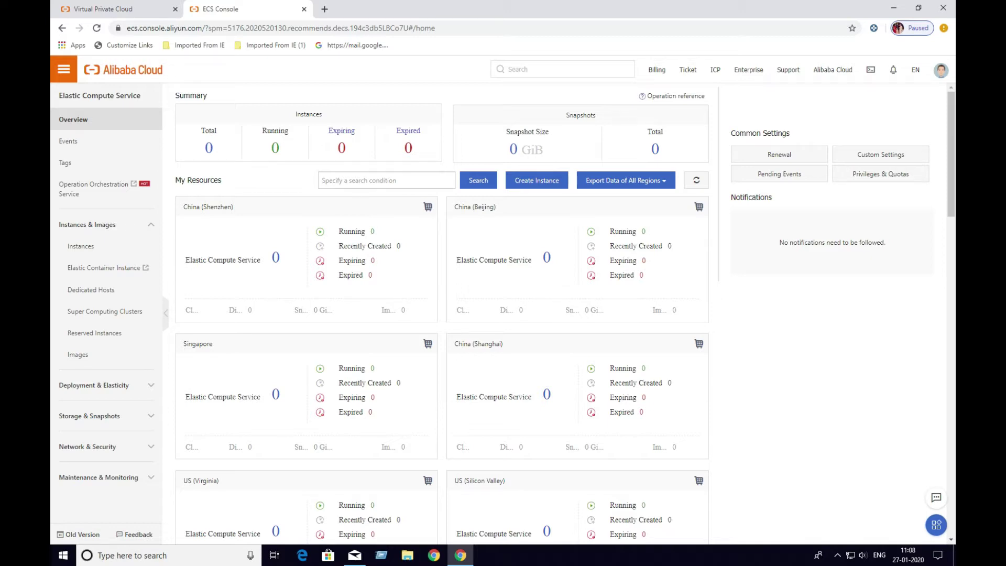
# Start a new Pay-As-You-Go ECS instance in the India (Mumbai) region
pyautogui.click(536, 180)
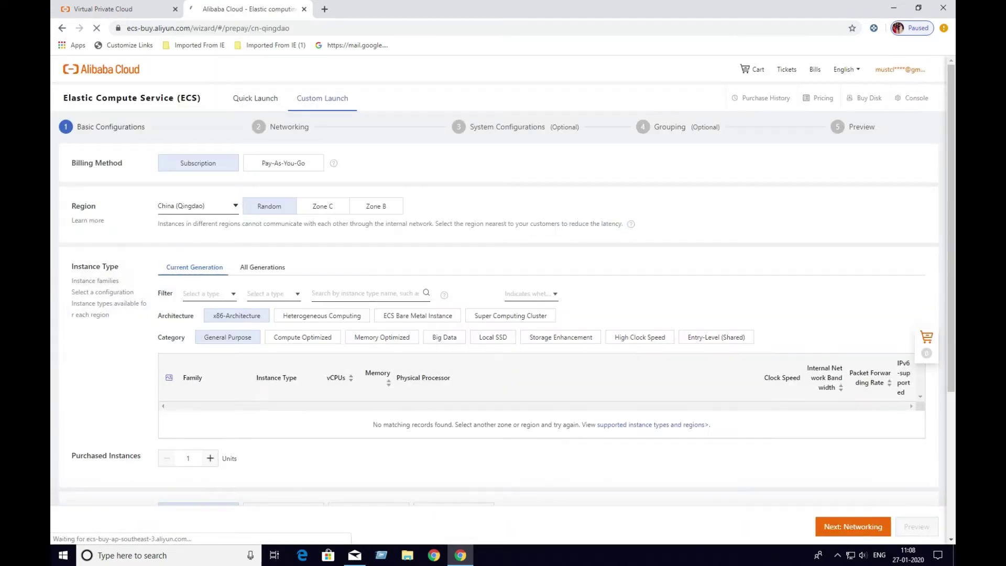
pyautogui.click(284, 163)
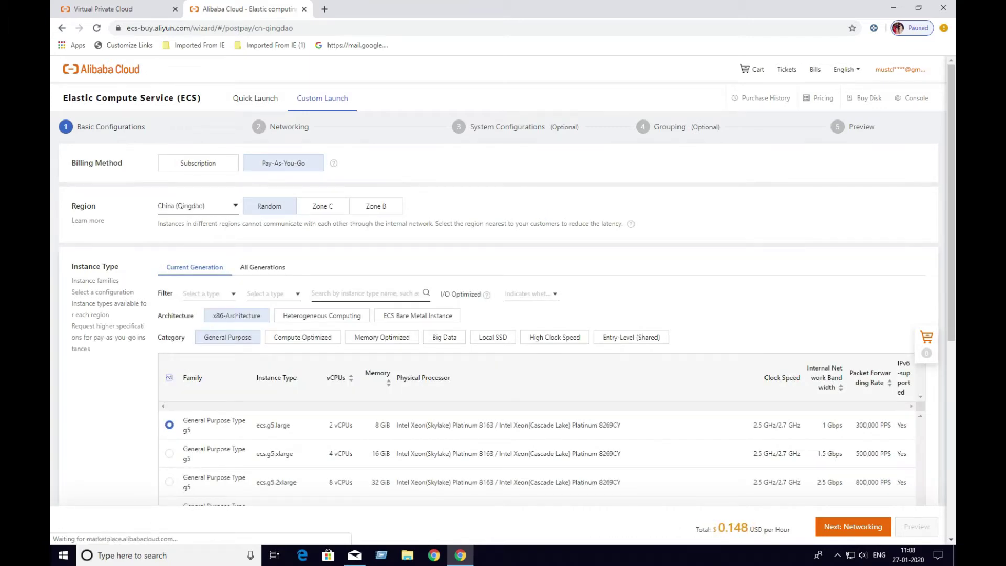
pyautogui.click(197, 205)
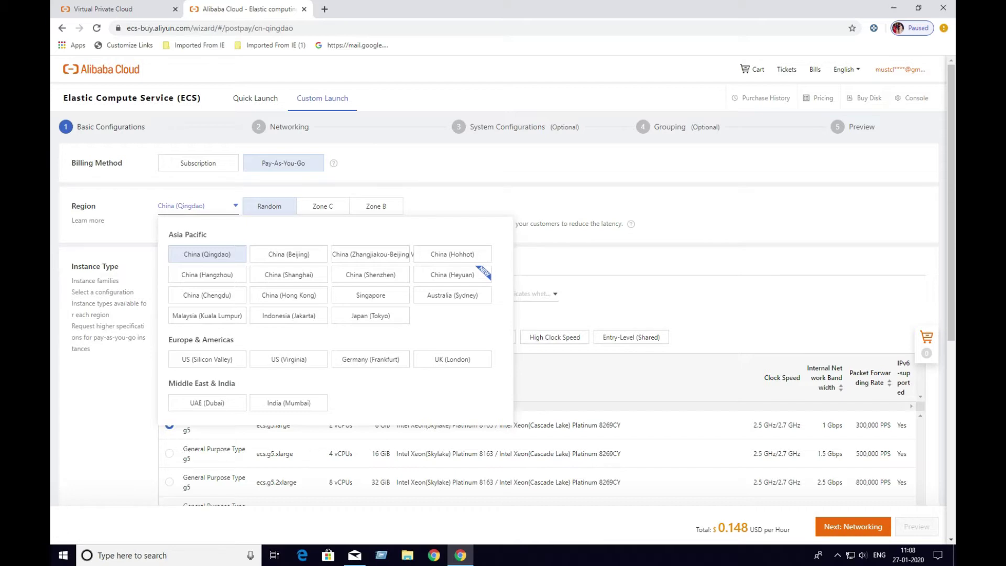
pyautogui.click(289, 402)
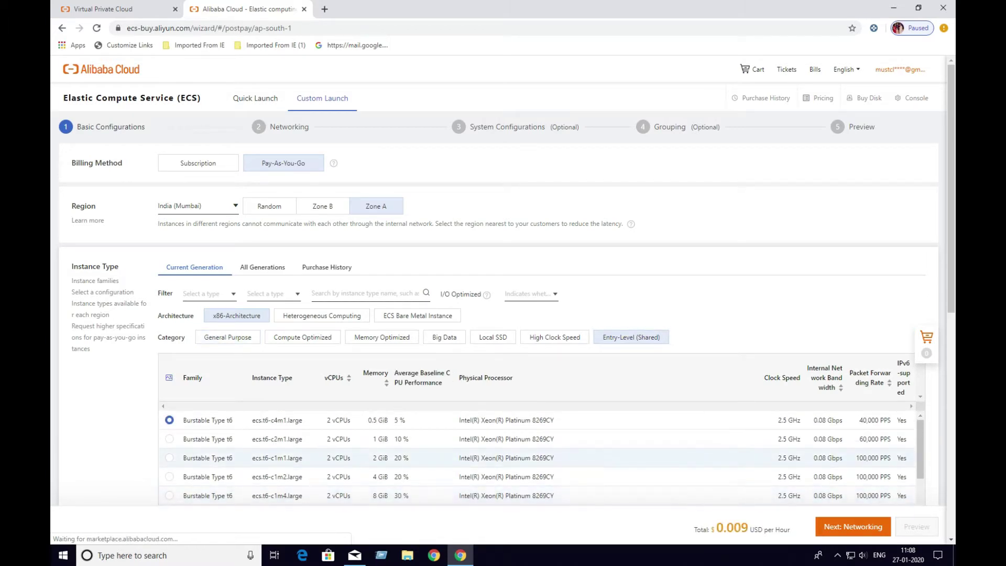
# Choose the ecs.t6-c1m1.large instance type
pyautogui.click(169, 458)
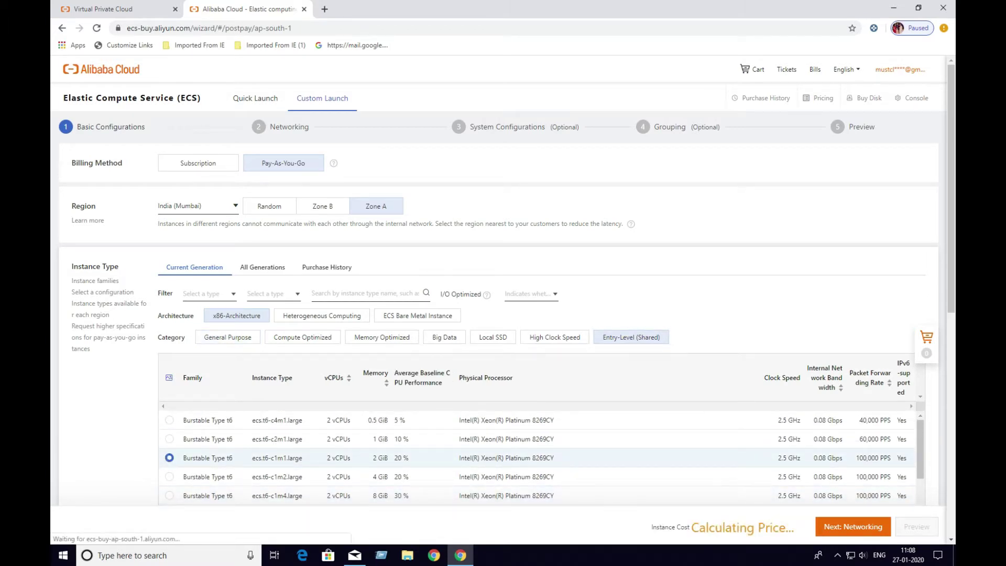
pyautogui.scroll(-5, 524, 457)
pyautogui.scroll(-3, 523, 457)
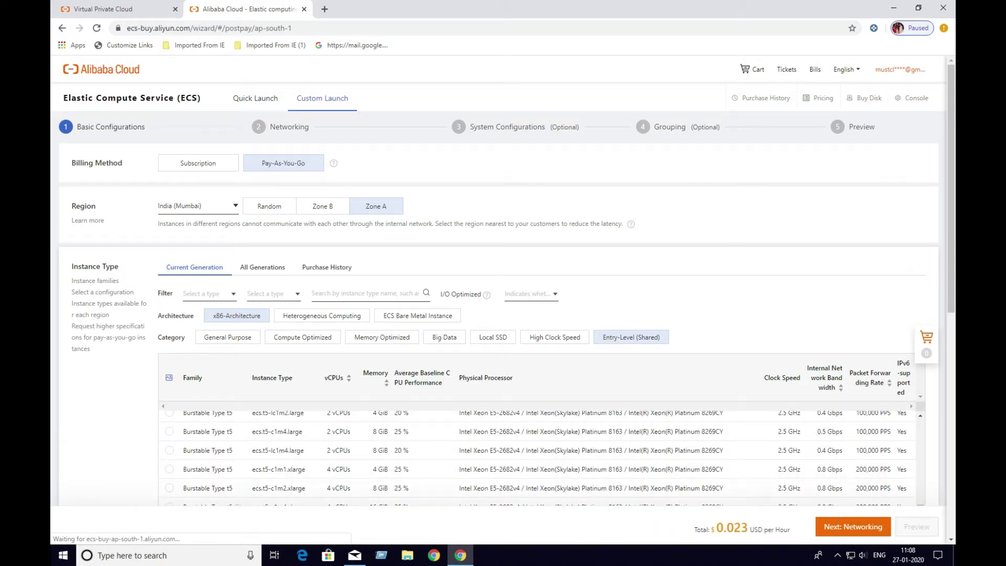
pyautogui.scroll(-8, 523, 457)
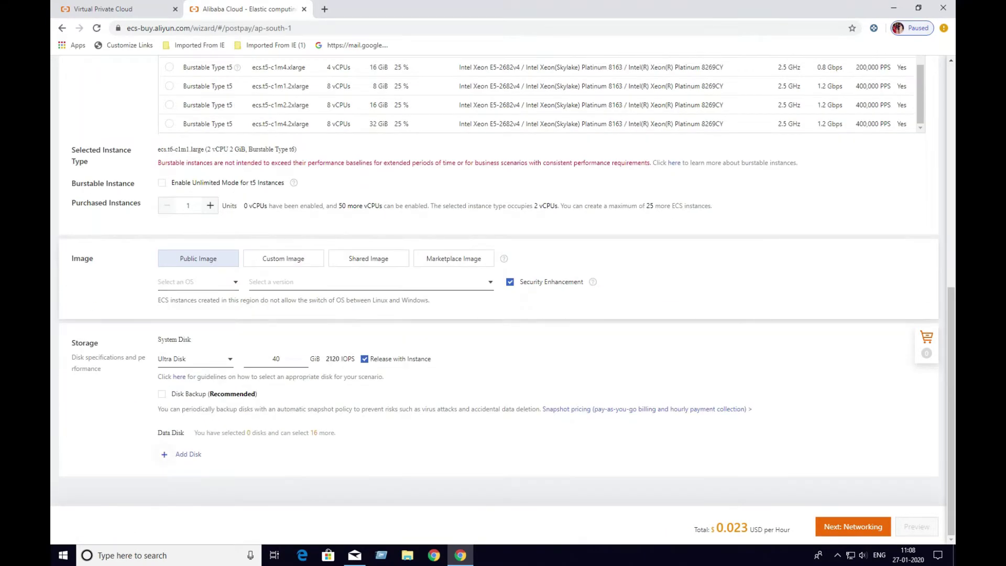
# Set the operating system to Ubuntu 18.04 64-bit
pyautogui.click(196, 281)
pyautogui.click(183, 301)
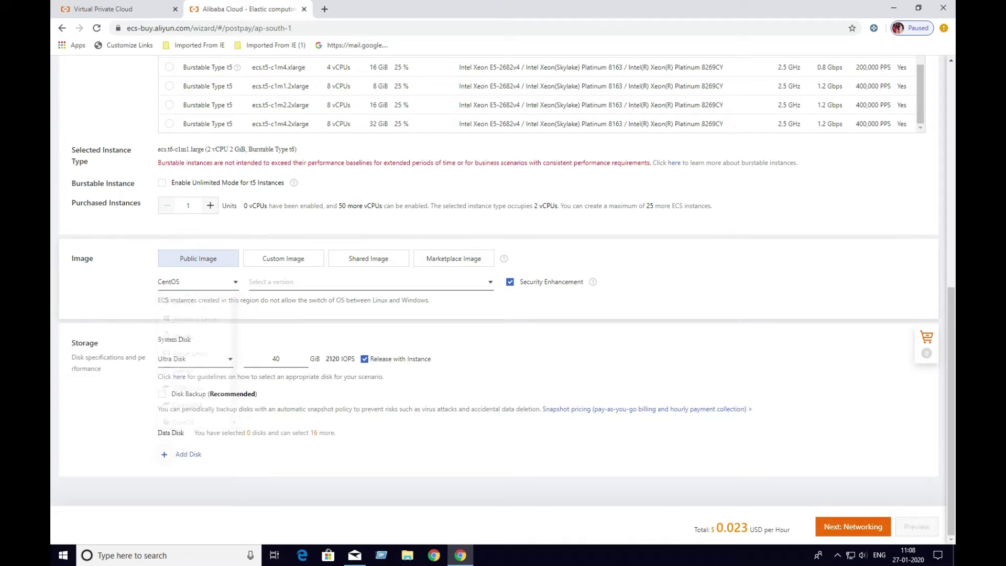
pyautogui.click(367, 281)
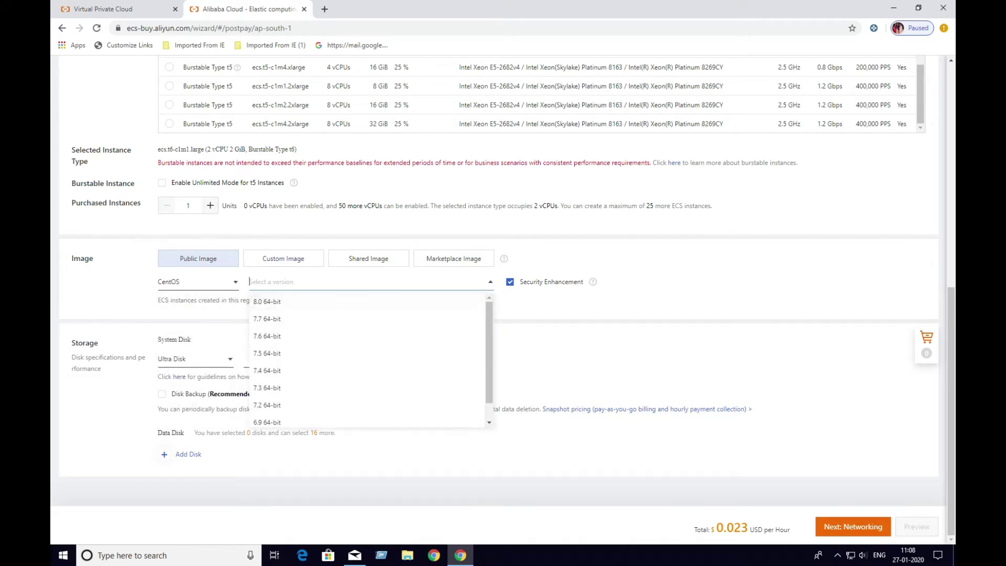
pyautogui.click(197, 282)
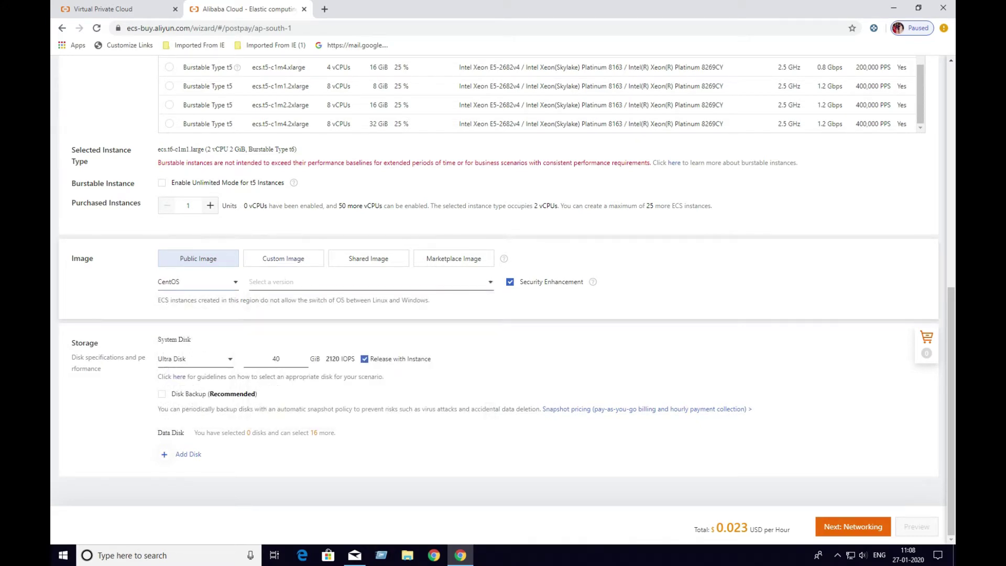
pyautogui.click(197, 282)
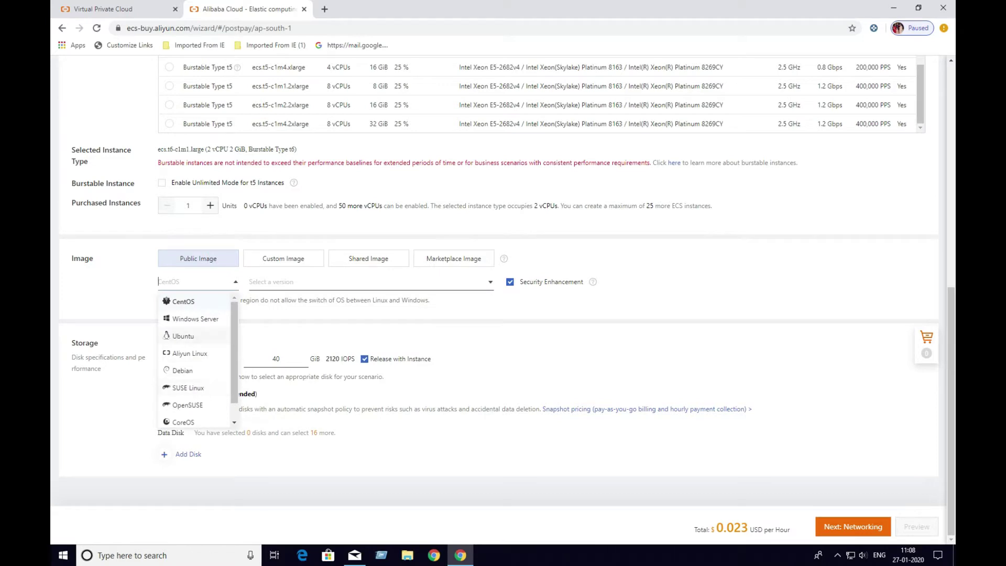
pyautogui.click(184, 336)
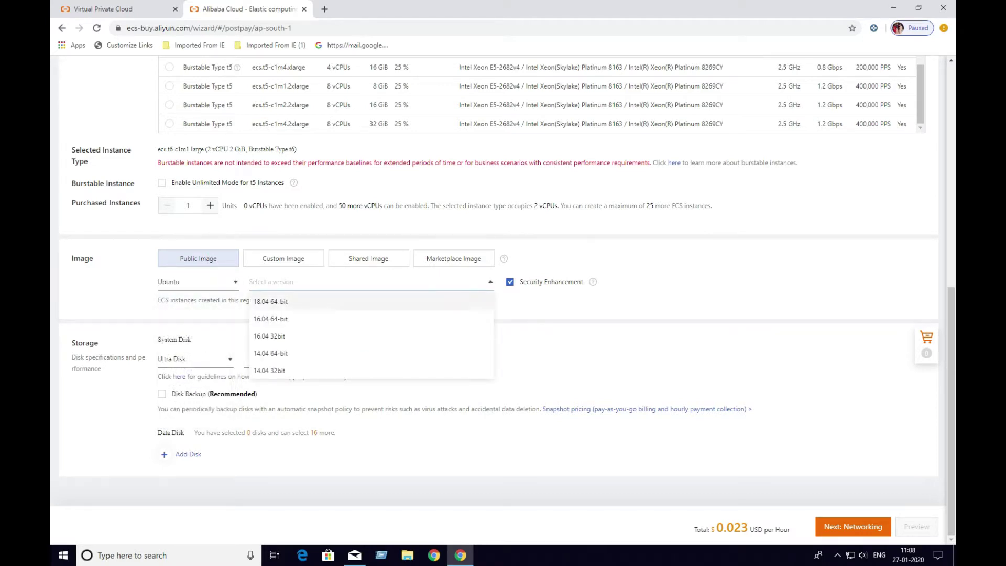
pyautogui.click(271, 301)
# Set the system disk to 20 GiB and continue to networking
pyautogui.doubleClick(275, 359)
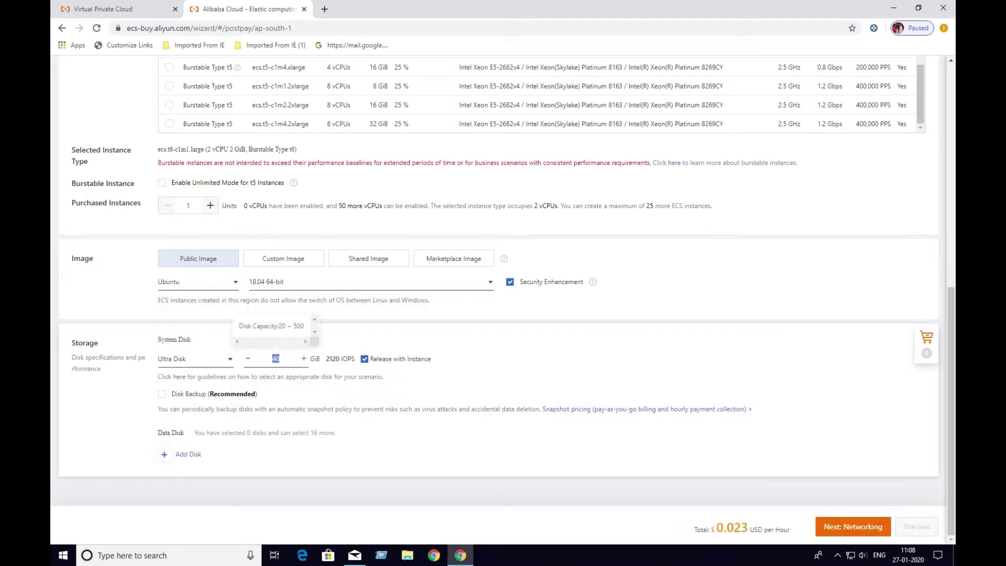
pyautogui.write('20')
pyautogui.press('Tab')
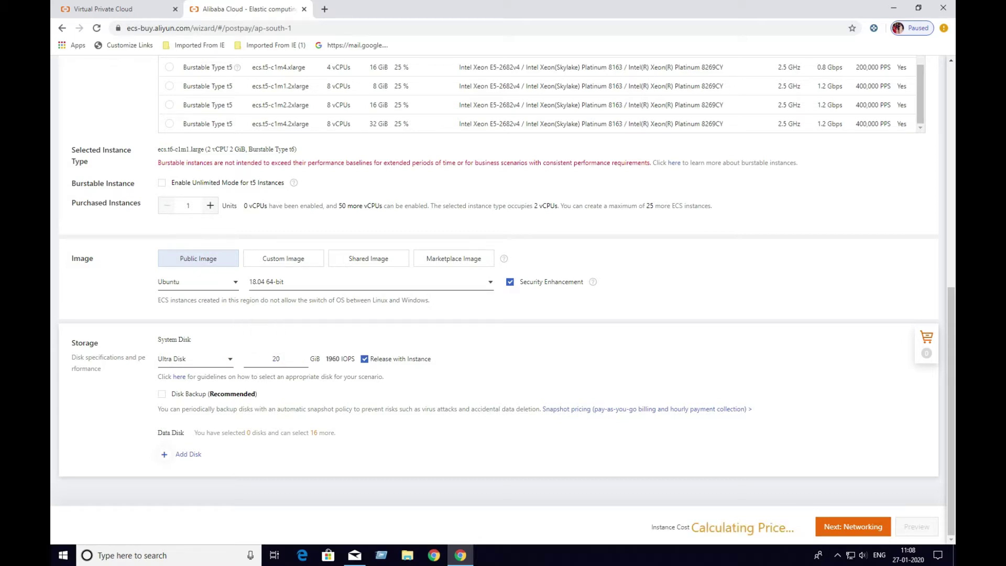
pyautogui.click(852, 527)
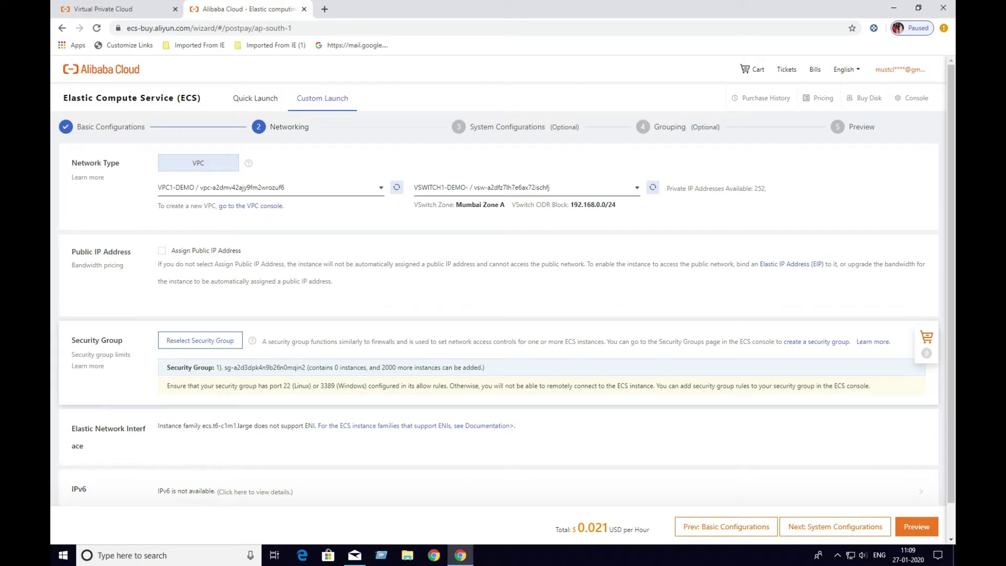
# Review networking: VPC1-DEMO, VSWITCH1-DEMO in Mumbai Zone A, no public IP
pyautogui.scroll(-1, 503, 297)
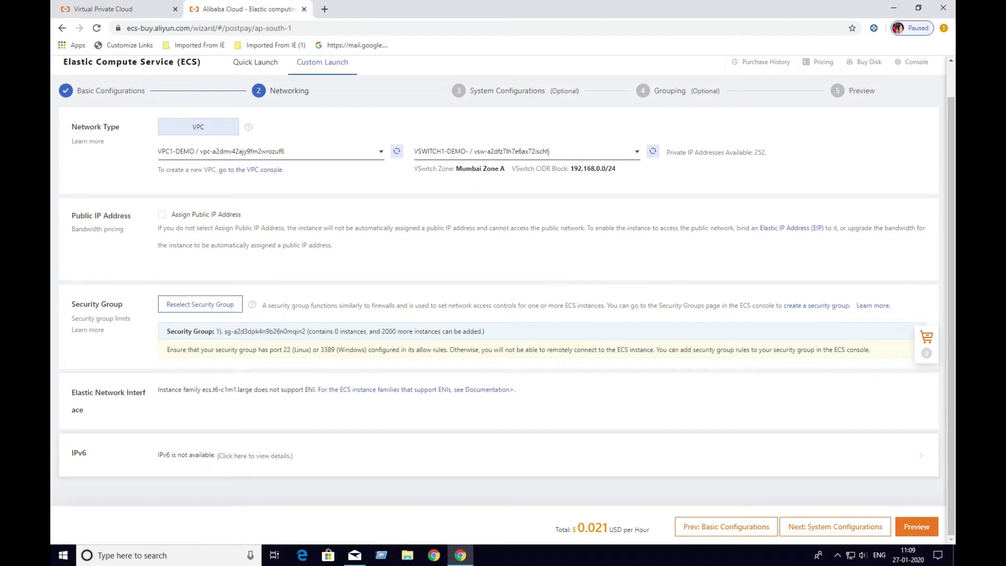
# Switch to password logon and enter and confirm the root password
pyautogui.click(835, 527)
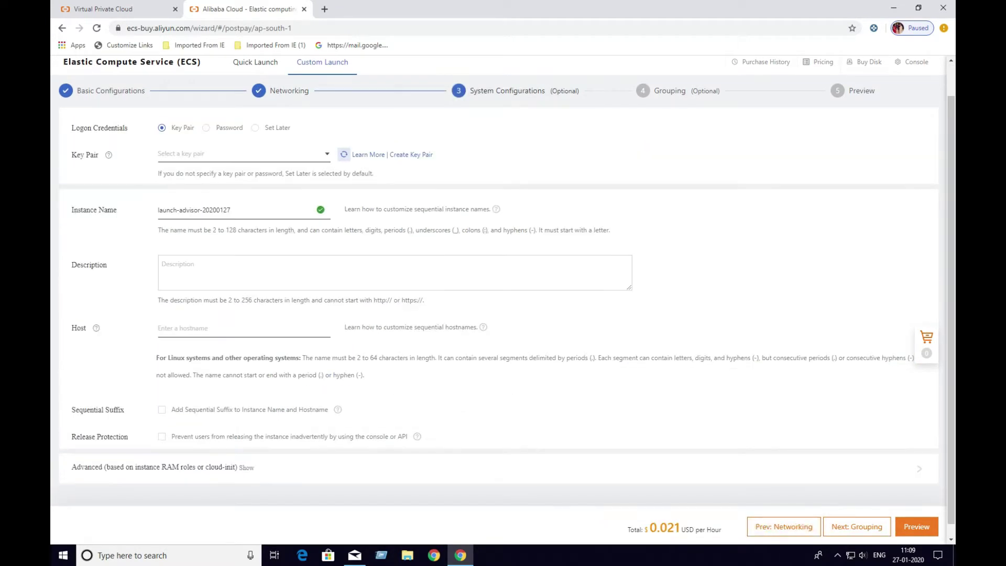
pyautogui.click(205, 127)
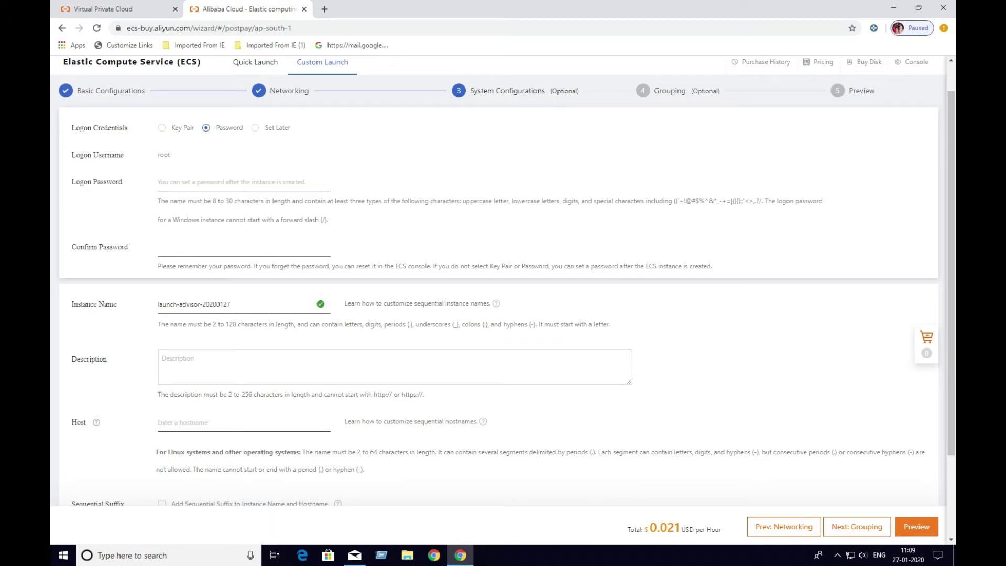
pyautogui.write('••••••••')
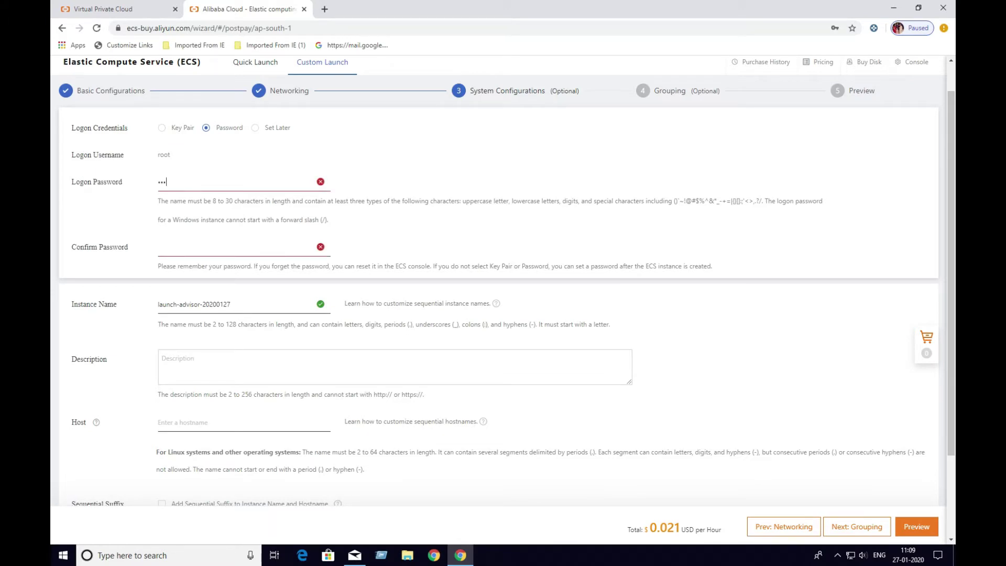
pyautogui.write('•')
pyautogui.press('Tab')
pyautogui.write('••••••••')
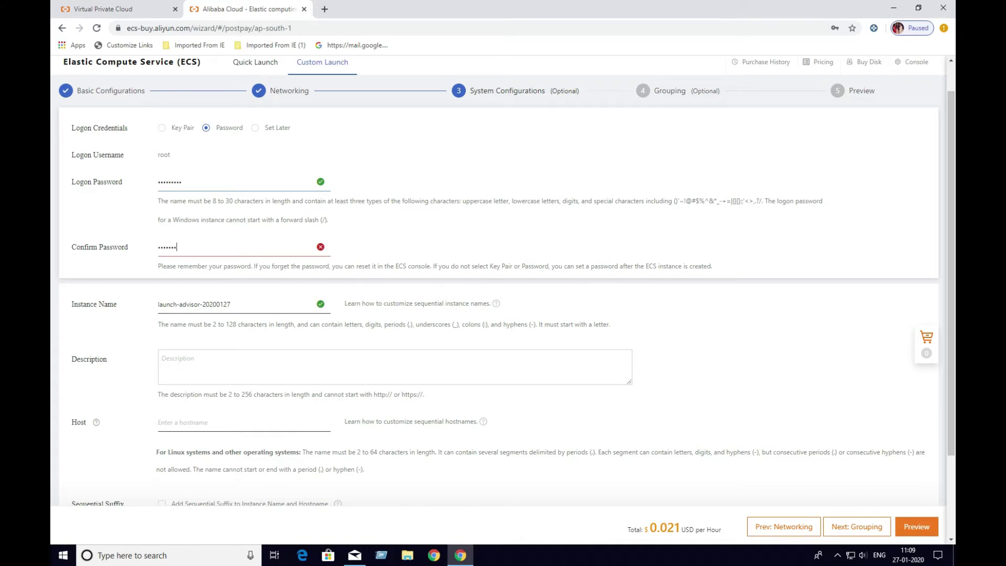
pyautogui.write('•')
# Name the instance ECS01-DEMO-NATGATEWAY
pyautogui.press('Tab')
pyautogui.press('BackSpace')
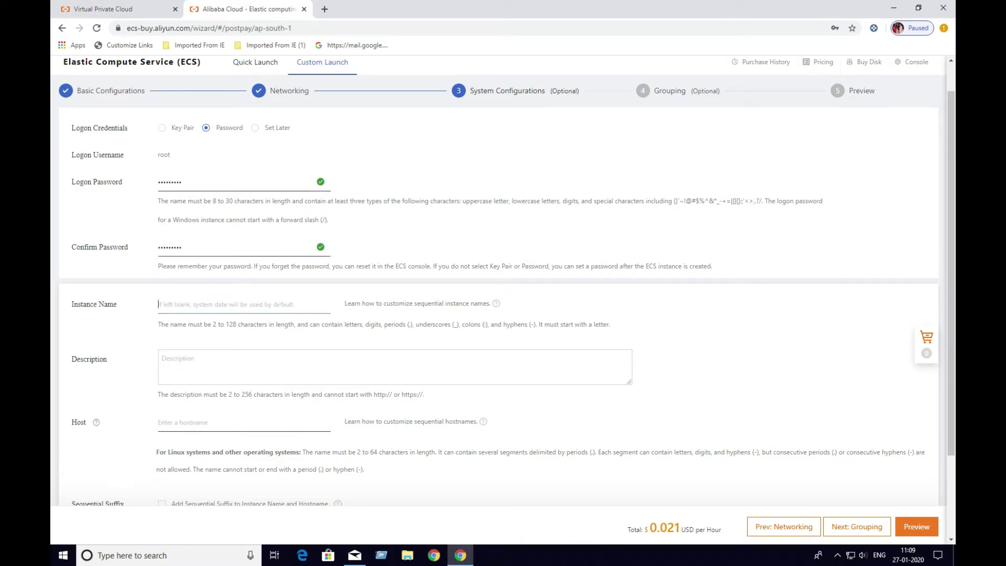
pyautogui.write('ECS')
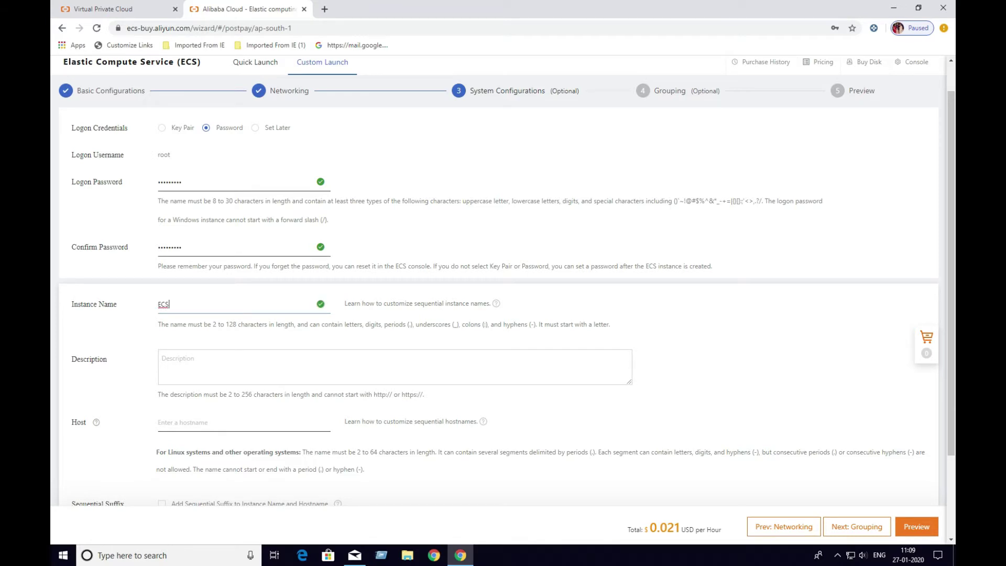
pyautogui.write('01-DEMO-NATGAteWAY')
pyautogui.click(220, 304)
pyautogui.press('BackSpace')
pyautogui.write('a')
pyautogui.doubleClick(215, 305)
pyautogui.click(218, 304)
pyautogui.press('BackSpace')
pyautogui.press('BackSpace')
pyautogui.press('Delete')
pyautogui.press('Delete')
pyautogui.write('GATE')
# Set the hostname to ECS01-IN-ZA
pyautogui.press('Tab')
pyautogui.press('Tab')
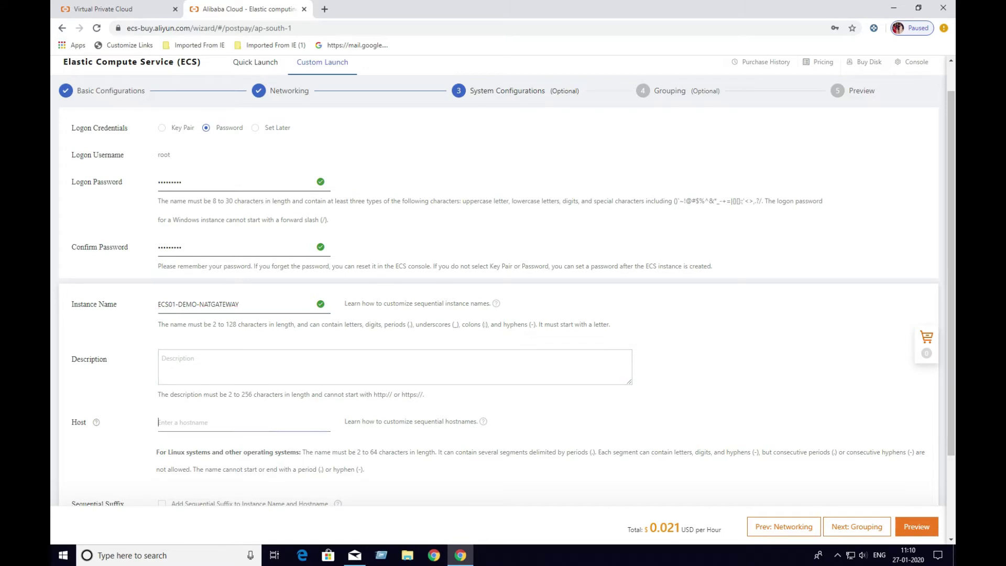
pyautogui.write('ECS0-1-')
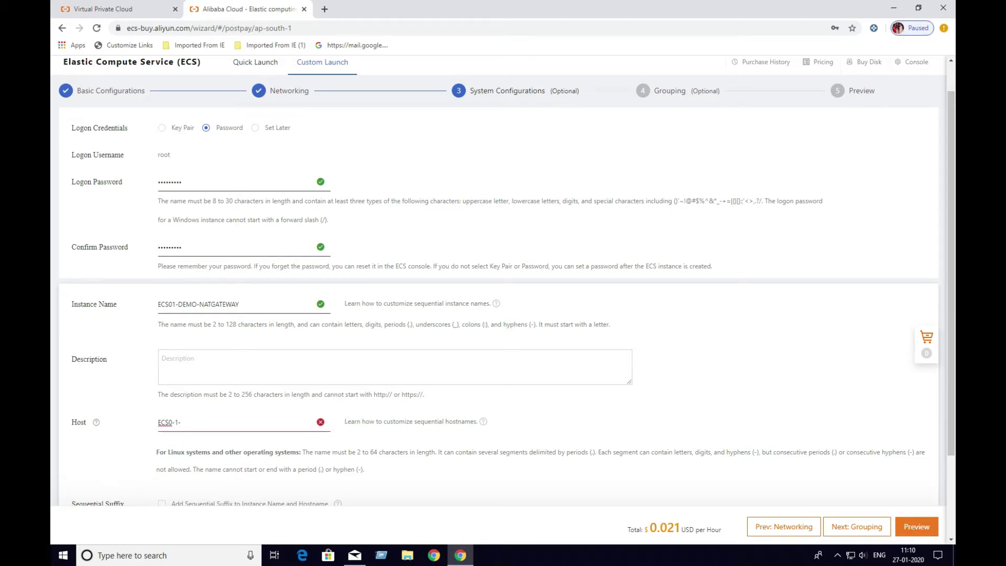
pyautogui.press('BackSpace')
pyautogui.press('BackSpace')
pyautogui.press('BackSpace')
pyautogui.write('1-IN-ZA')
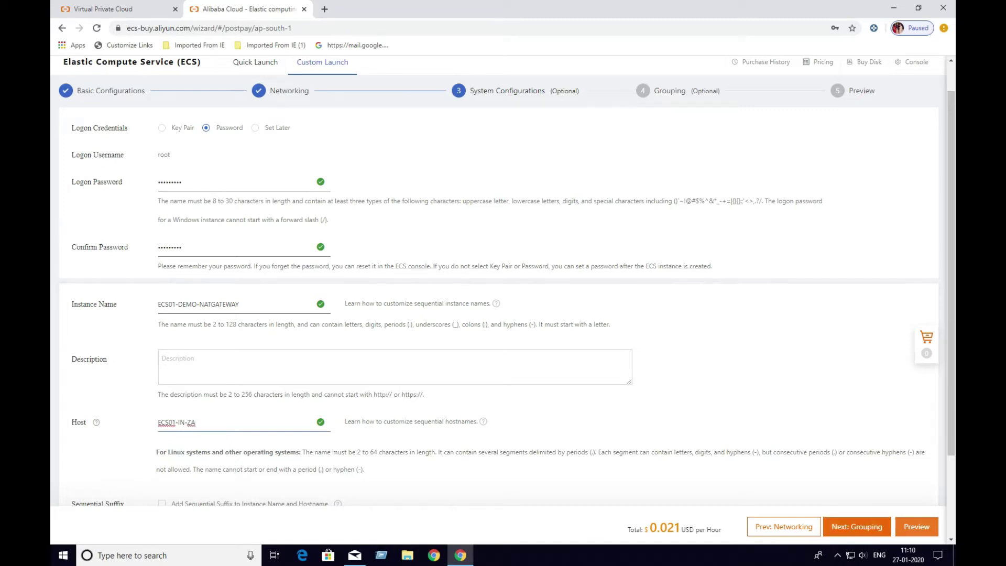
# Accept the ECS Terms of Service, submit the order, and open the Instances list
pyautogui.click(856, 526)
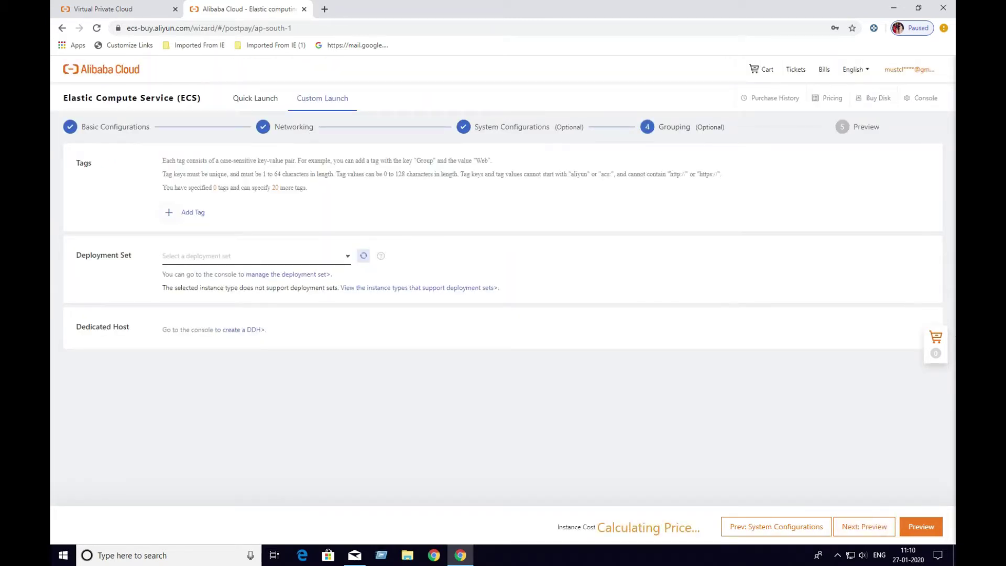
pyautogui.click(859, 526)
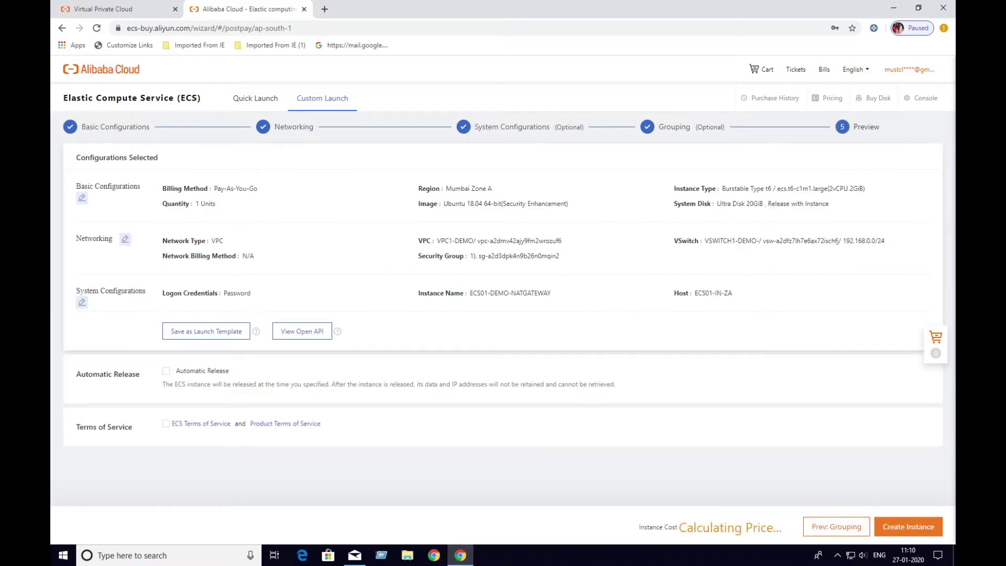
pyautogui.click(166, 424)
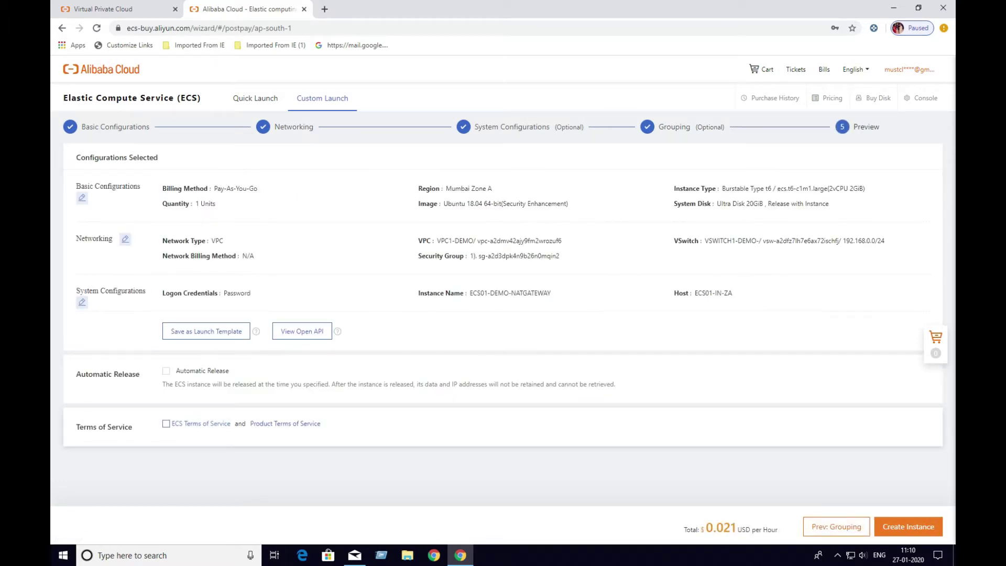
pyautogui.click(908, 526)
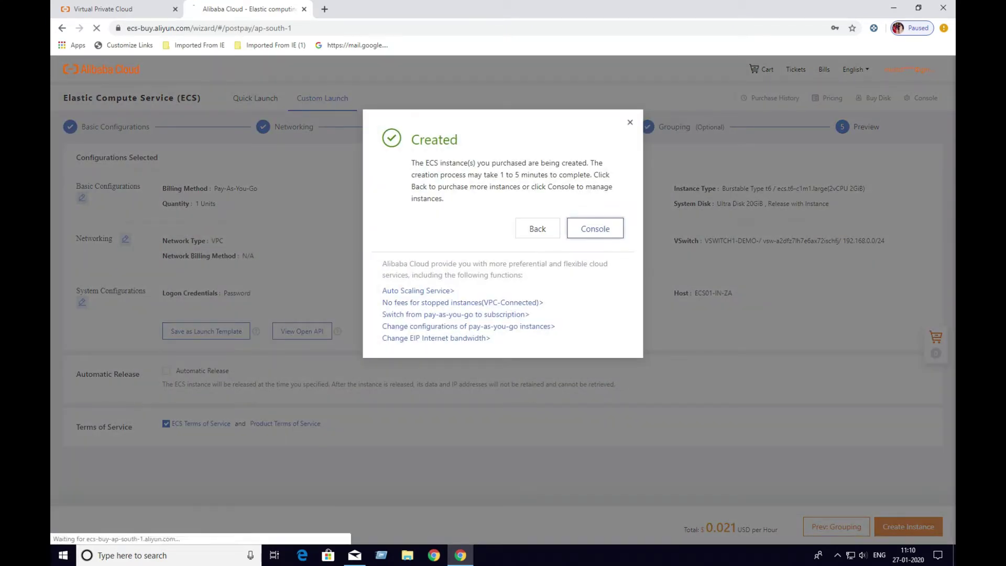
pyautogui.click(595, 228)
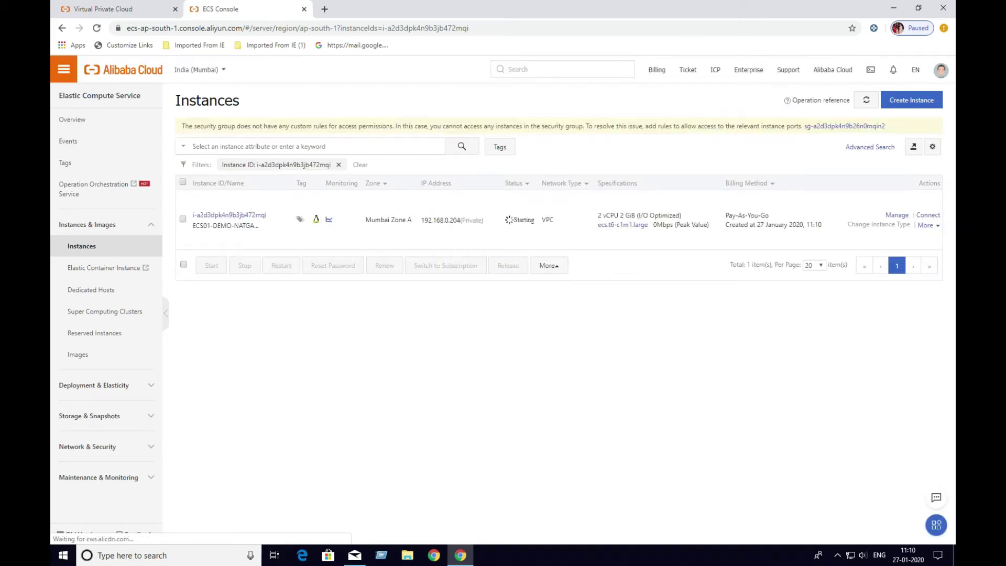
# Once ECS01-DEMO-NATGATEWAY is Running, open its VNC remote connection
pyautogui.moveTo(266, 225)
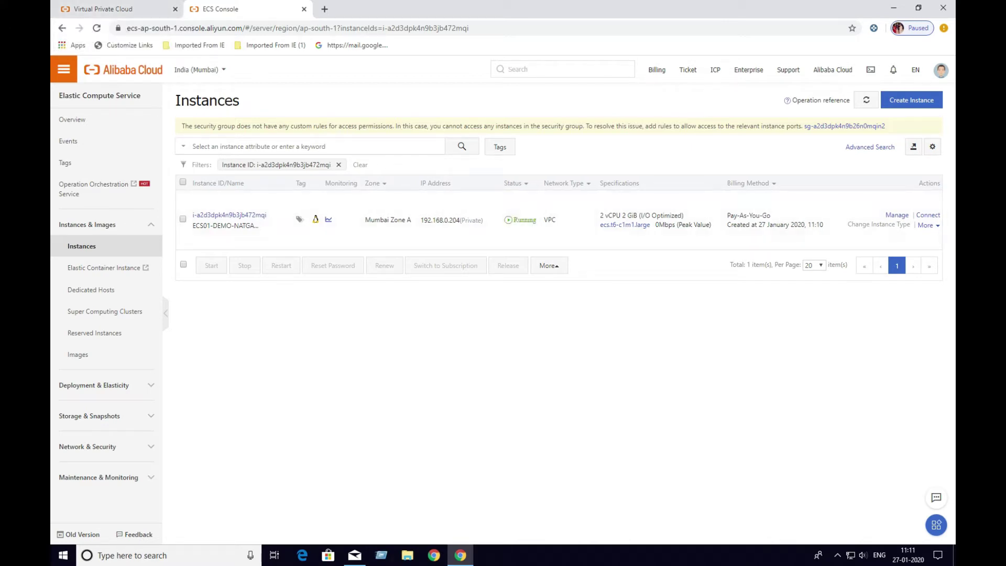
pyautogui.click(927, 215)
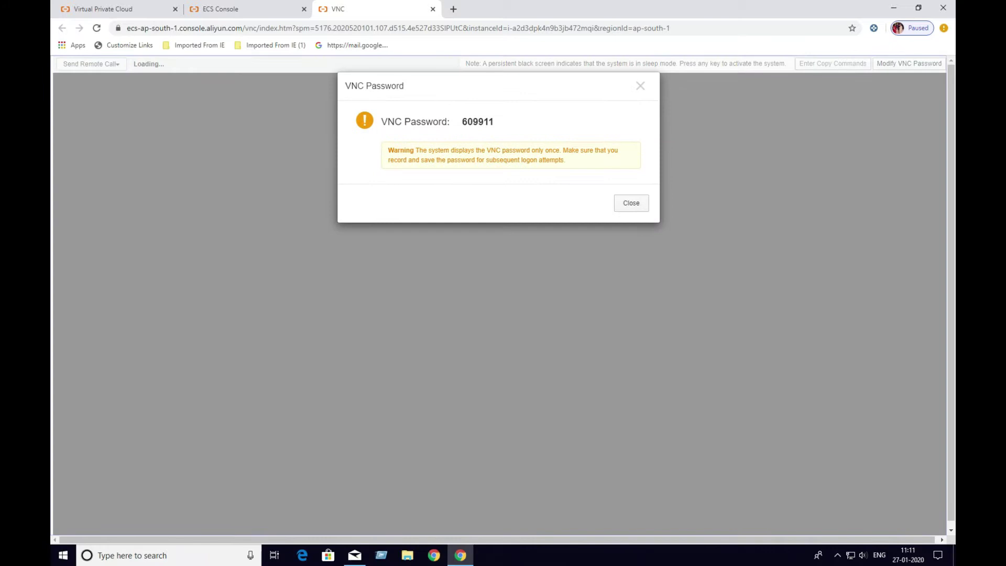
# Copy the one-time VNC password and use it to connect
pyautogui.doubleClick(477, 121)
pyautogui.rightClick(477, 120)
pyautogui.click(493, 126)
pyautogui.click(631, 203)
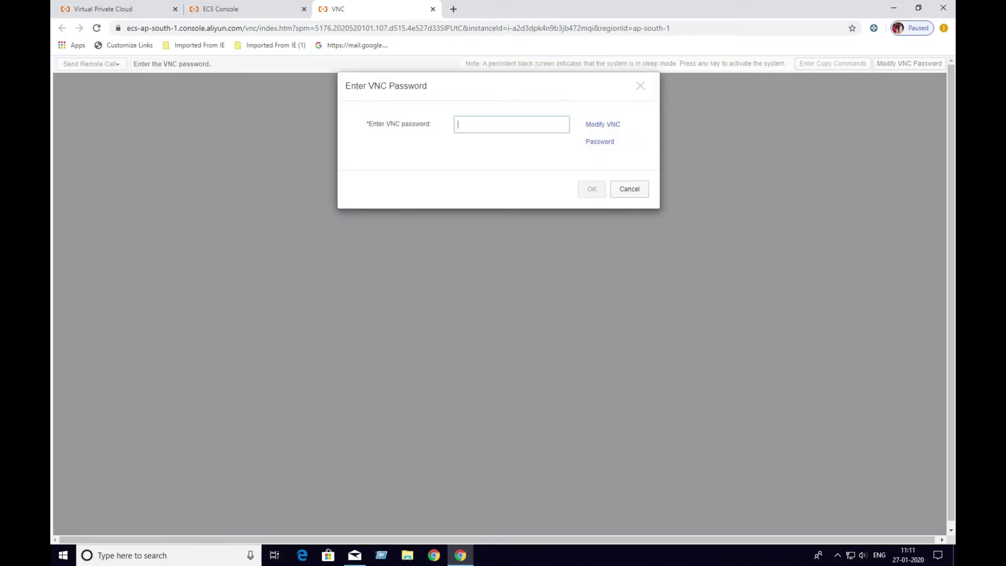
pyautogui.hotkey('ctrl', 'v')
pyautogui.press('Return')
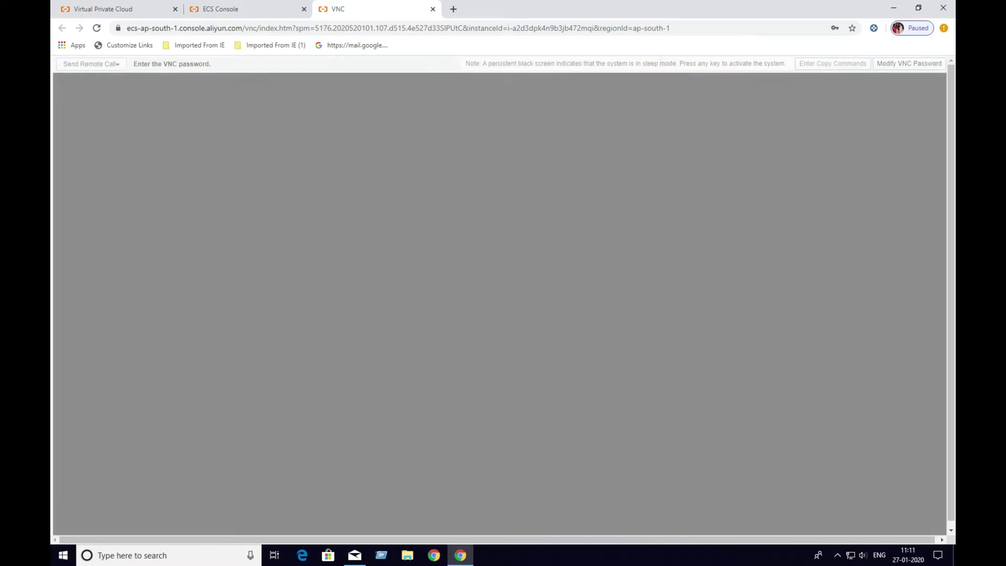
# Save the VNC password in Notepad and minimize it
pyautogui.press('super')
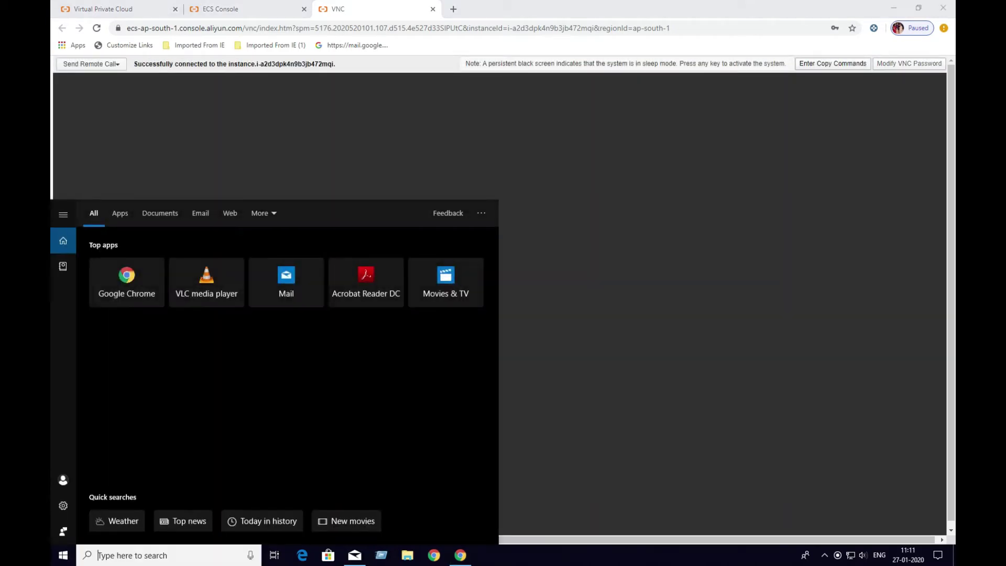
pyautogui.write('notepad')
pyautogui.press('Return')
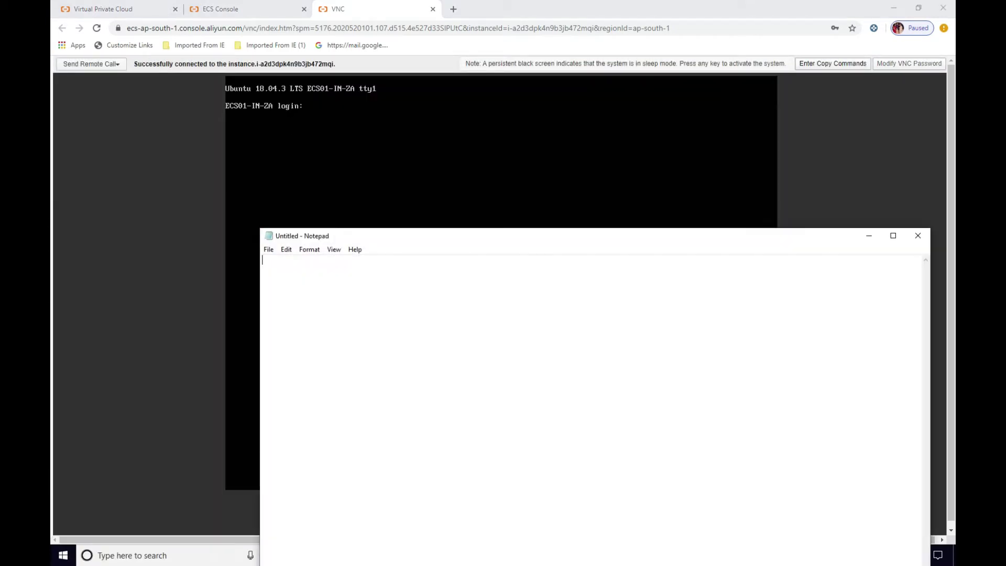
pyautogui.hotkey('ctrl', 'v')
pyautogui.hotkey('ctrl', 'a')
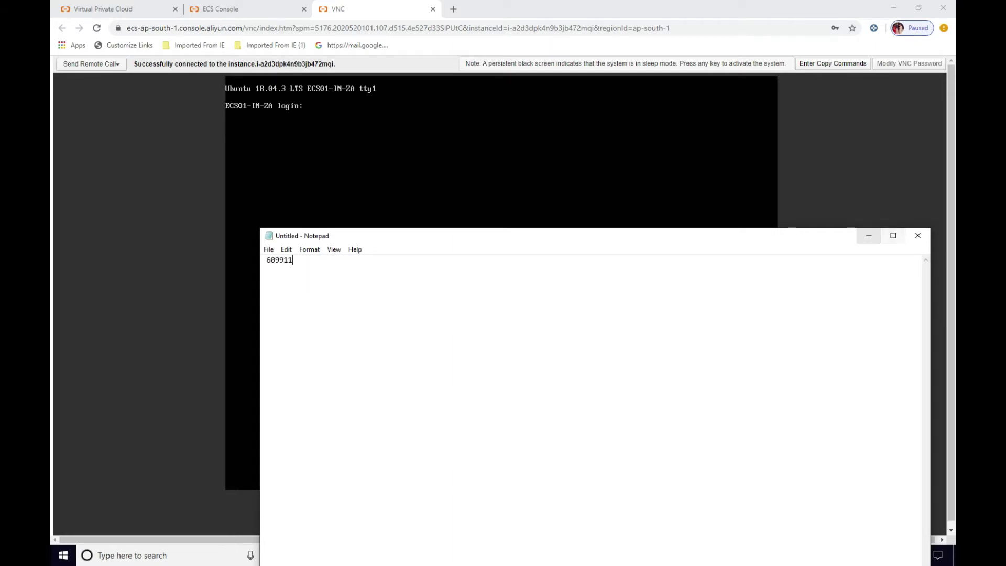
pyautogui.click(868, 235)
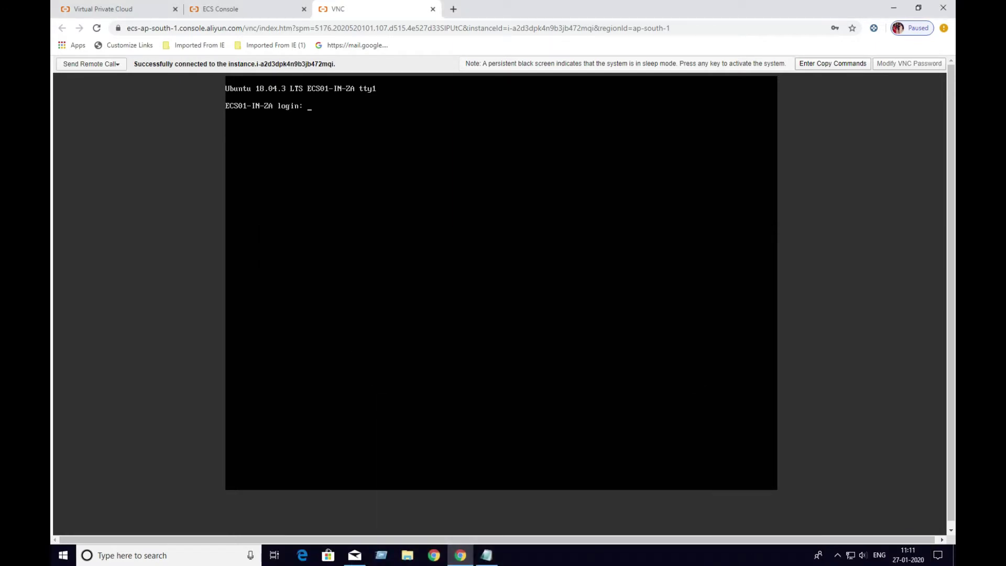
# Log in as root and run hostname to confirm ECS01-IN-ZA
pyautogui.write('root')
pyautogui.press('Return')
pyautogui.press('Return')
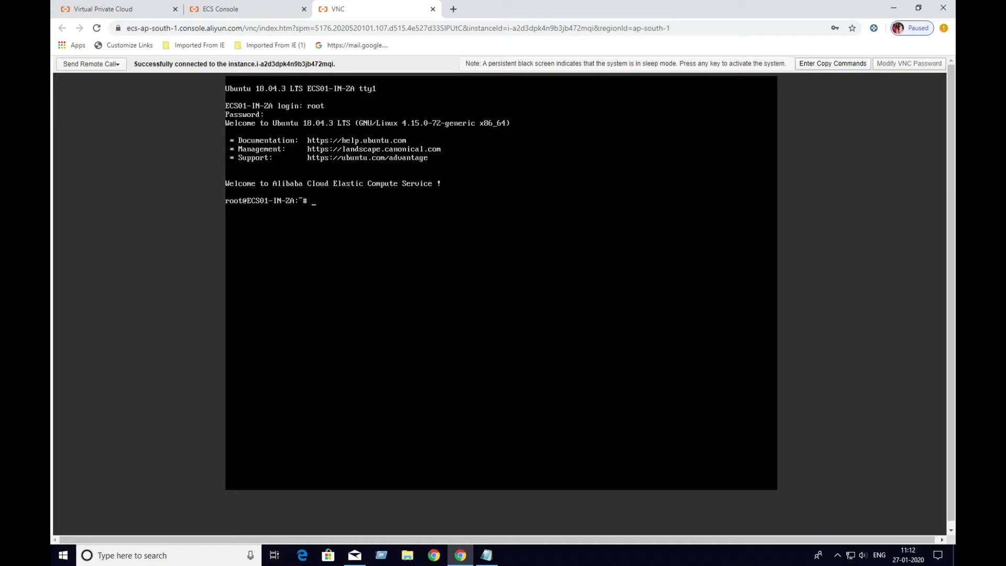
pyautogui.write('hostname')
pyautogui.press('Return')
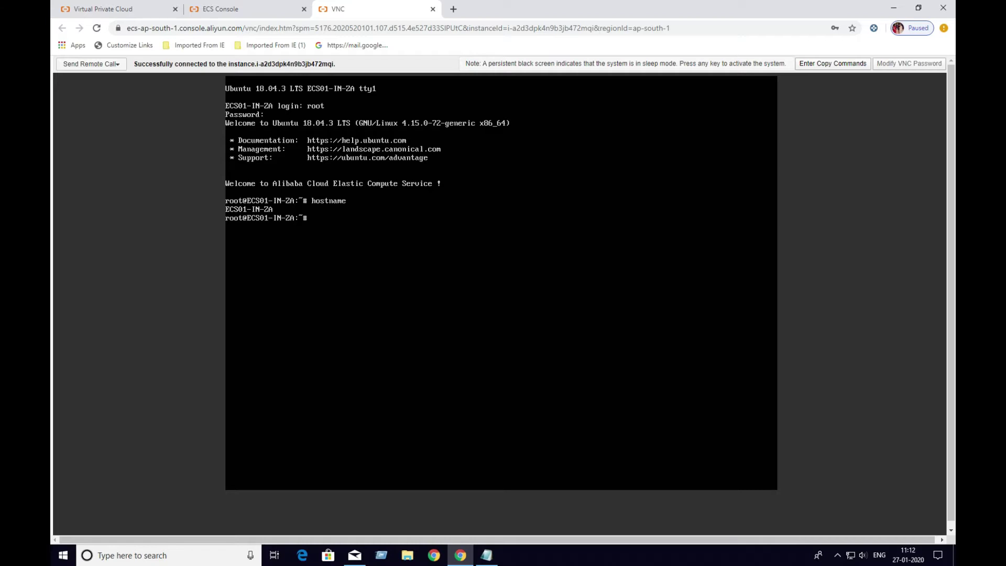
# Run ping google.com, which gets no replies, then bring up the VPC NAT Gateways page
pyautogui.write('ping google.com')
pyautogui.press('Return')
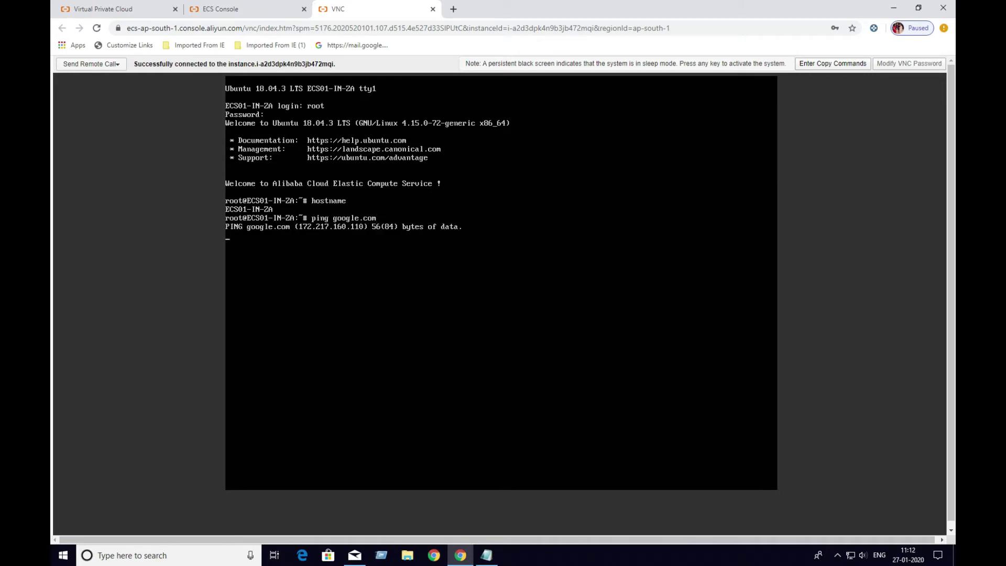
pyautogui.click(220, 9)
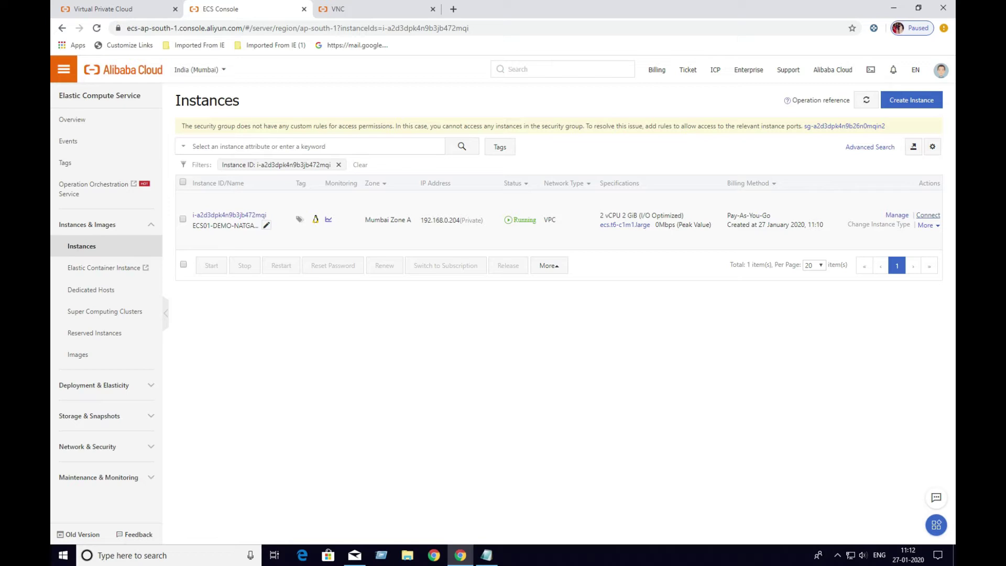
pyautogui.click(346, 9)
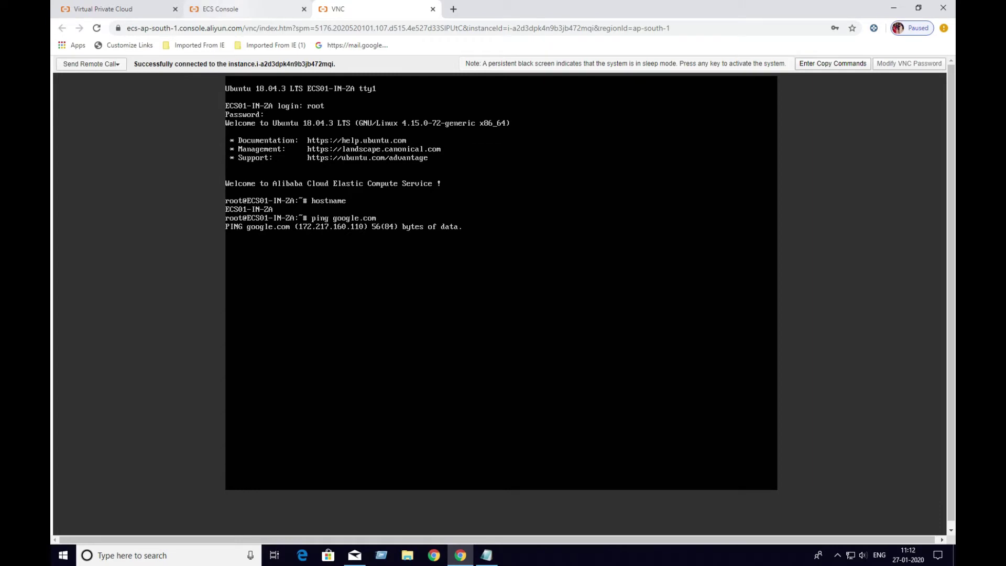
pyautogui.click(103, 9)
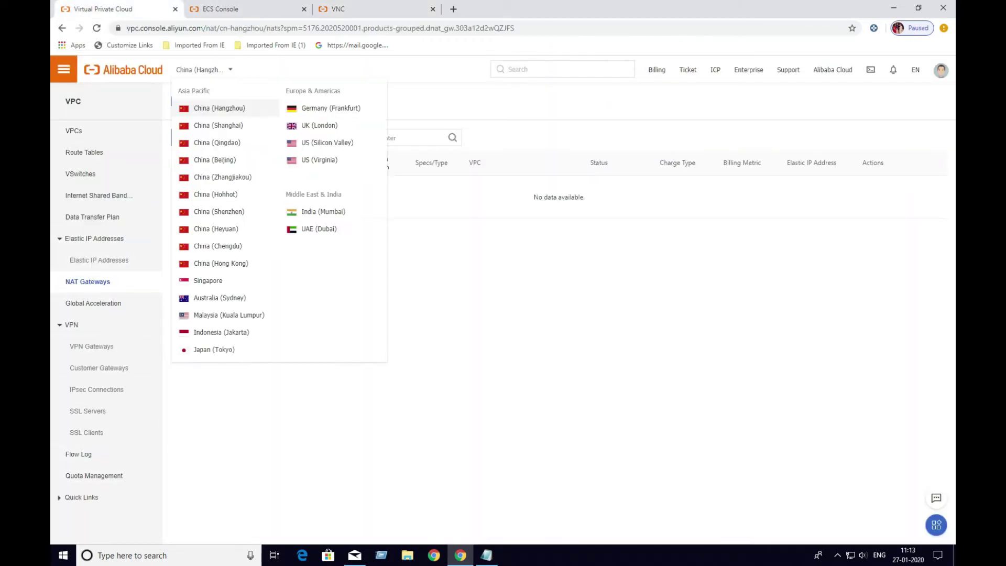
# Set the NAT Gateways region to India (Mumbai) and start creating a NAT gateway
pyautogui.click(345, 9)
pyautogui.click(220, 9)
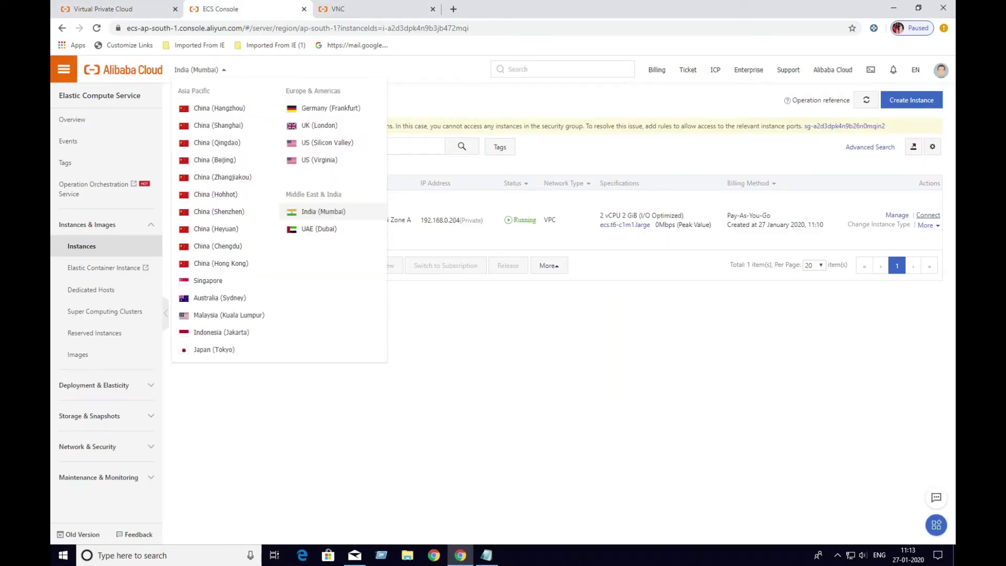
pyautogui.hotkey('ctrl', '1')
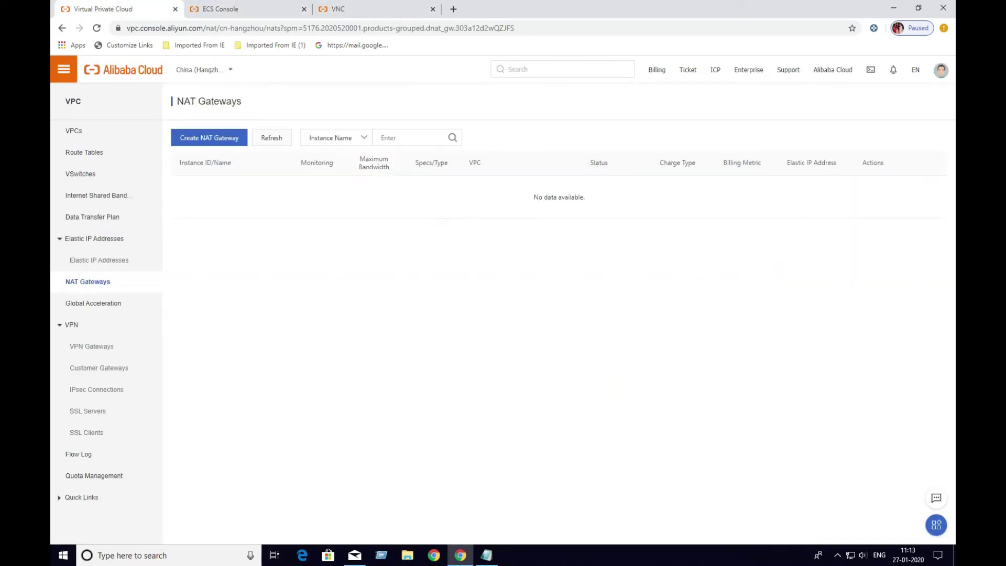
pyautogui.moveTo(204, 70)
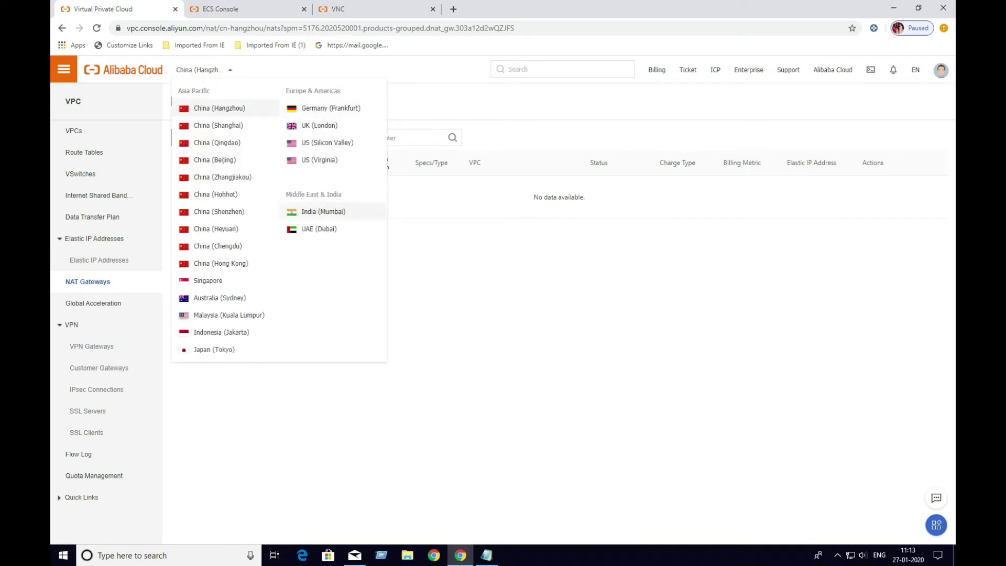
pyautogui.click(319, 211)
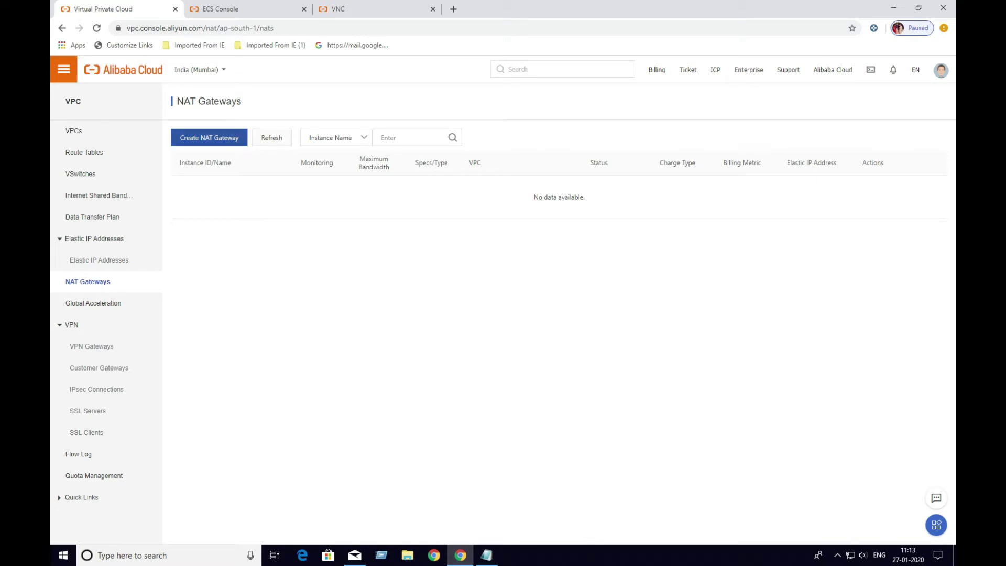
pyautogui.click(209, 137)
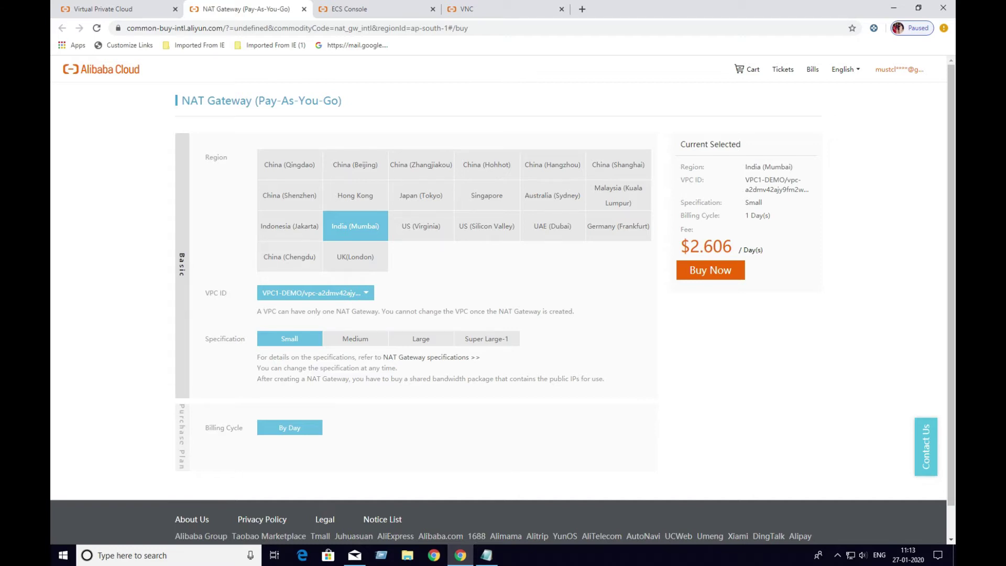
# Keep VPC1-DEMO and check the NAT Gateway specifications page for the Small spec
pyautogui.click(316, 292)
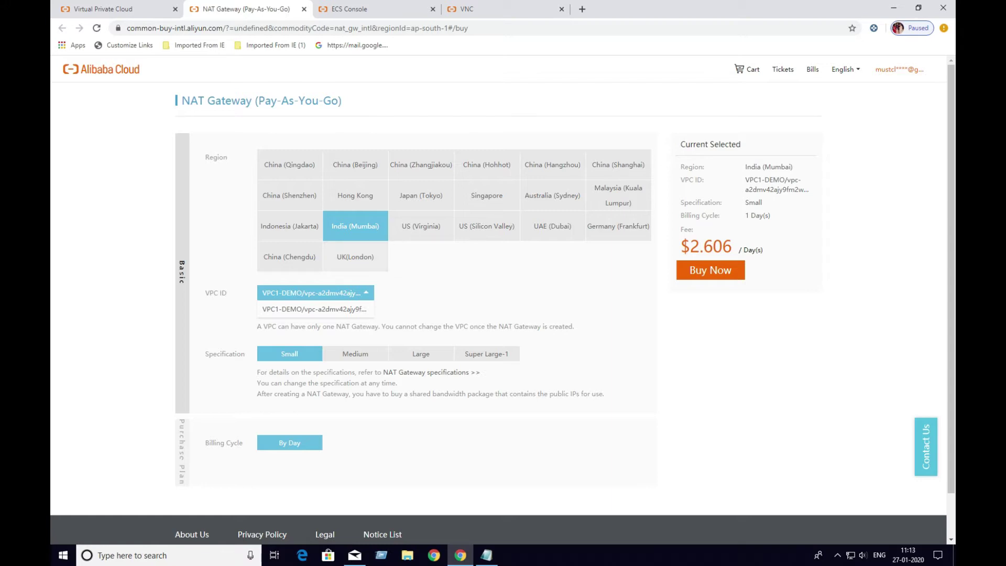
pyautogui.click(315, 292)
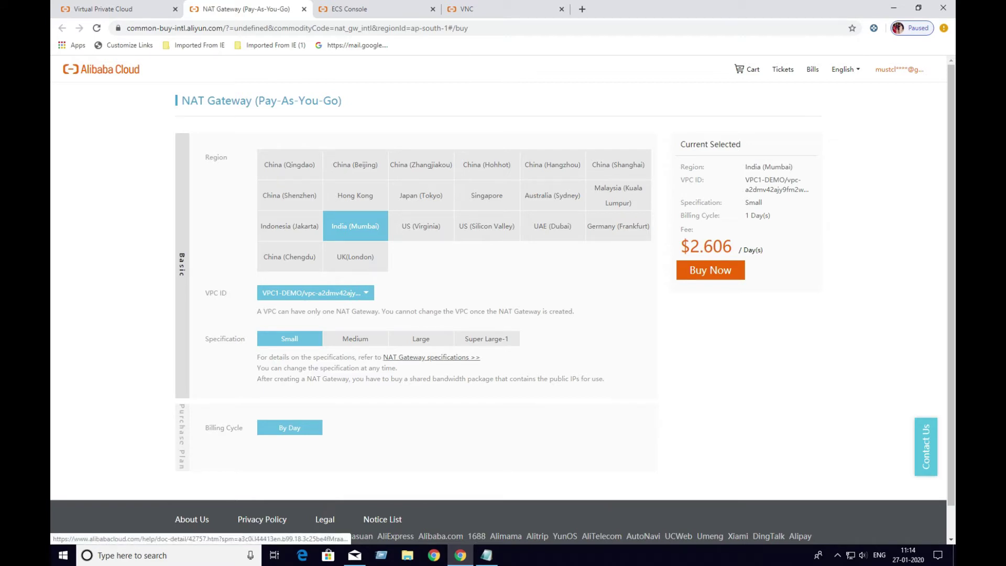
pyautogui.click(431, 356)
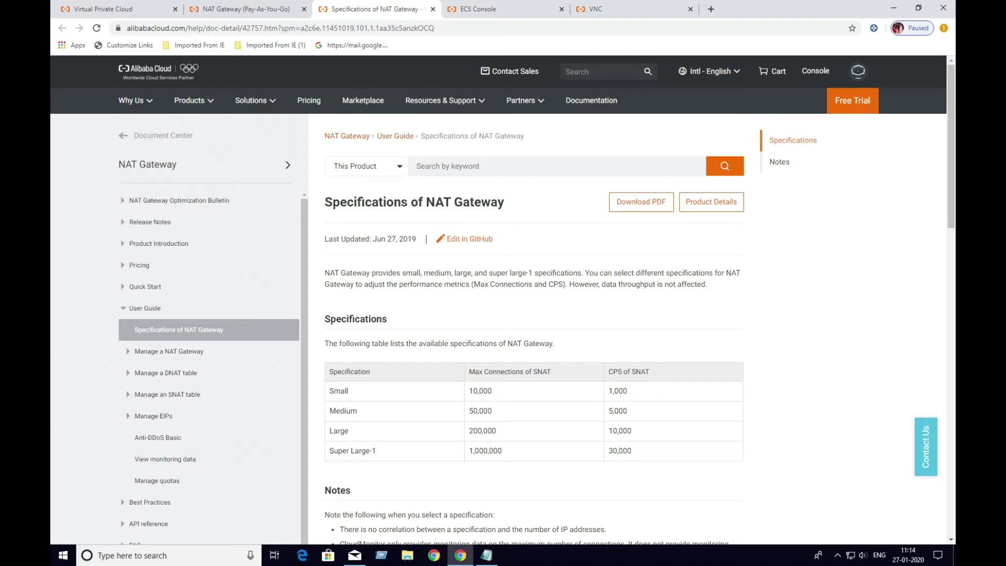
pyautogui.click(246, 9)
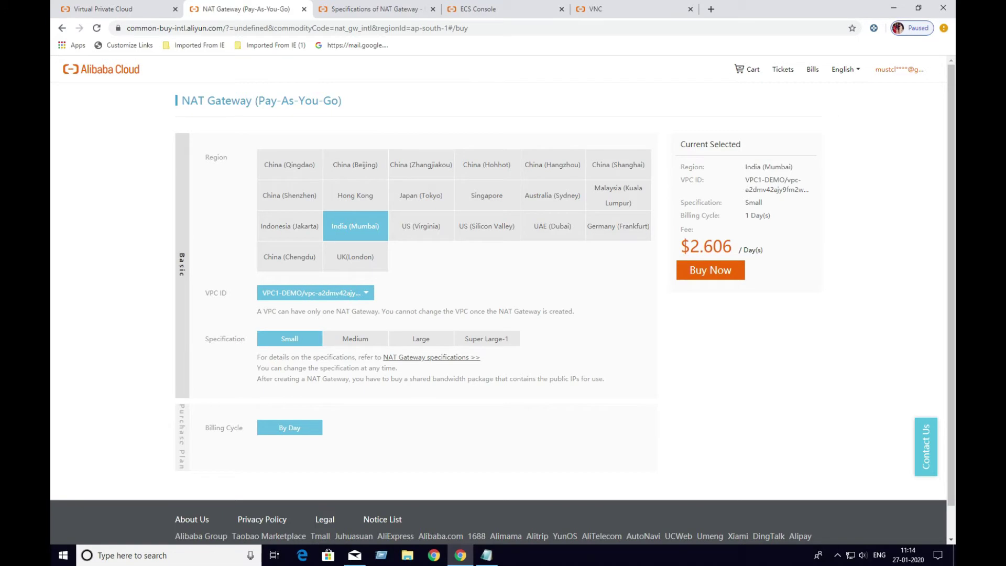
pyautogui.click(390, 9)
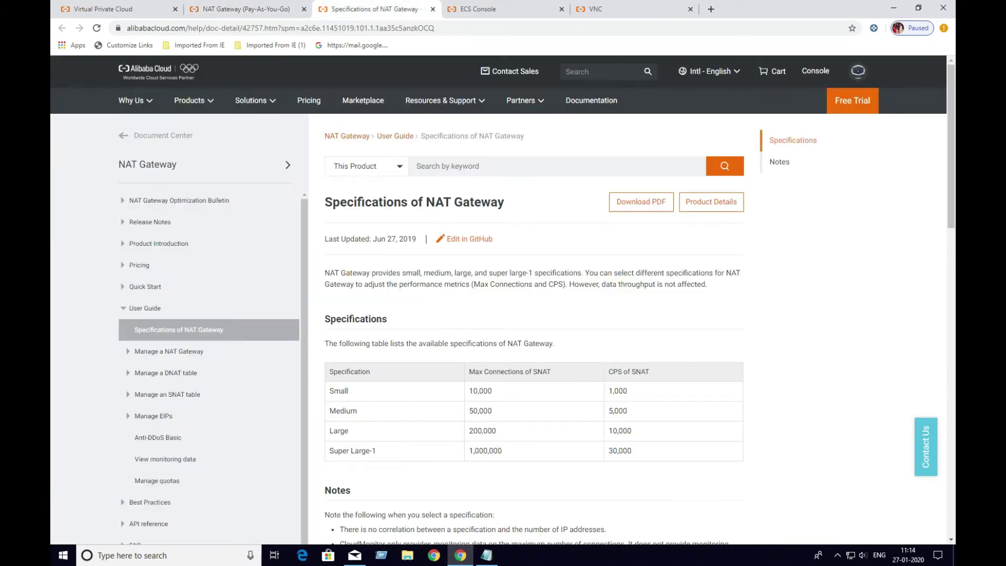
pyautogui.scroll(-5, 533, 315)
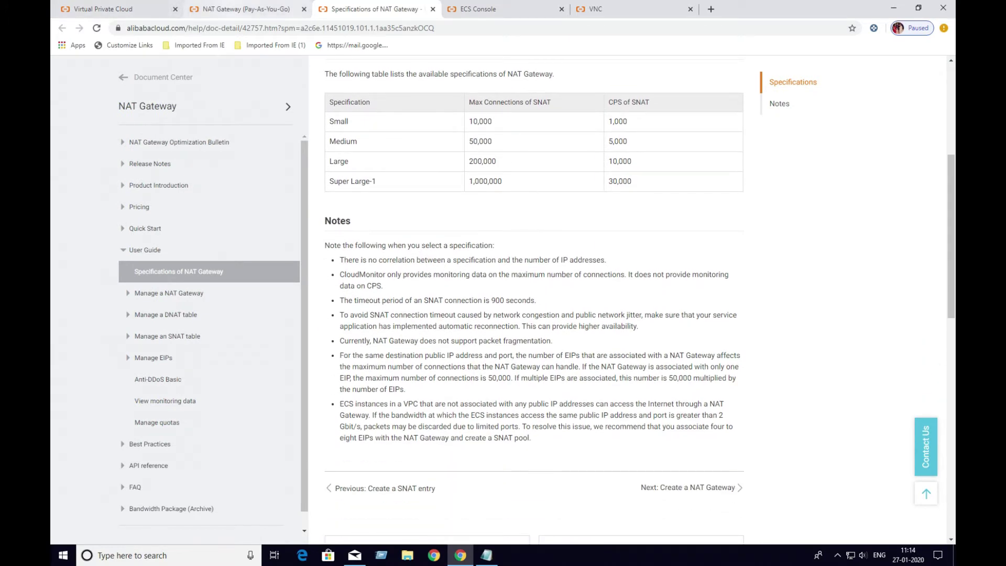
pyautogui.click(241, 9)
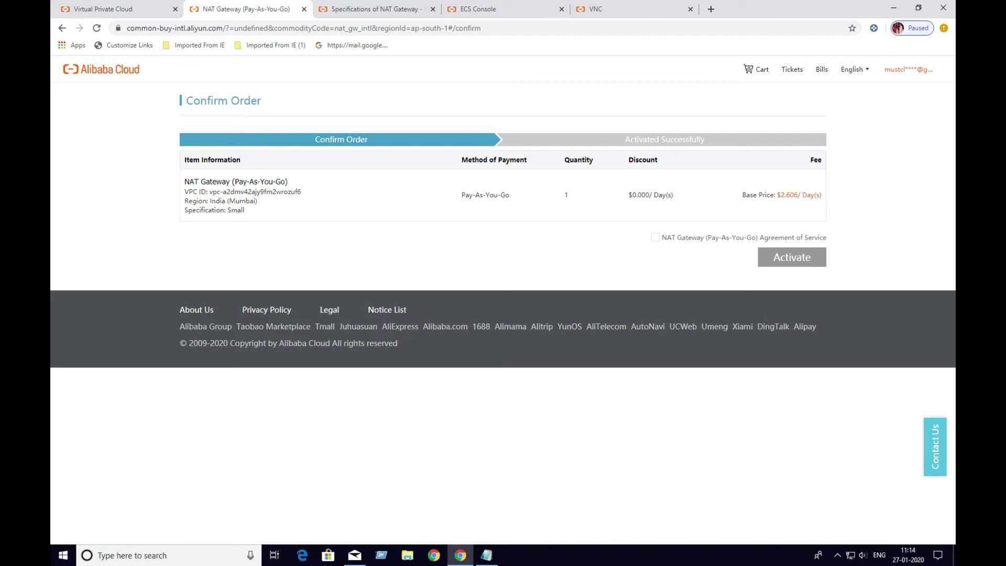
# Accept the service agreement, activate the NAT gateway order, and go to the console
pyautogui.click(655, 237)
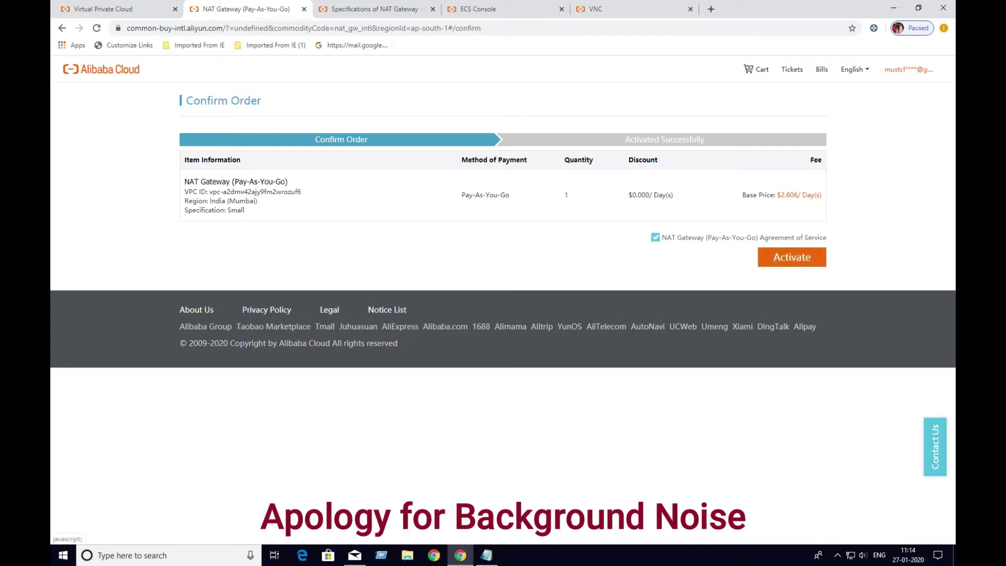
pyautogui.click(791, 257)
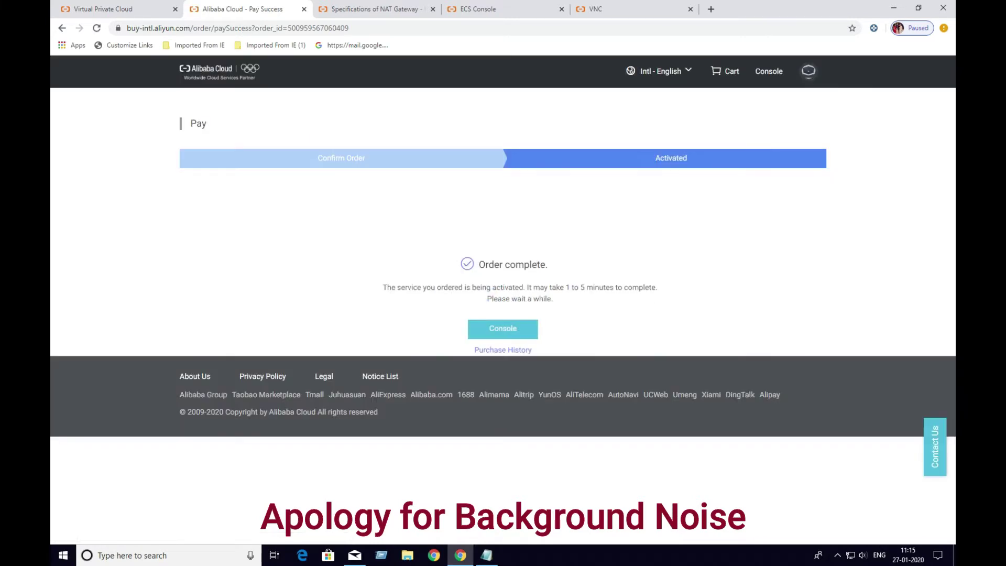
pyautogui.click(502, 328)
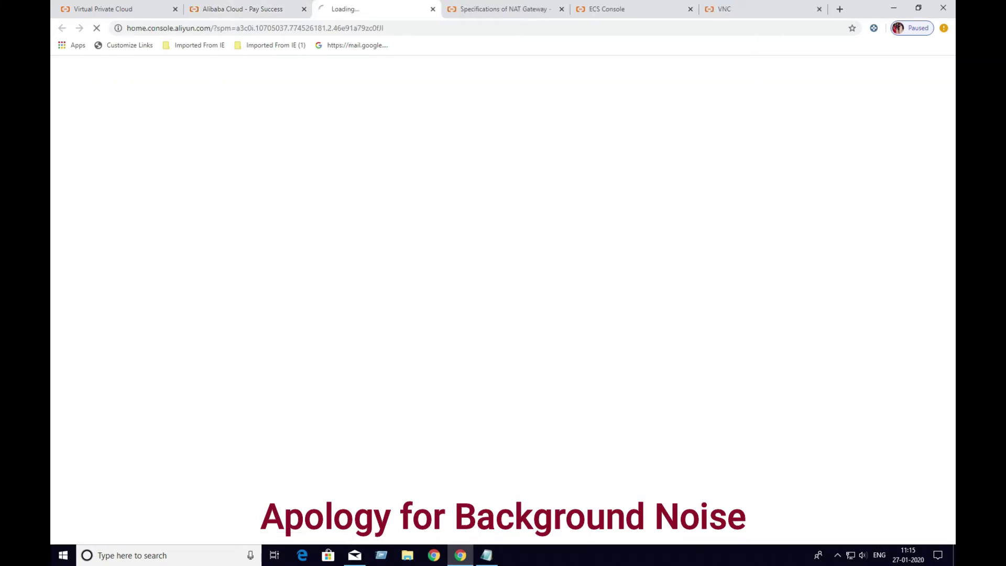
pyautogui.click(837, 555)
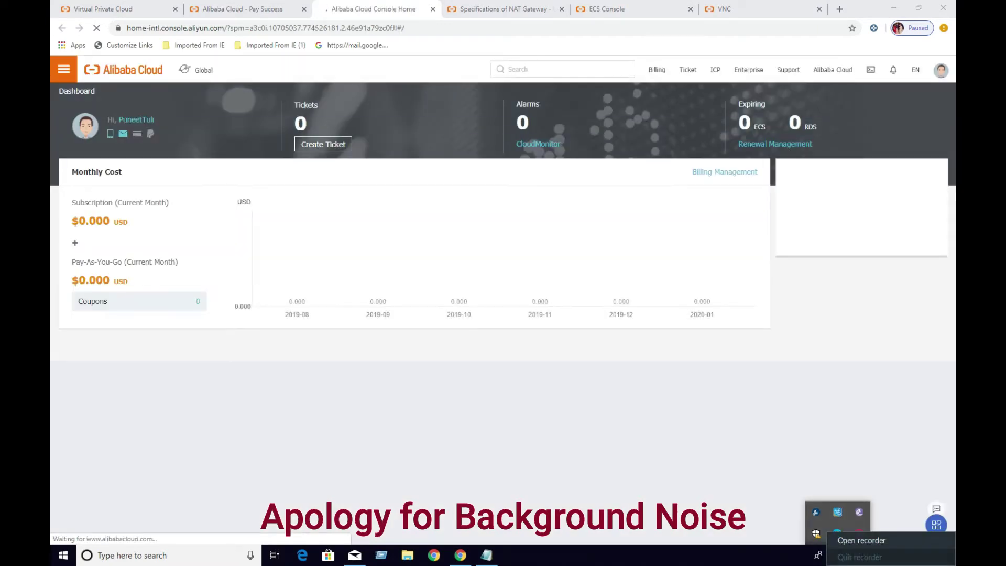
pyautogui.click(859, 533)
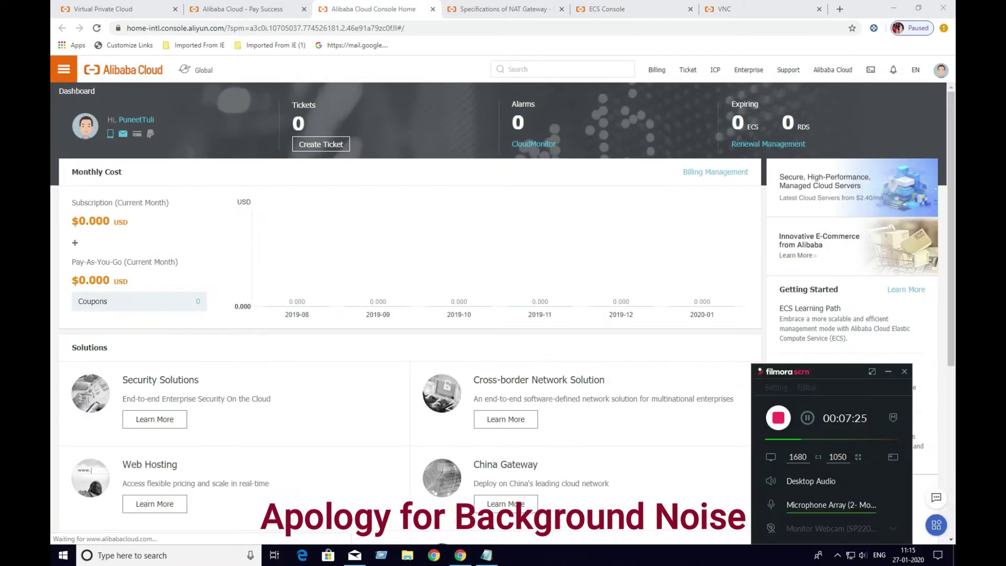
pyautogui.hotkey('ctrl', 'shift', 'Tab')
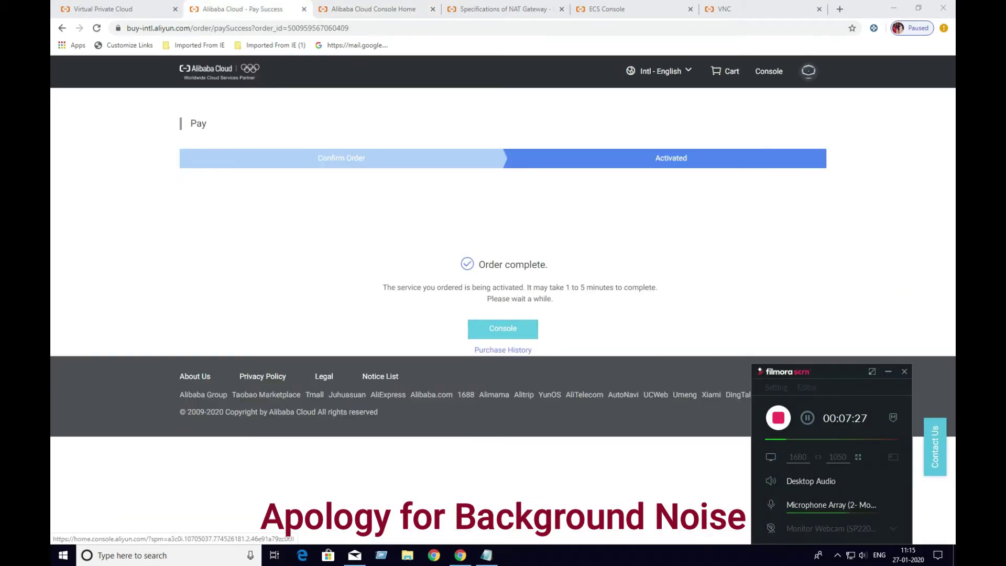
pyautogui.click(503, 327)
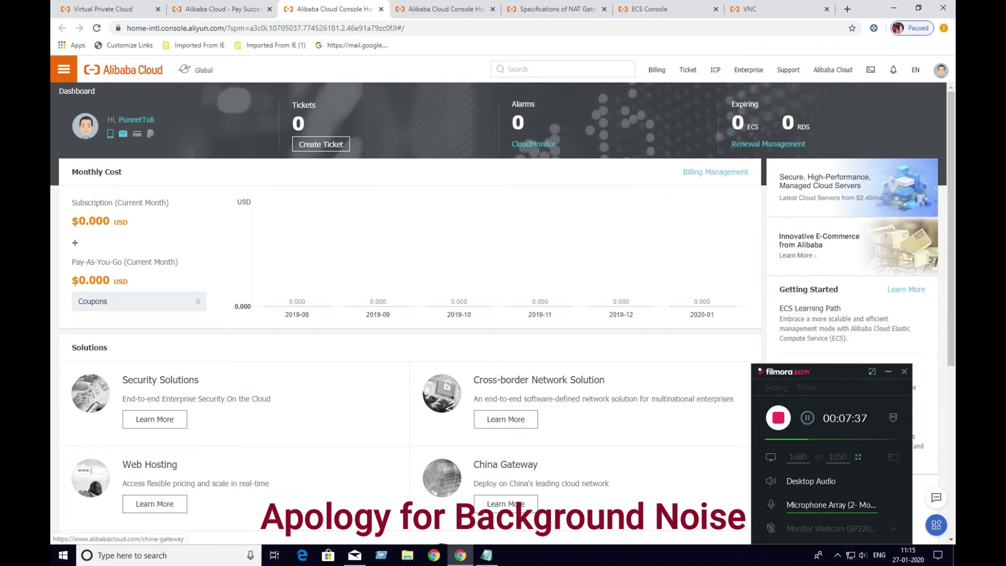
pyautogui.click(807, 417)
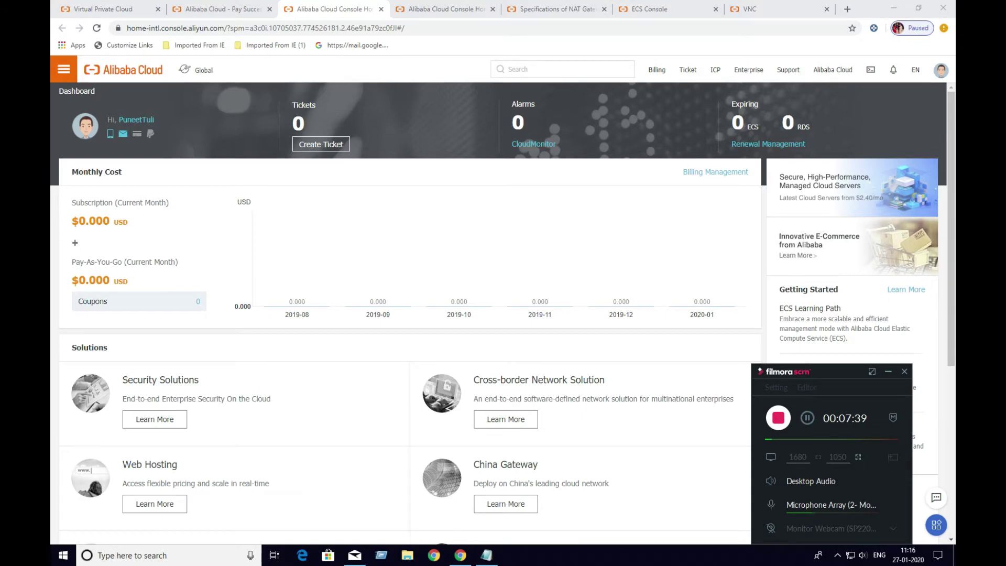
# Search cloud products for 'gateway' and open the NAT Gateway service
pyautogui.click(63, 69)
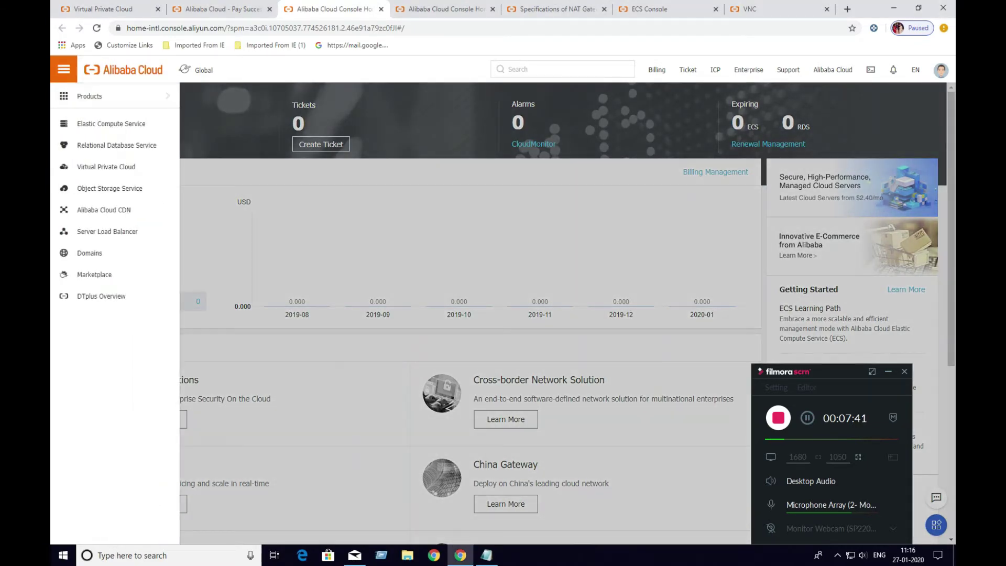
pyautogui.click(89, 96)
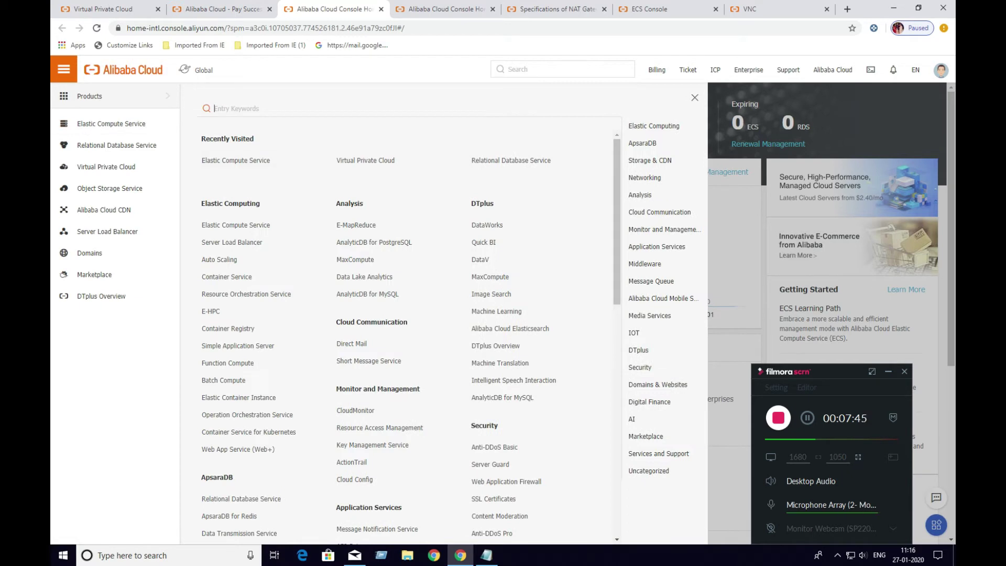
pyautogui.write('network')
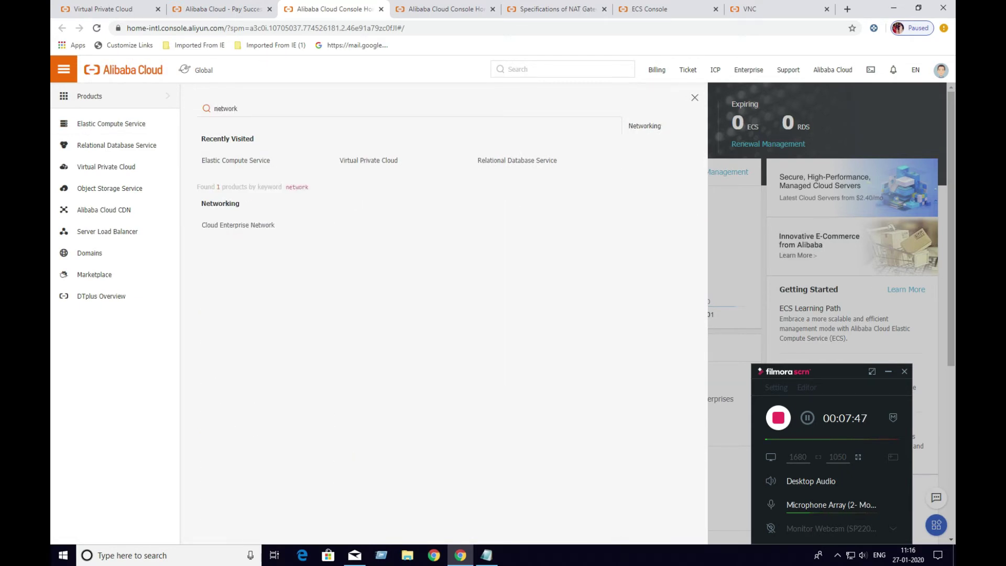
pyautogui.press('BackSpace')
pyautogui.press('BackSpace')
pyautogui.press('BackSpace')
pyautogui.press('BackSpace')
pyautogui.press('BackSpace')
pyautogui.press('BackSpace')
pyautogui.press('BackSpace')
pyautogui.write('gateway')
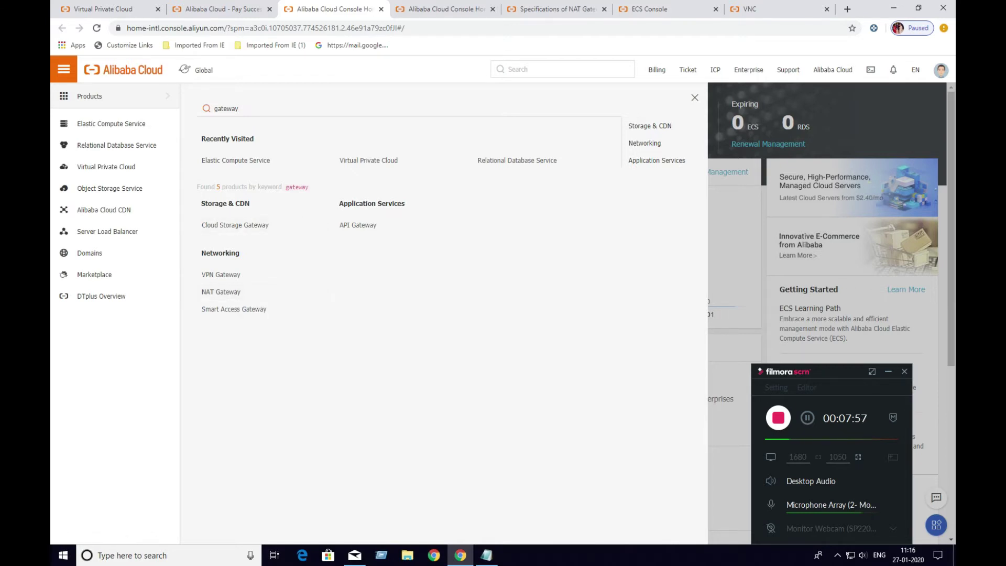
pyautogui.click(225, 292)
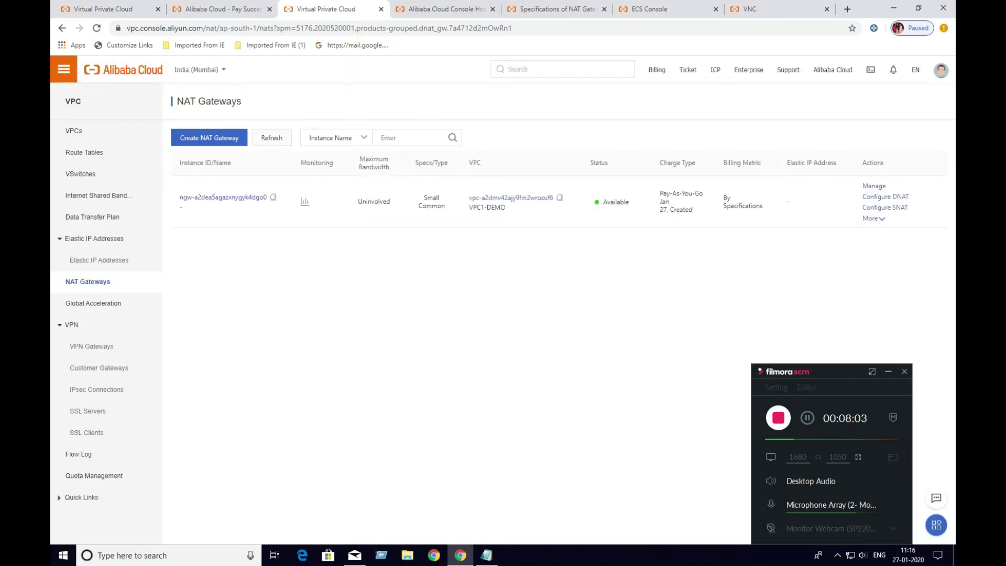
# Rename the NAT gateway to NATGW1-DEMO and display its SNAT connection monitoring chart
pyautogui.moveTo(200, 69)
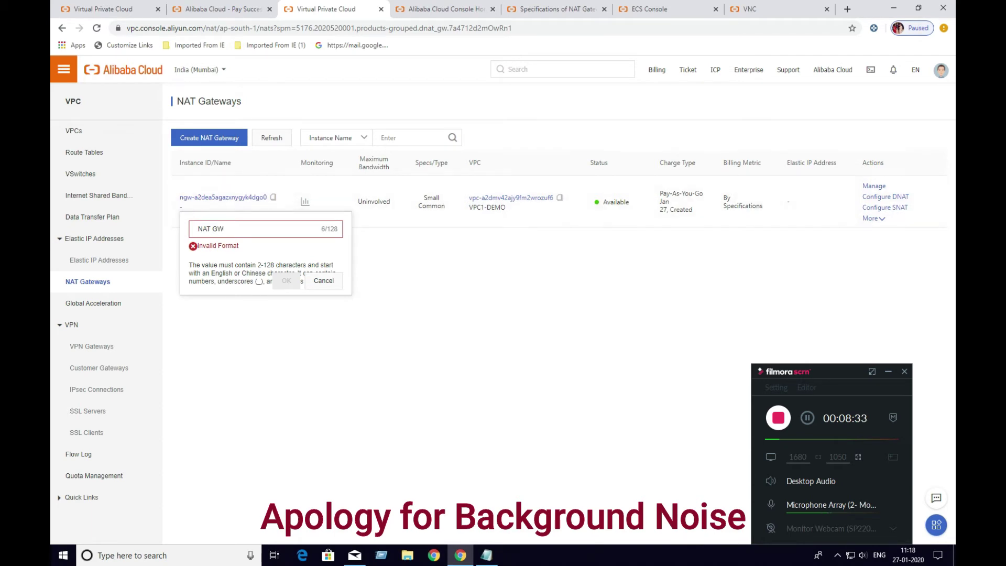
pyautogui.hotkey('ctrl', 'a')
pyautogui.write('NATGW1-DEMO')
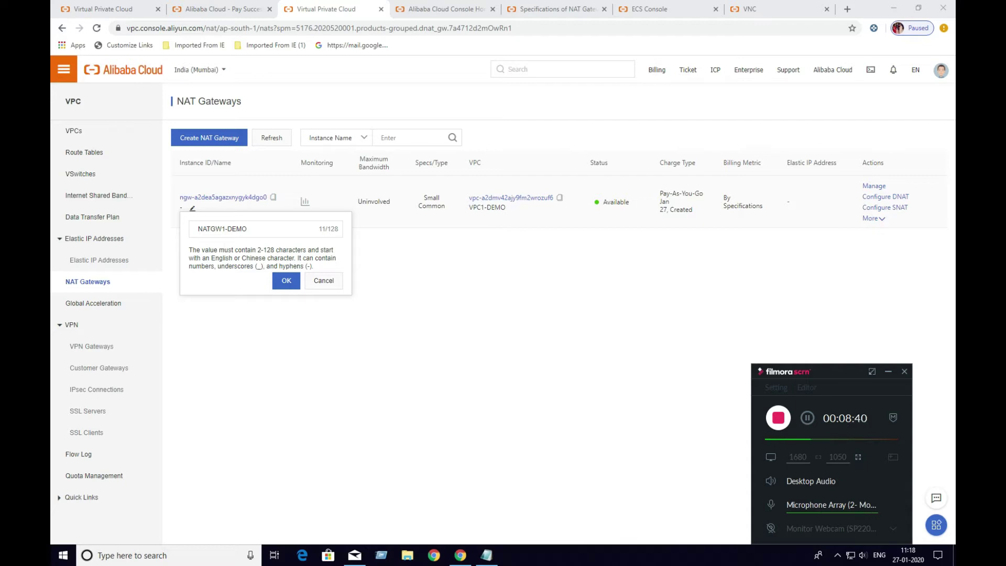
pyautogui.press('Return')
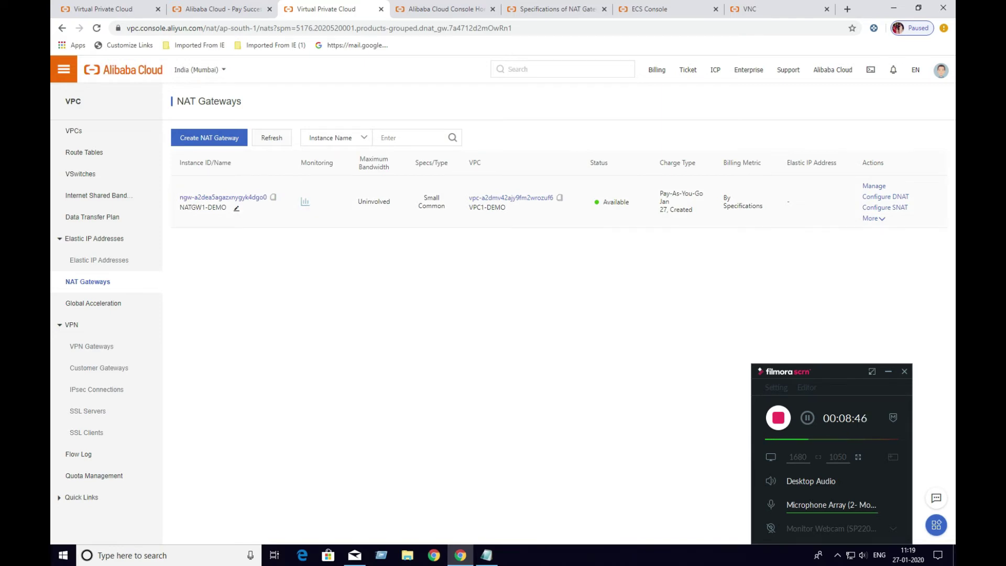
pyautogui.click(305, 201)
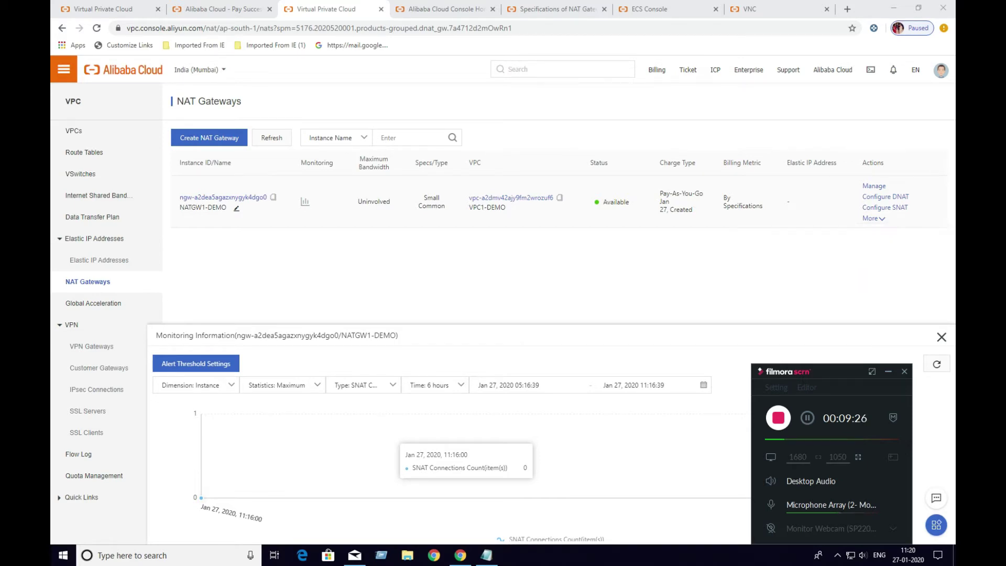
# Glance at the gateway's More actions, then open the NATGW1-DEMO SNAT table
pyautogui.click(873, 218)
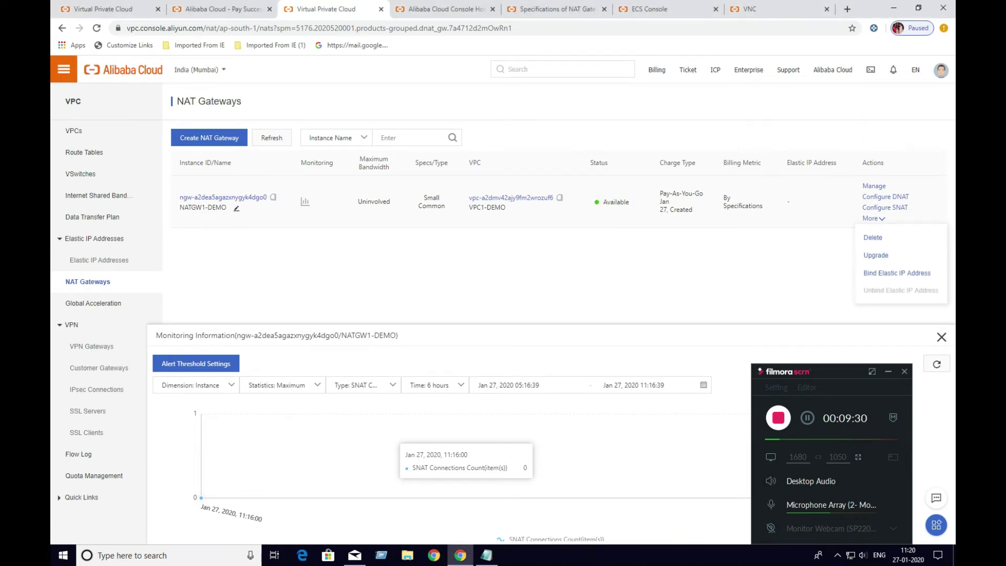
pyautogui.click(896, 273)
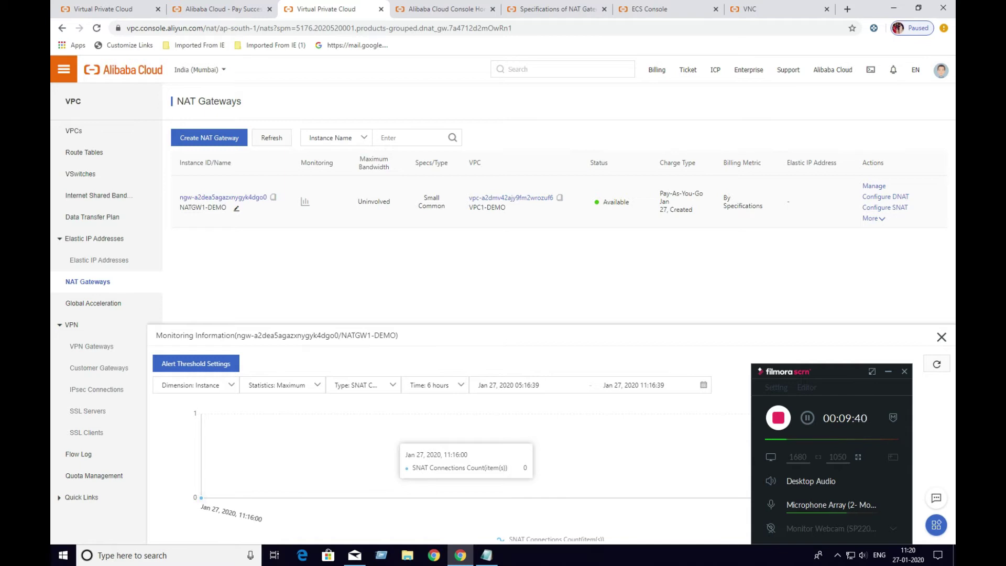
pyautogui.click(884, 207)
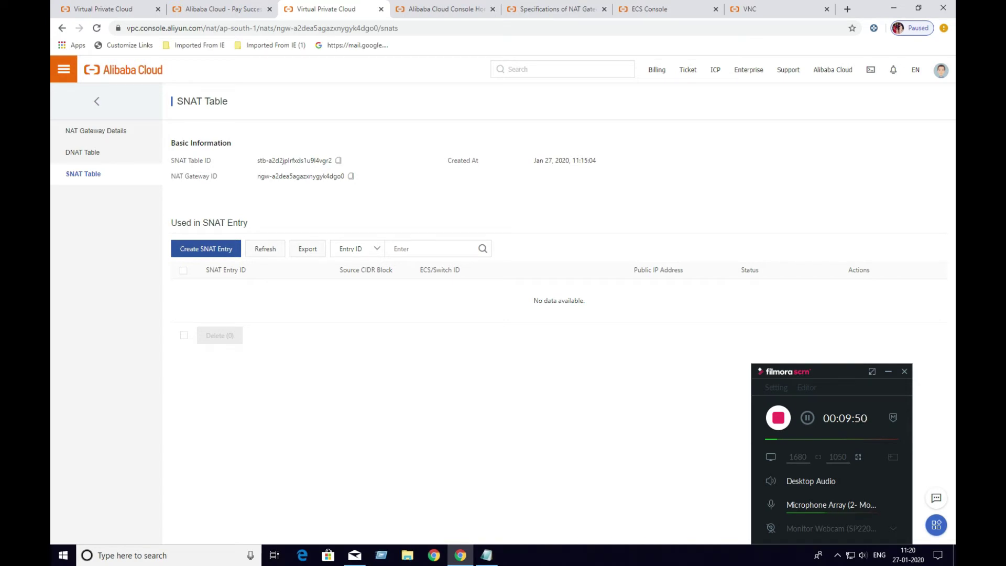
# Open the Create SNAT Entry form, cancel it, and start a fresh one
pyautogui.click(205, 248)
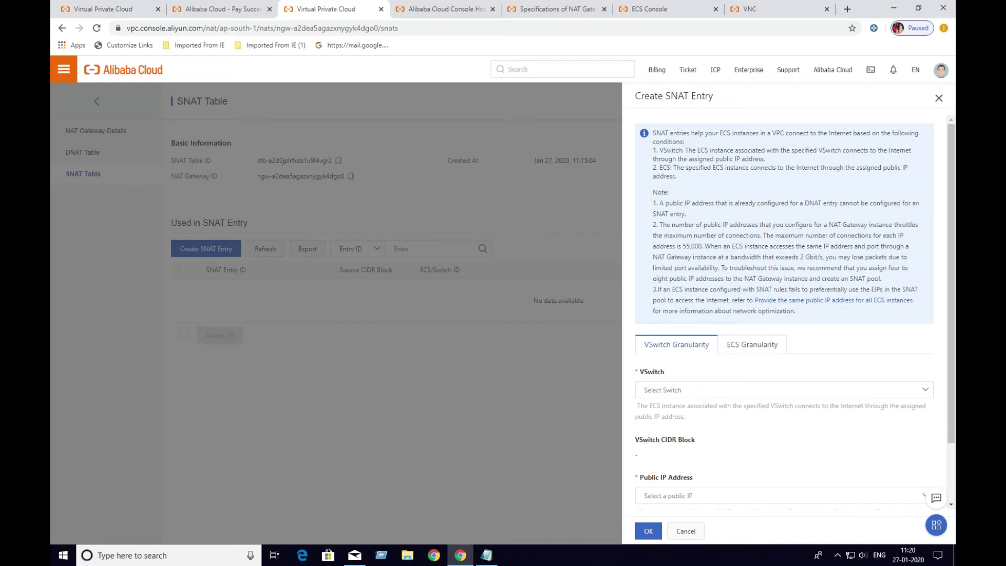
pyautogui.click(836, 555)
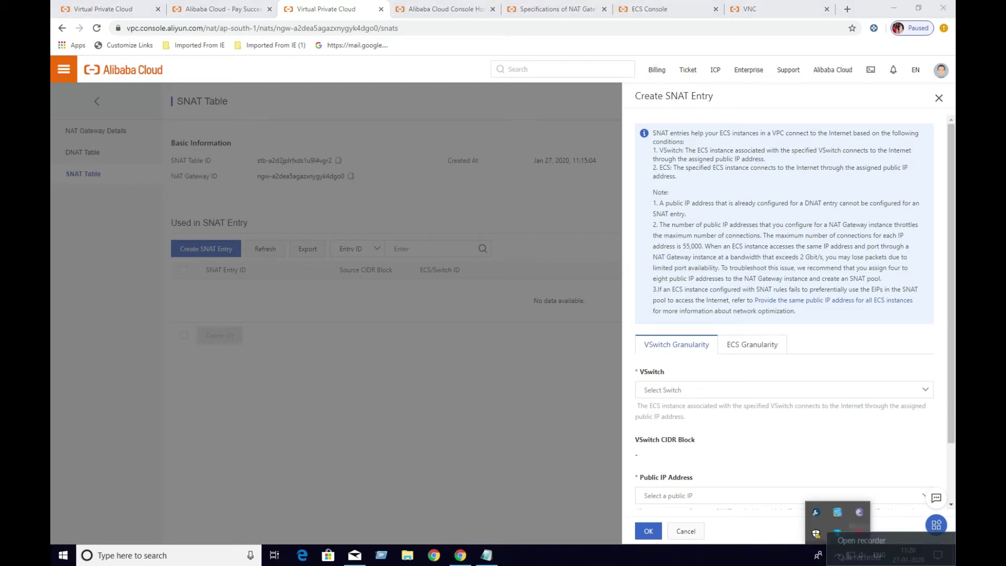
pyautogui.click(837, 532)
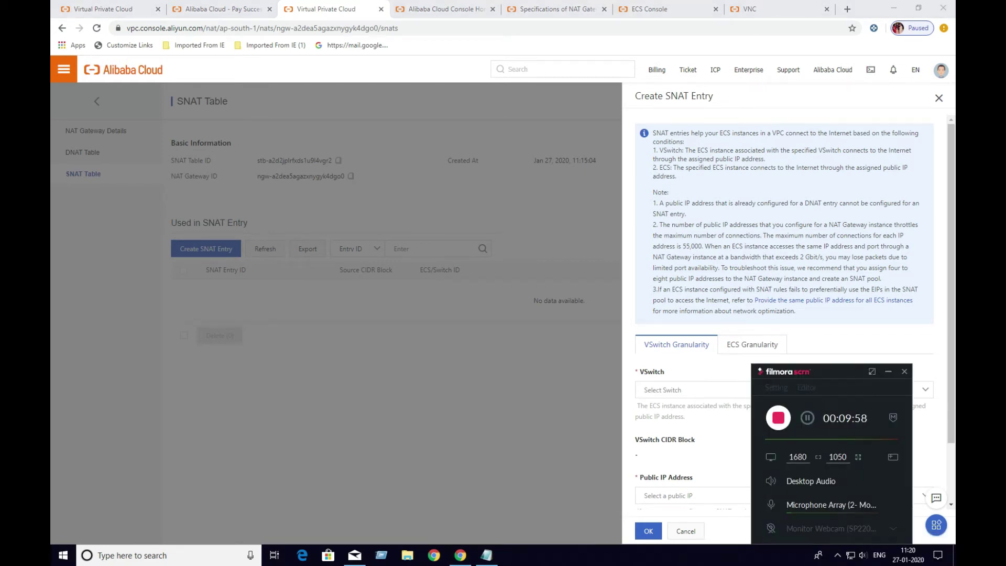
pyautogui.click(807, 417)
pyautogui.click(887, 372)
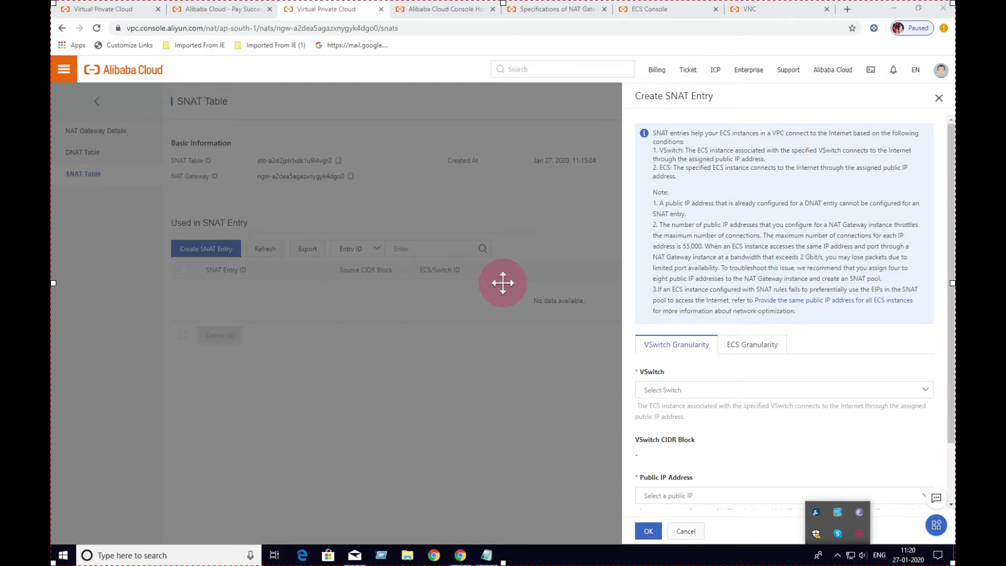
pyautogui.click(685, 531)
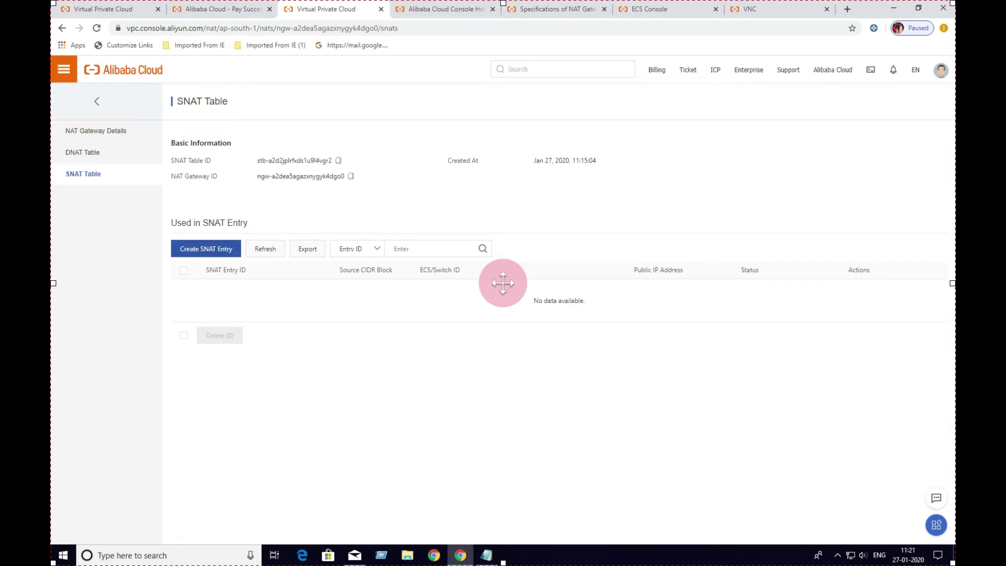
pyautogui.click(206, 248)
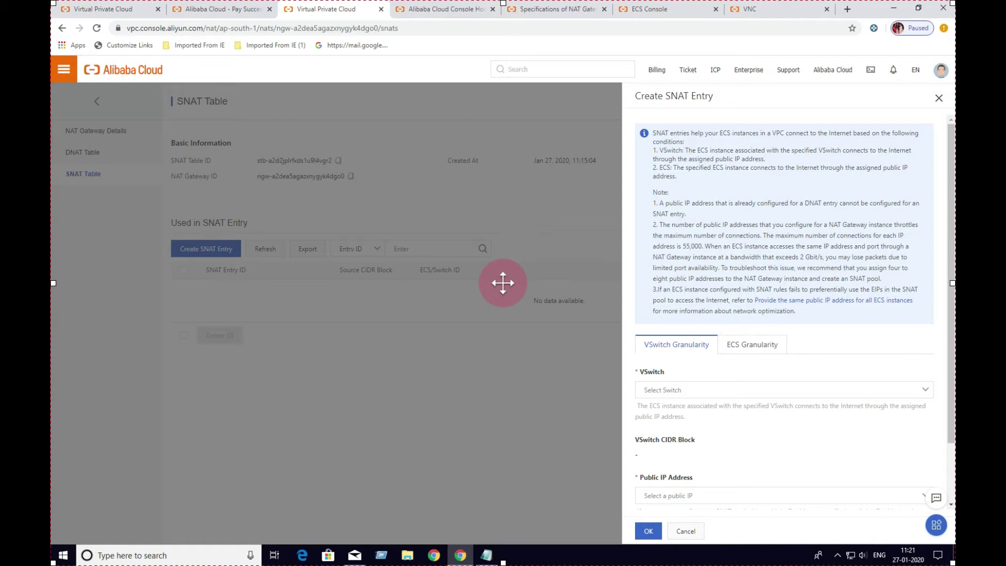
# Try ECS granularity, then pick VSwitch granularity with the 192.168.0.0/24 demo VSwitch
pyautogui.click(752, 344)
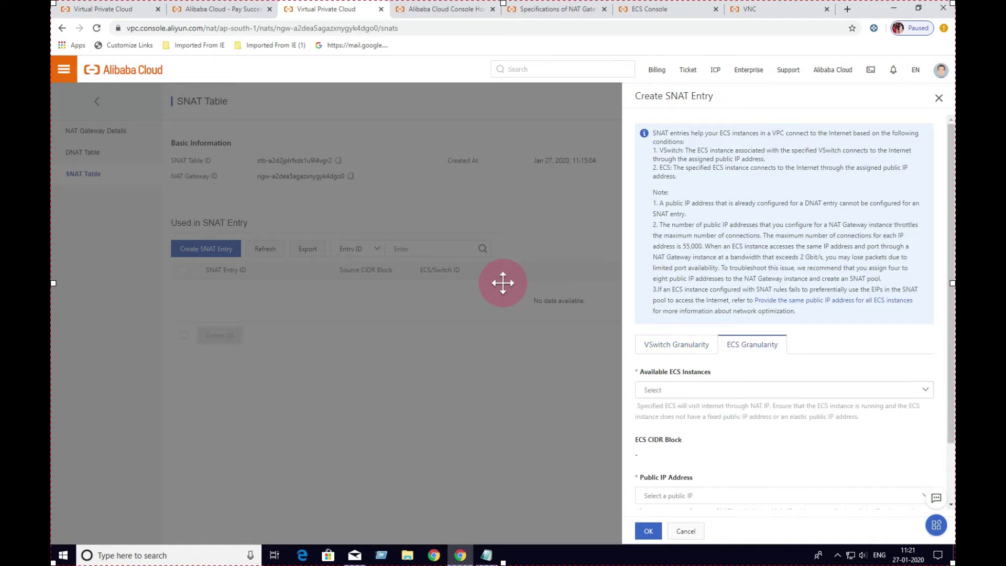
pyautogui.click(784, 389)
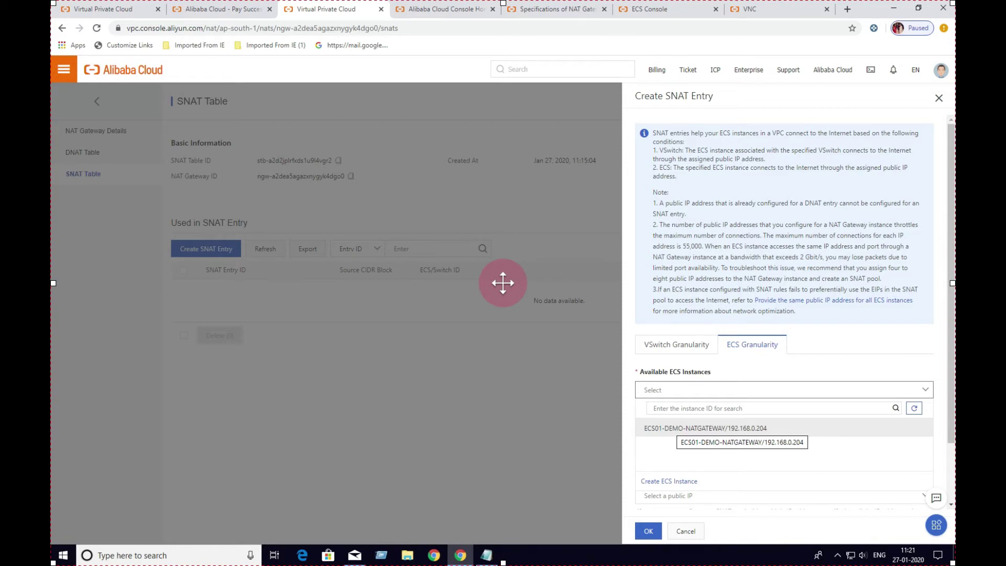
pyautogui.click(676, 344)
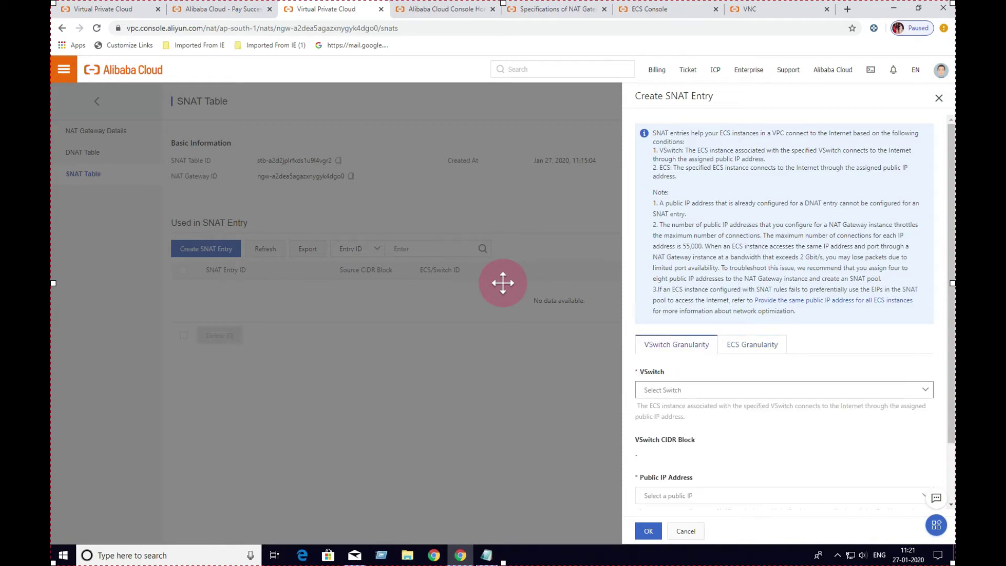
pyautogui.click(783, 390)
pyautogui.click(673, 427)
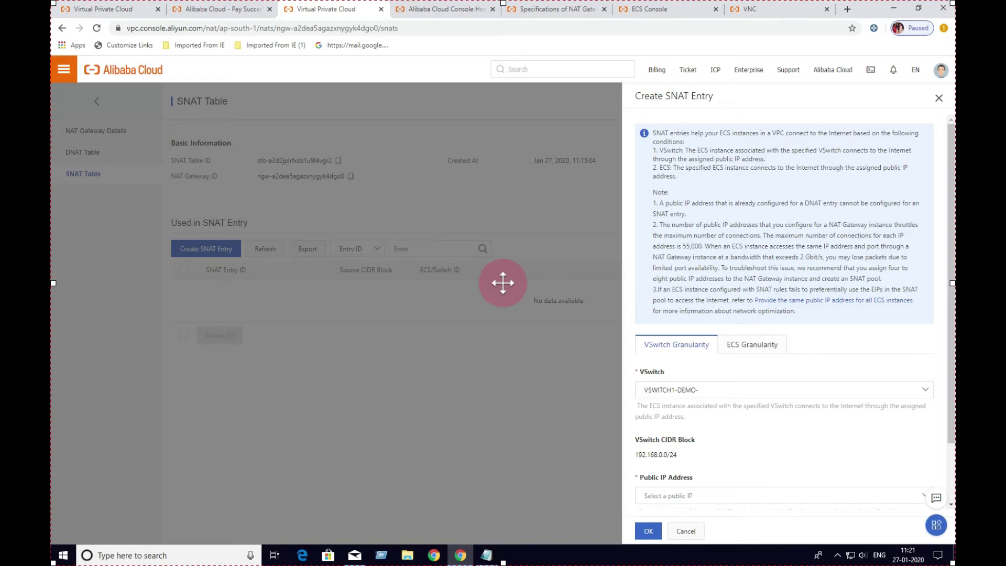
# Switch to ECS granularity and select ECS01-DEMO-NATGATEWAY/192.168.0.204 (CIDR 192.168.0.204/32)
pyautogui.click(752, 344)
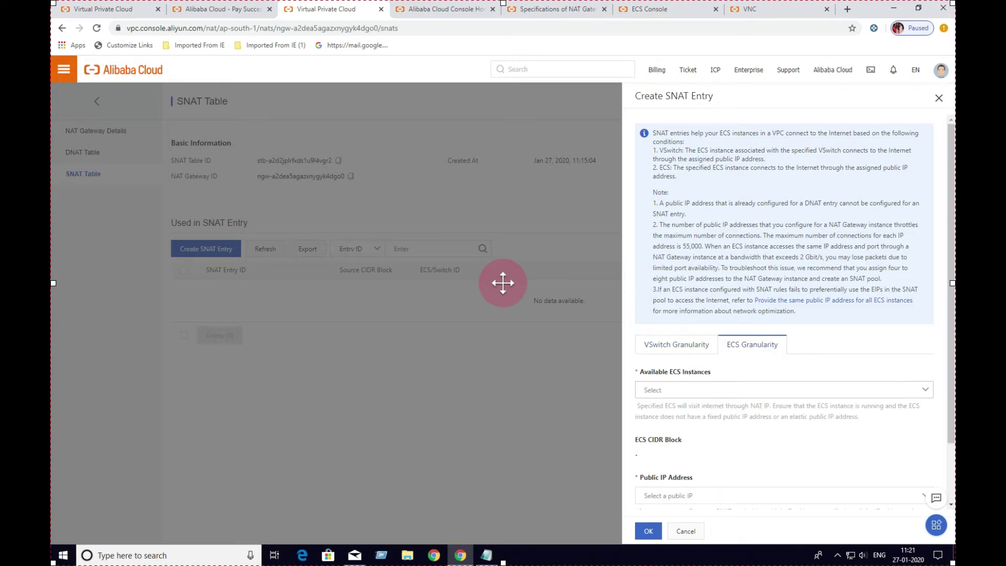
pyautogui.click(783, 390)
pyautogui.click(707, 428)
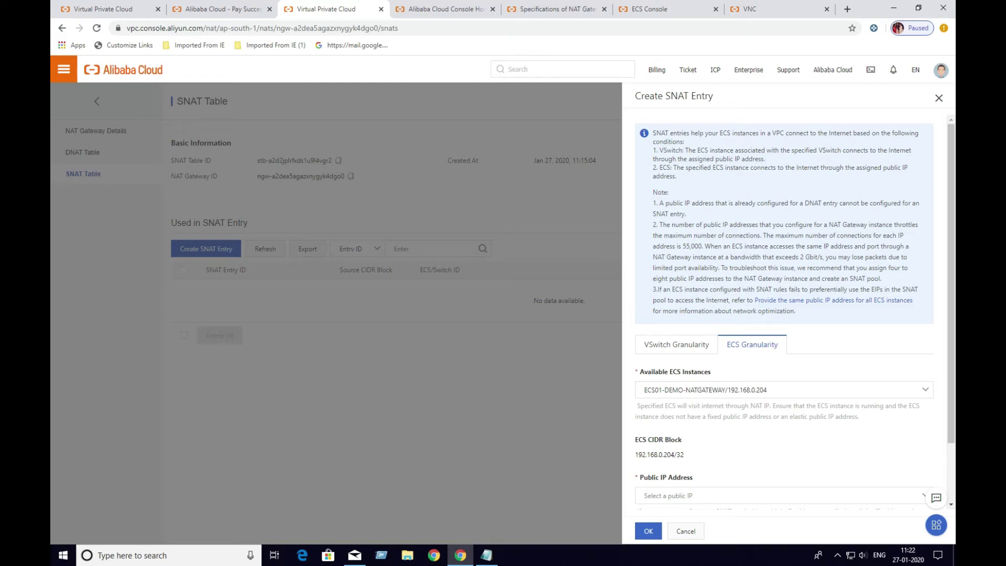
pyautogui.scroll(-1, 784, 311)
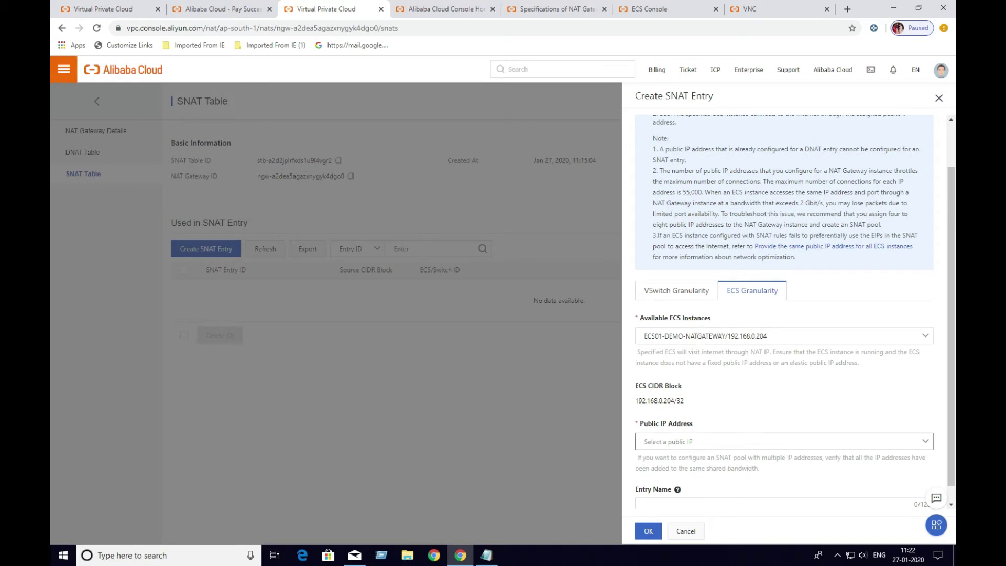
# Find no EIP in the Public IP Address list and open the Create EIP purchase page
pyautogui.click(783, 442)
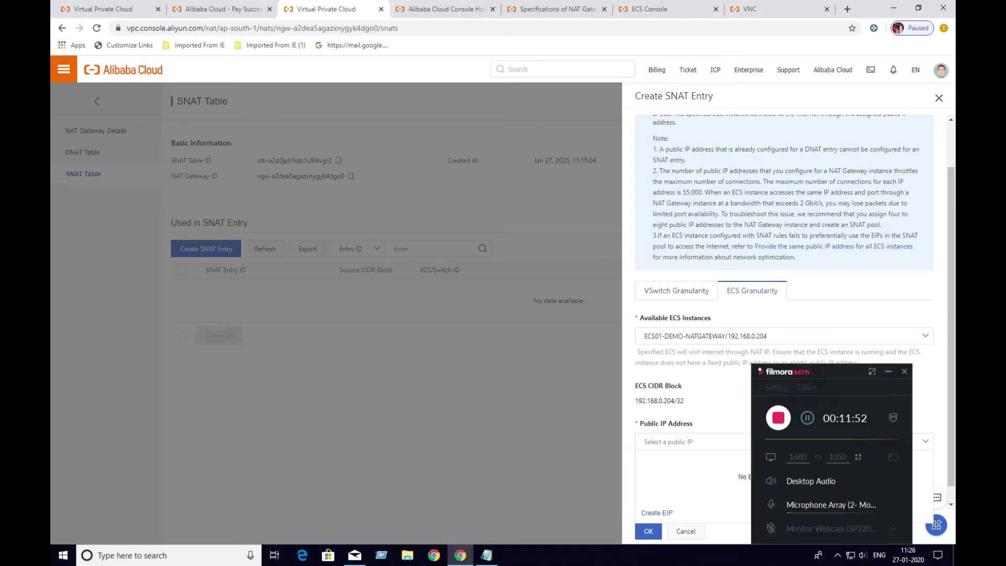
pyautogui.click(871, 371)
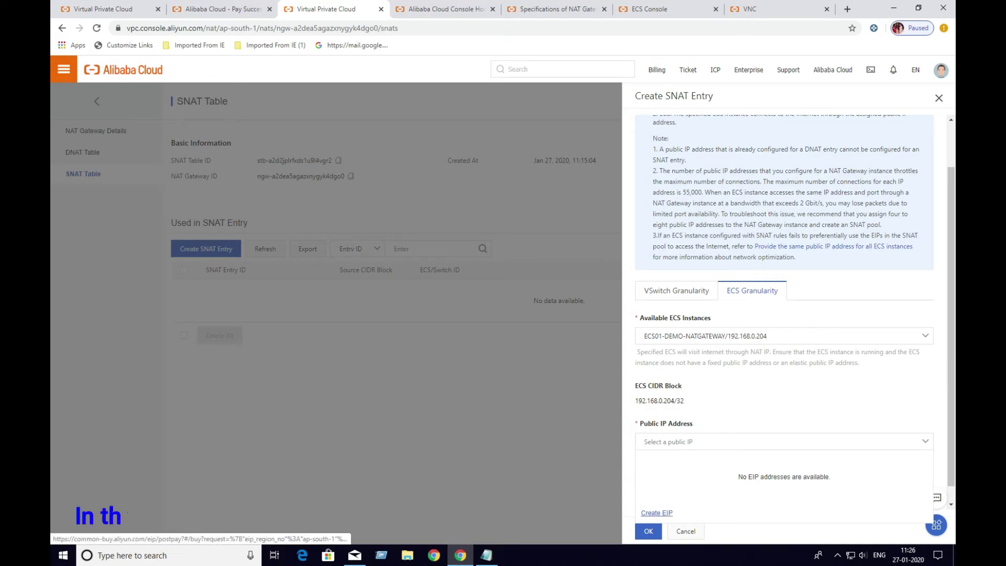
pyautogui.click(656, 513)
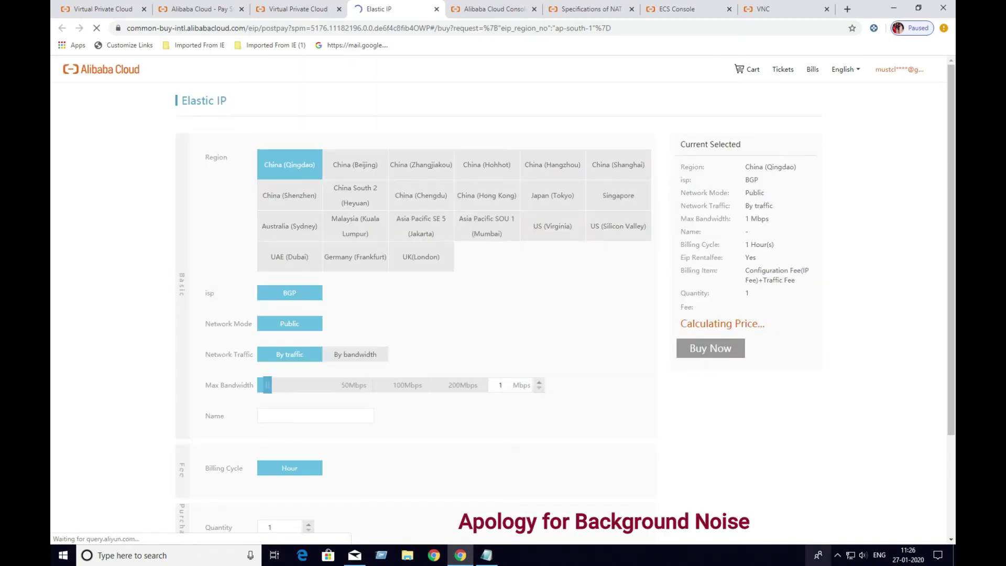
# Choose Asia Pacific SOU 1 (Mumbai) as the new elastic IP's region
pyautogui.click(837, 555)
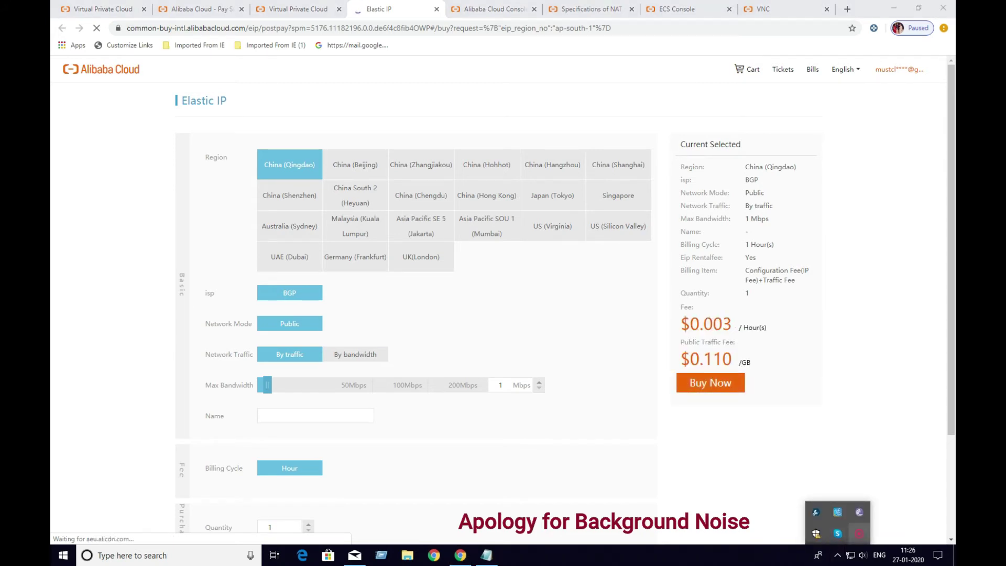
pyautogui.click(859, 533)
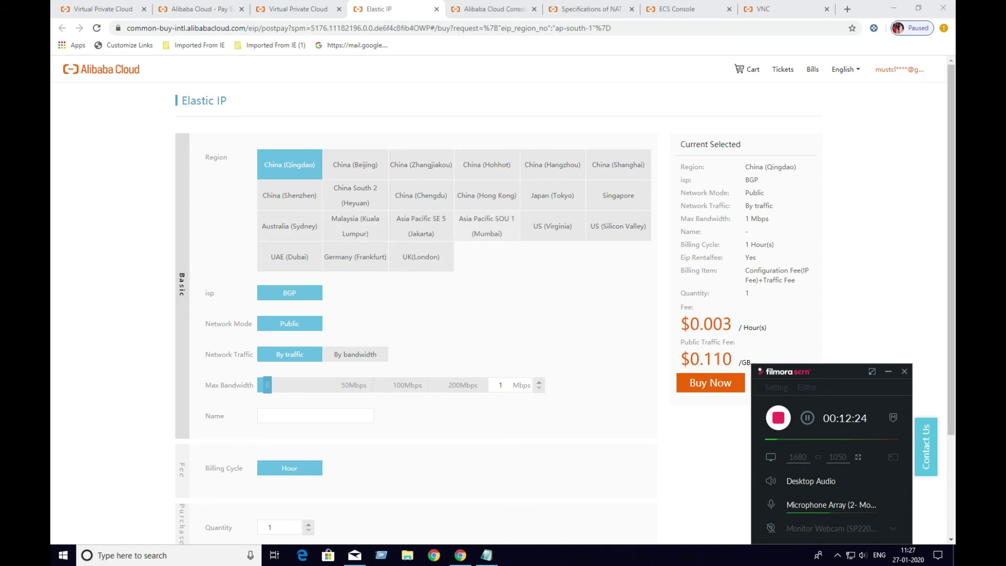
pyautogui.click(487, 226)
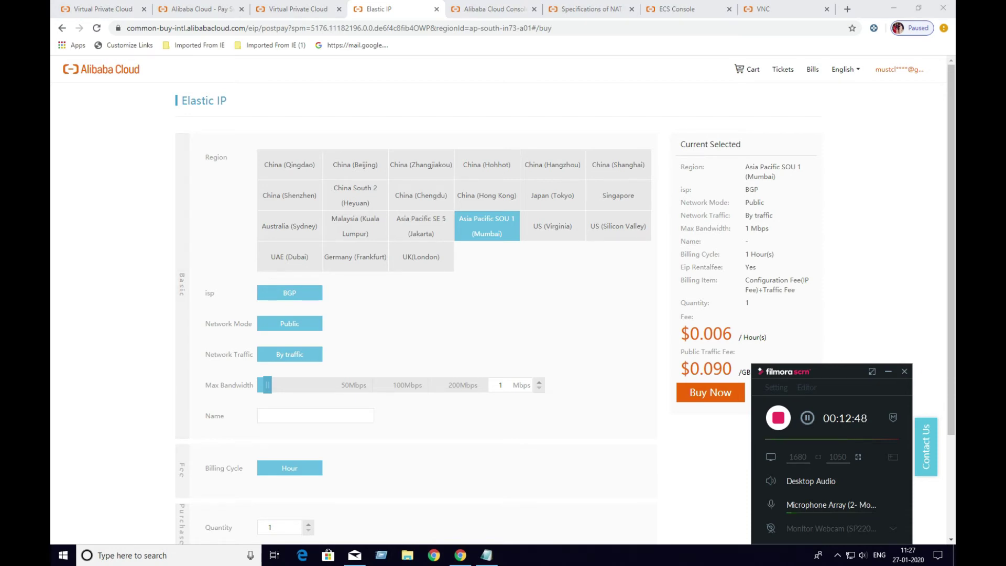
# Name the elastic IP EIP1-DEMO-MZA
pyautogui.click(315, 415)
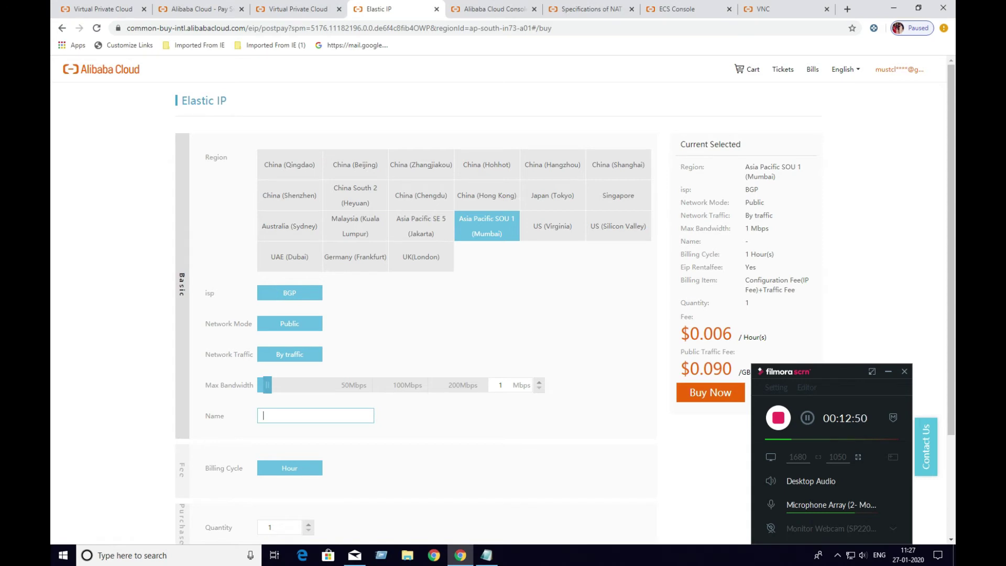
pyautogui.write('E')
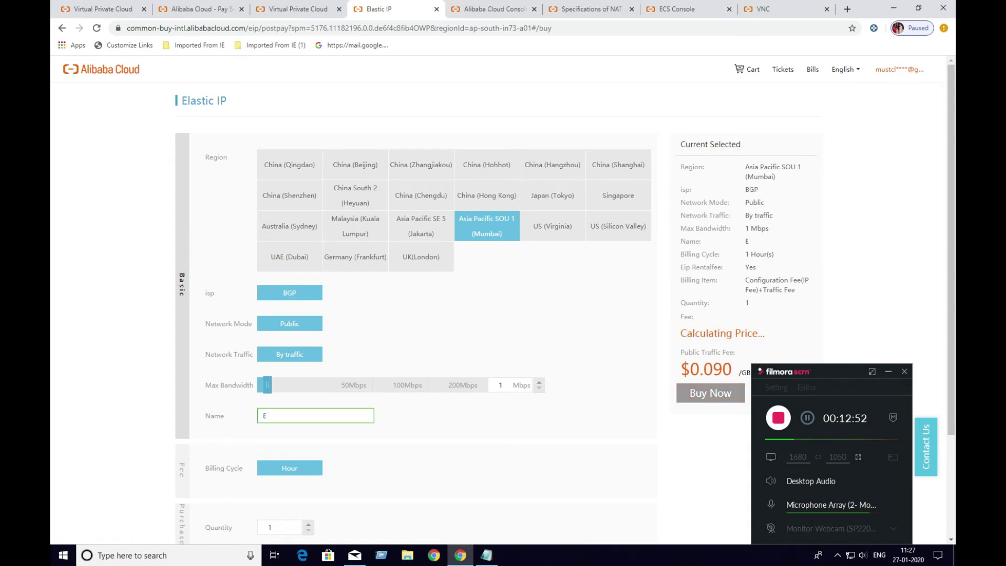
pyautogui.write('IP1-DEMO')
pyautogui.press('BackSpace')
pyautogui.press('BackSpace')
pyautogui.write('O-')
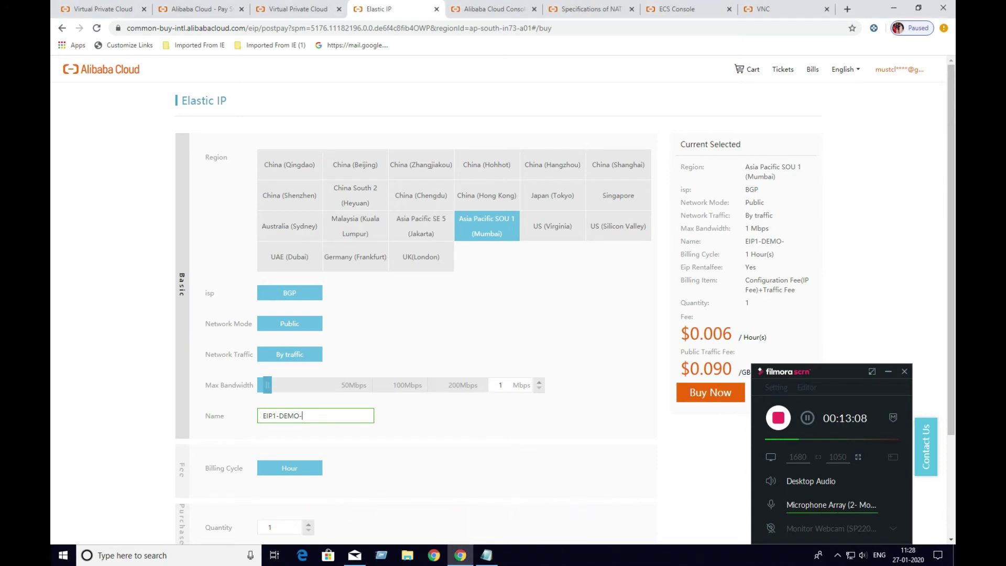
pyautogui.write('M')
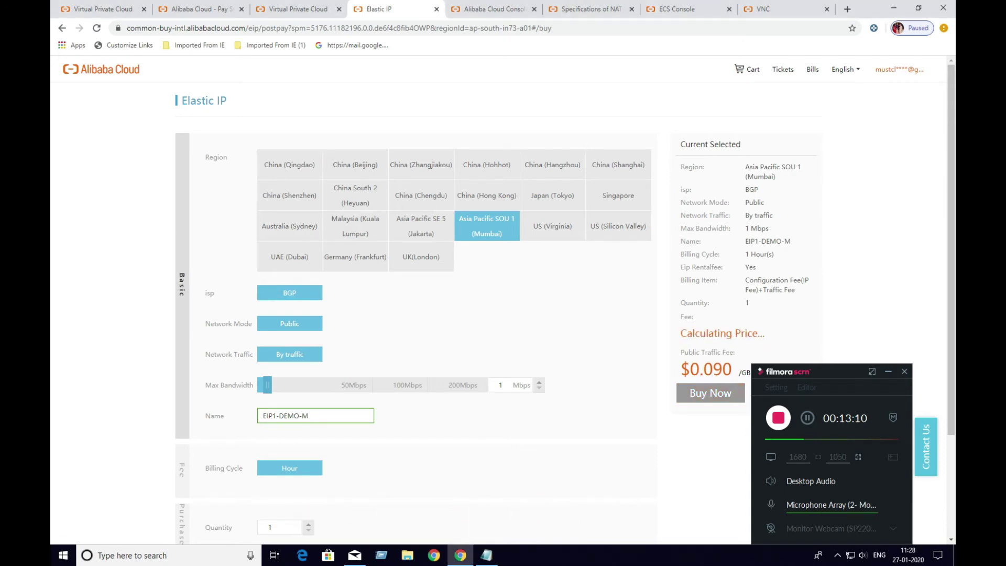
pyautogui.write('ZA')
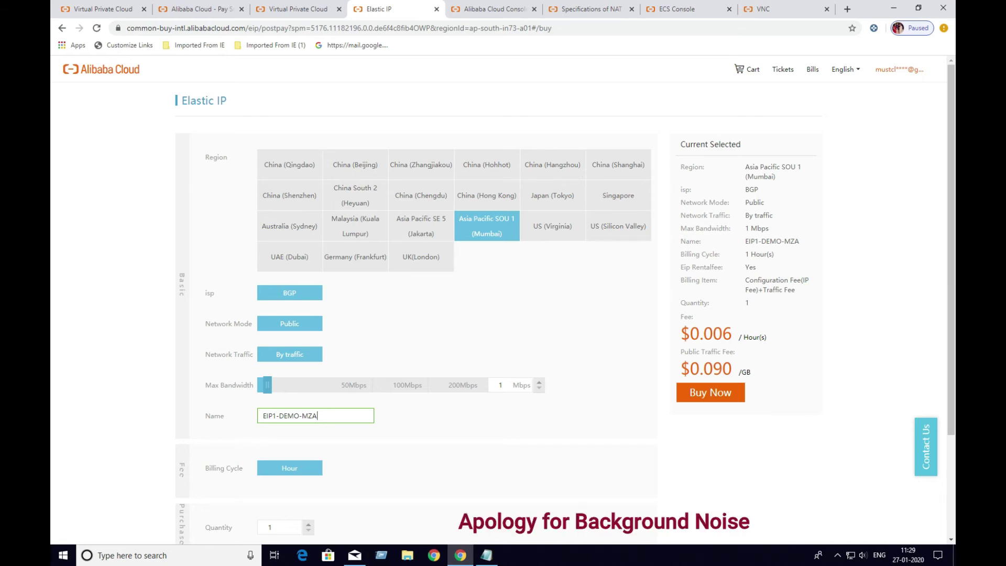
# Review the remaining purchase options and submit with Buy Now to reach Confirm Order
pyautogui.click(837, 554)
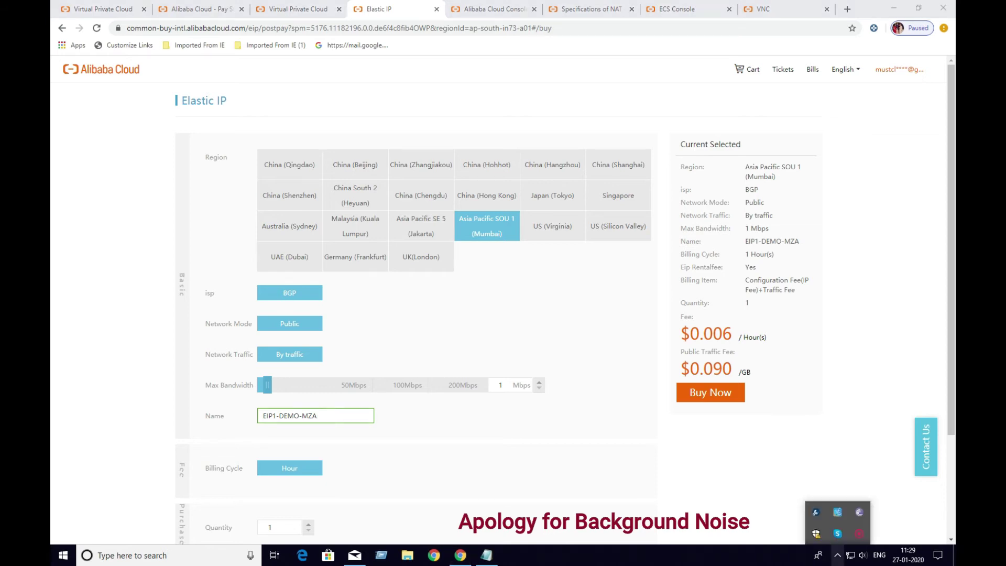
pyautogui.click(858, 533)
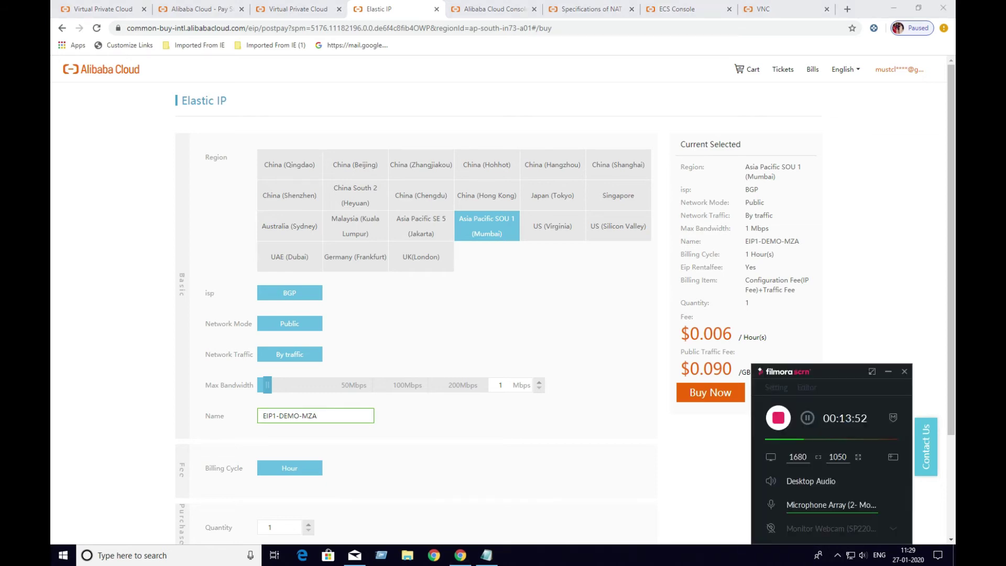
pyautogui.click(807, 417)
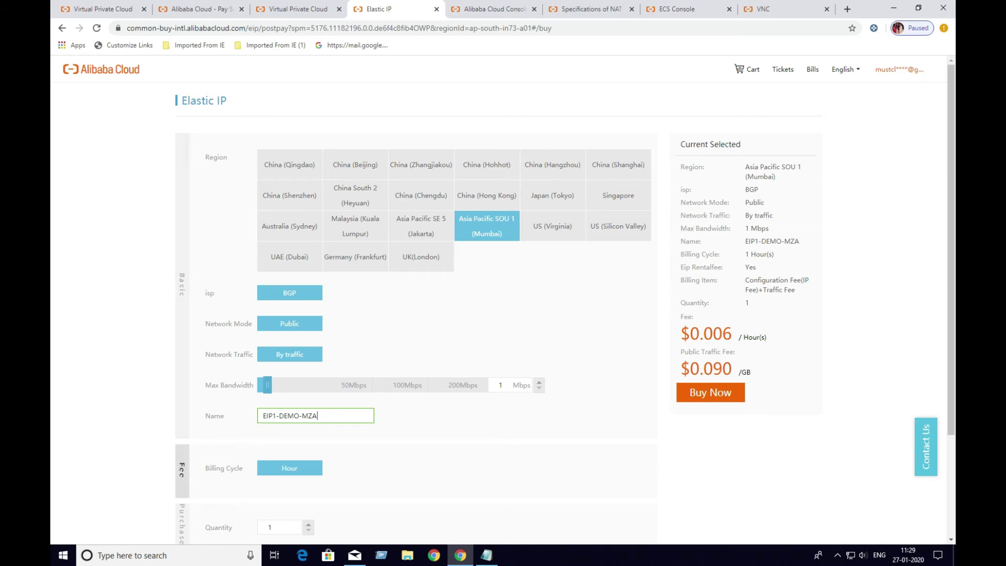
pyautogui.scroll(-1, 503, 303)
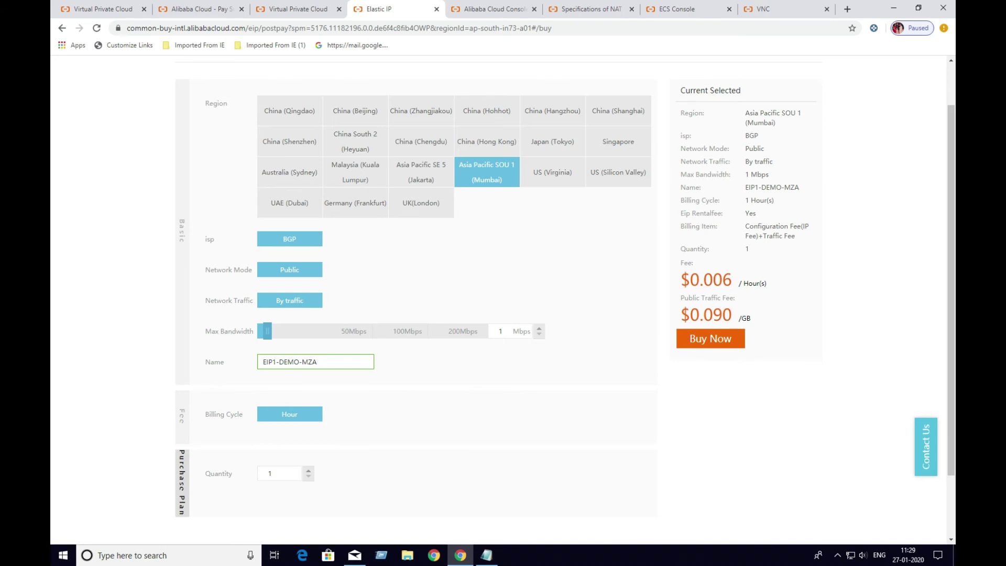
pyautogui.press('Tab')
pyautogui.write('4')
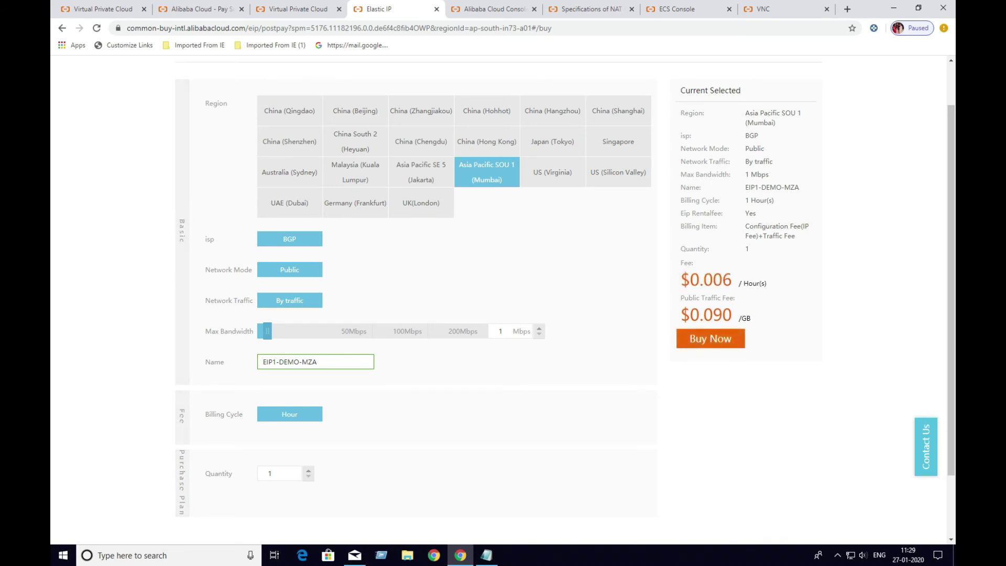
pyautogui.click(710, 339)
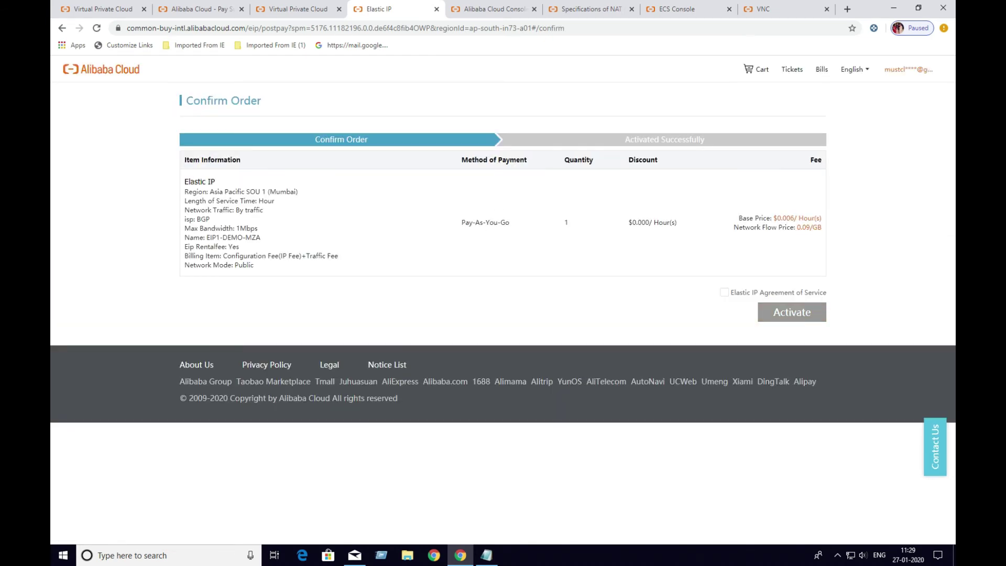
# Accept the Elastic IP service agreement, activate the EIP1-DEMO-MZA order, and return to the VPC tab
pyautogui.click(837, 554)
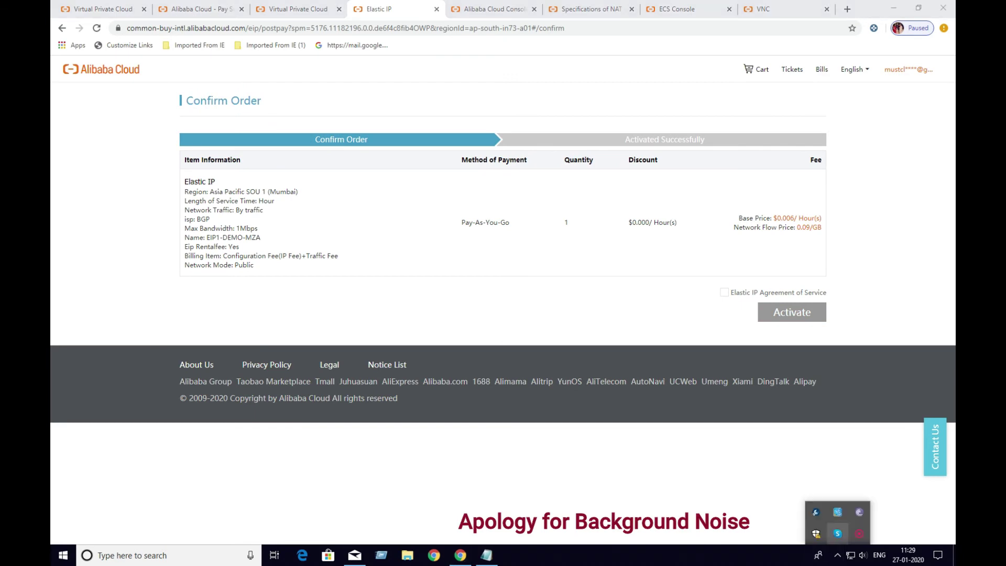
pyautogui.click(858, 533)
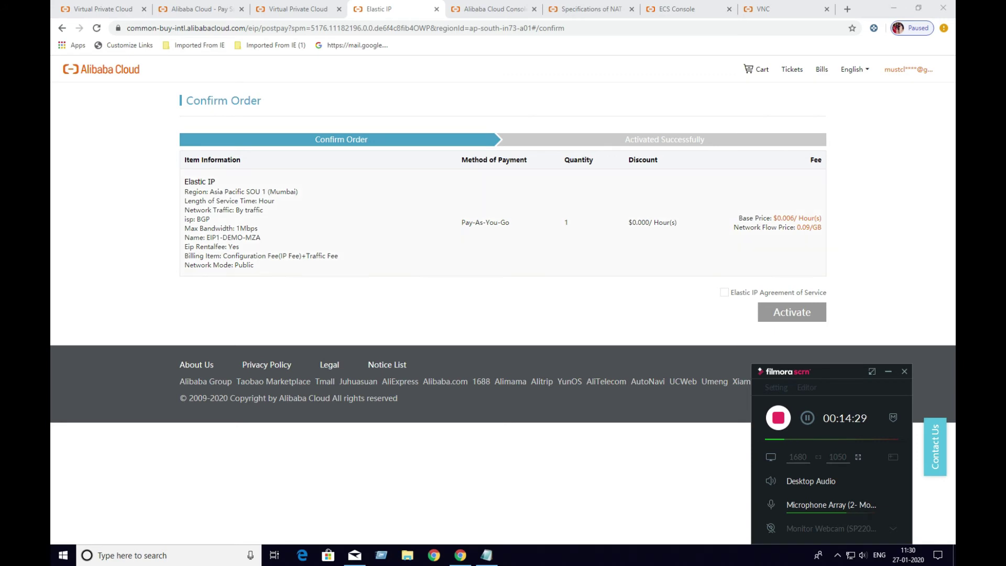
pyautogui.click(724, 292)
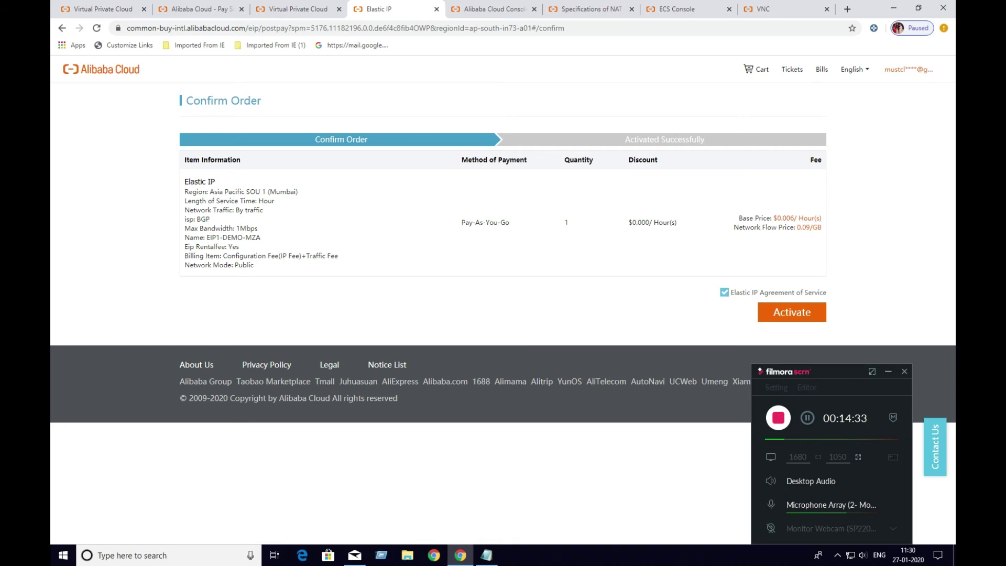
pyautogui.click(791, 312)
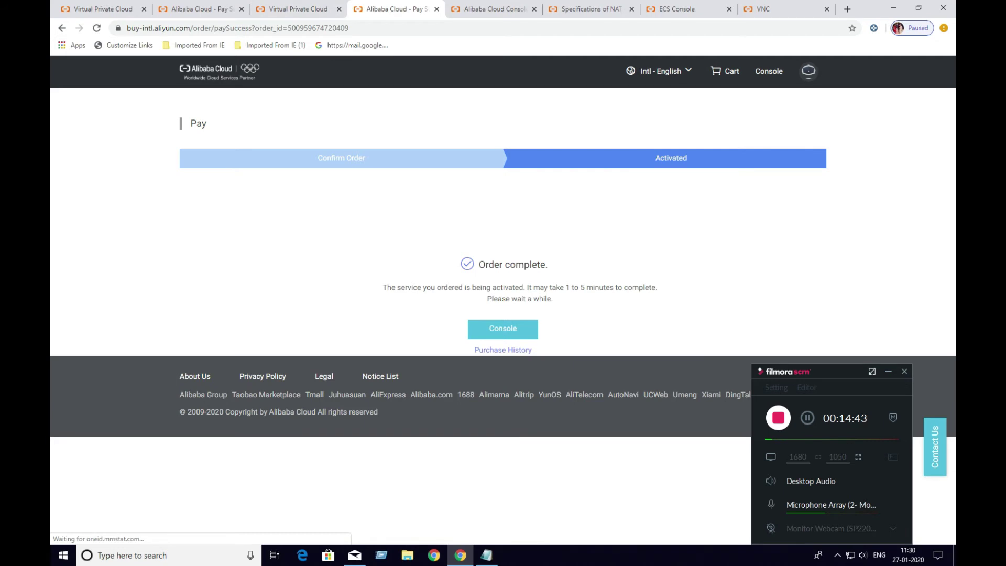
pyautogui.click(888, 371)
pyautogui.click(298, 9)
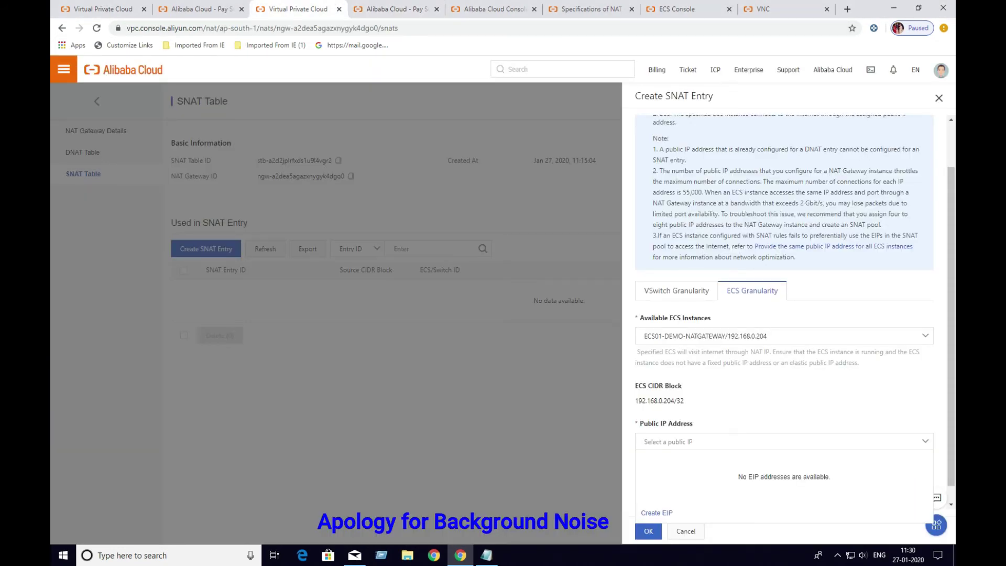
# Recheck the Public IP Address list, find no EIP offered, and cancel the SNAT entry
pyautogui.click(837, 554)
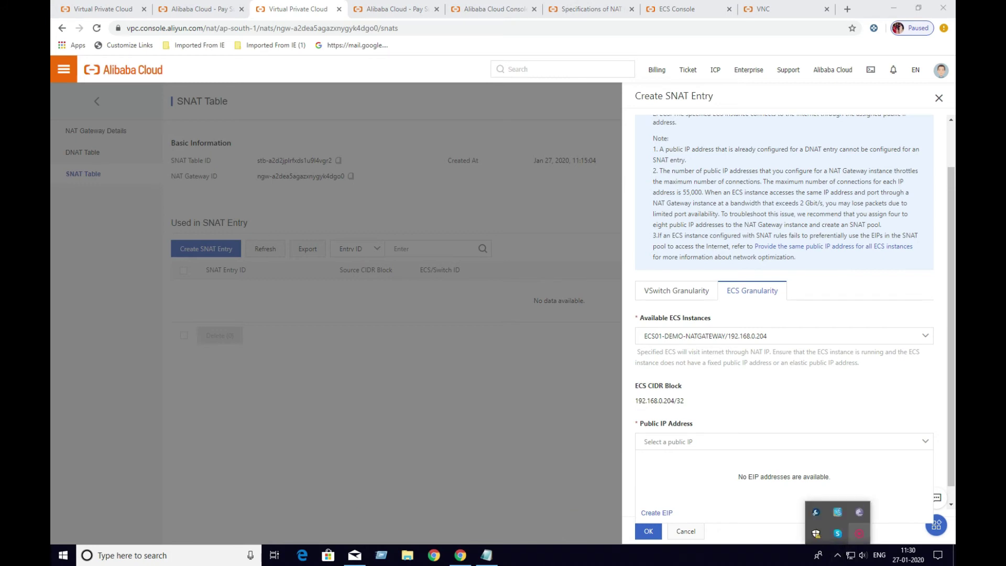
pyautogui.click(859, 533)
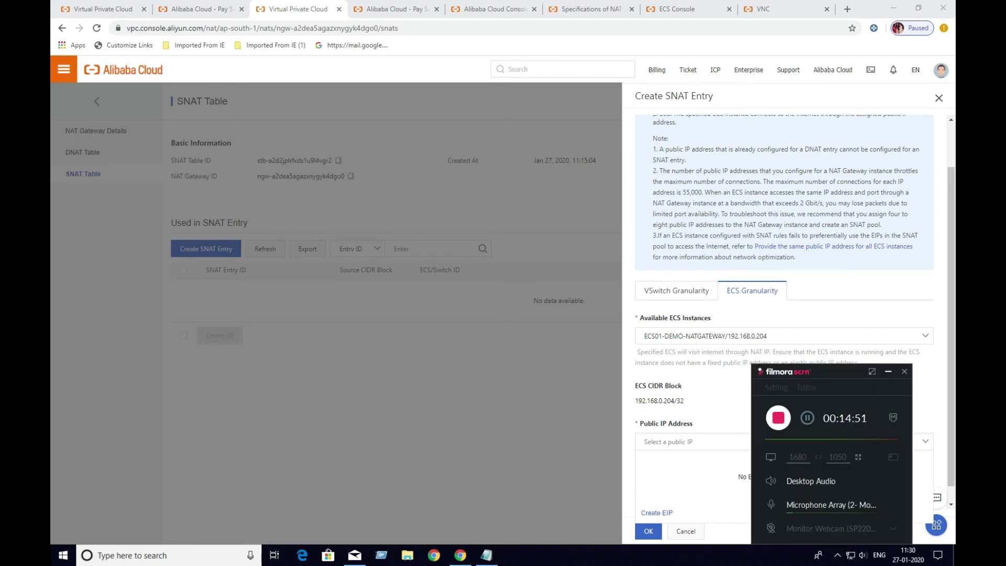
pyautogui.click(888, 372)
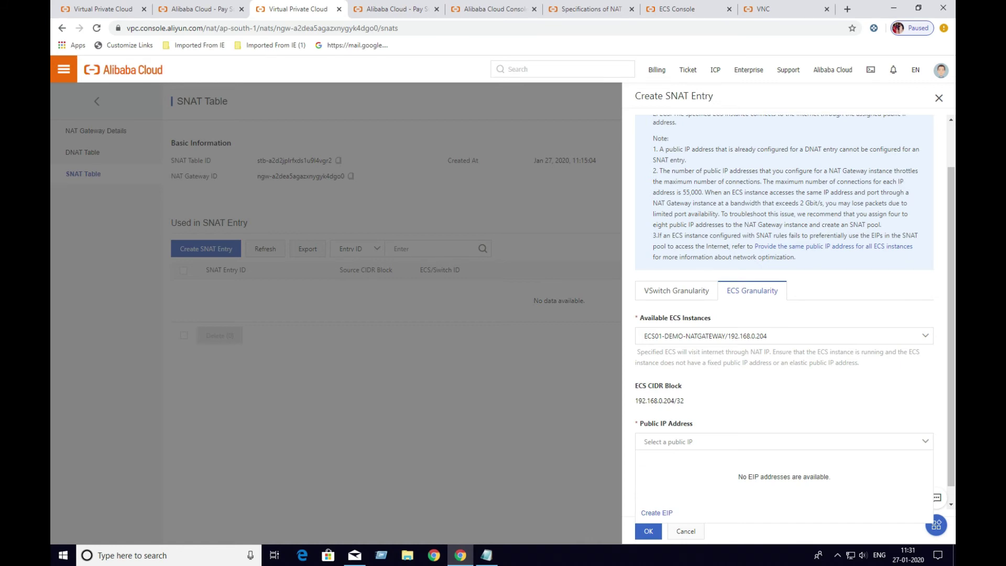
pyautogui.click(746, 442)
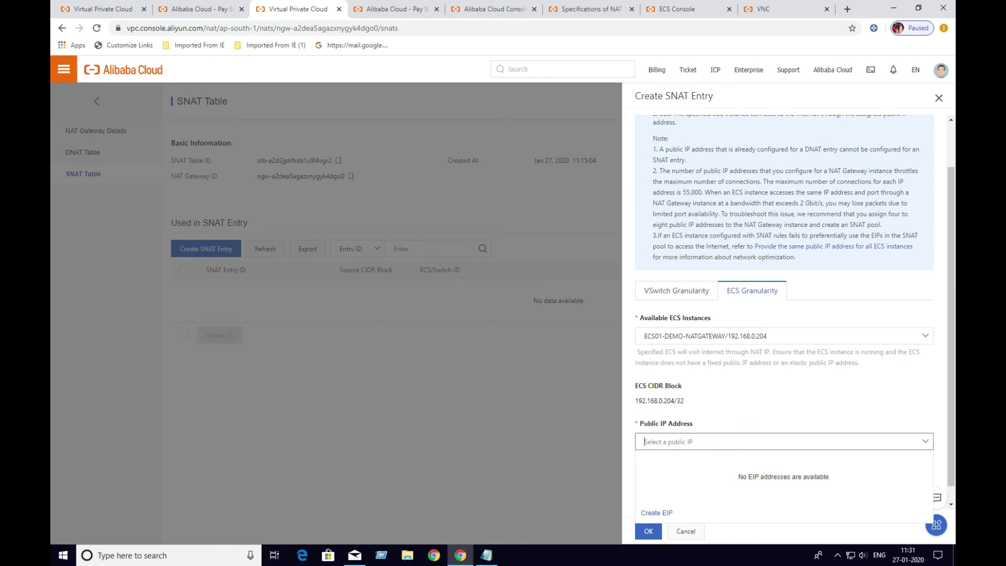
pyautogui.click(747, 442)
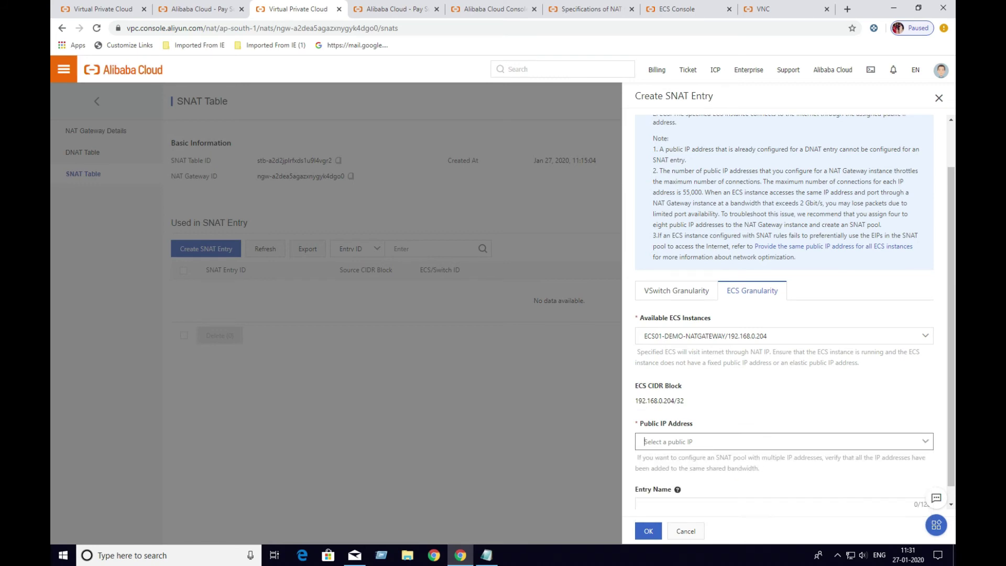
pyautogui.scroll(-1, 795, 312)
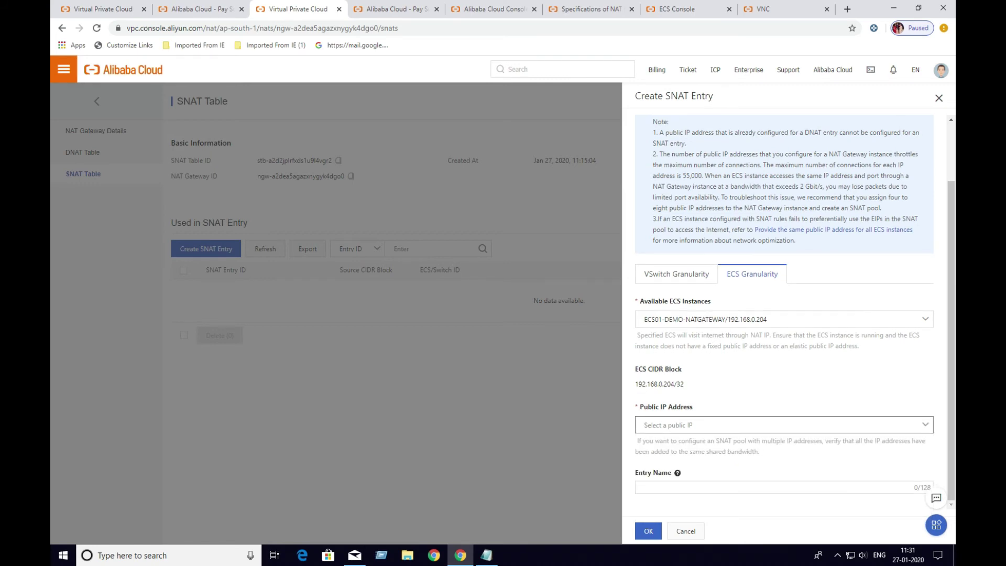
pyautogui.click(747, 425)
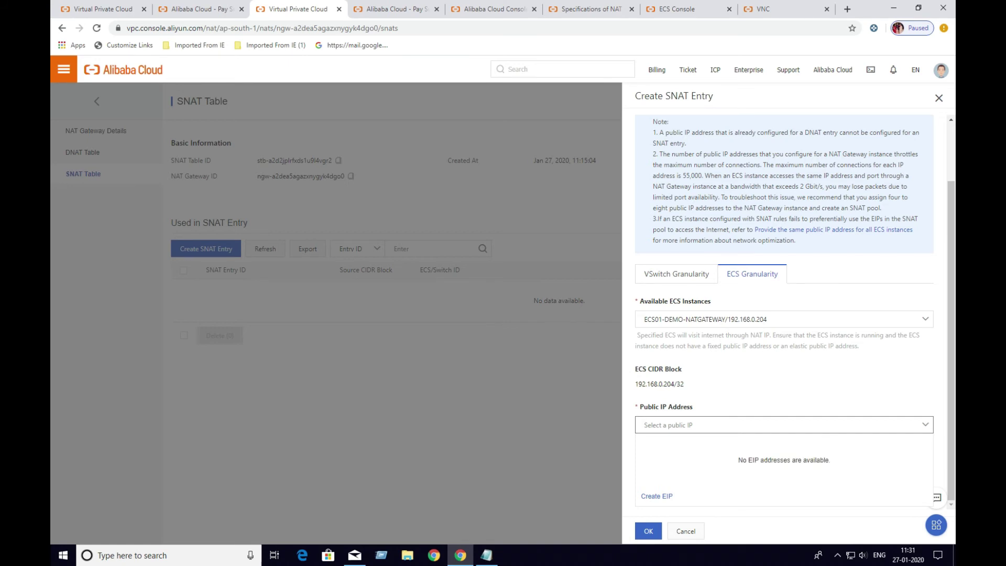
pyautogui.click(784, 425)
pyautogui.click(784, 424)
pyautogui.click(783, 425)
pyautogui.click(784, 425)
pyautogui.click(686, 531)
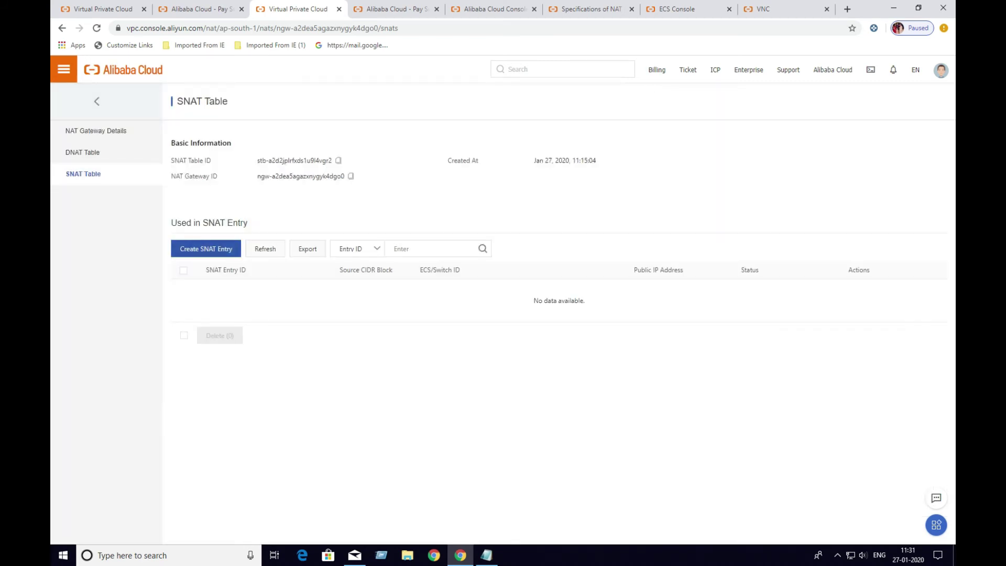
# Start a new ECS-granularity SNAT entry for ECS01-DEMO-NATGATEWAY and recheck its public IP options
pyautogui.click(206, 248)
pyautogui.click(751, 344)
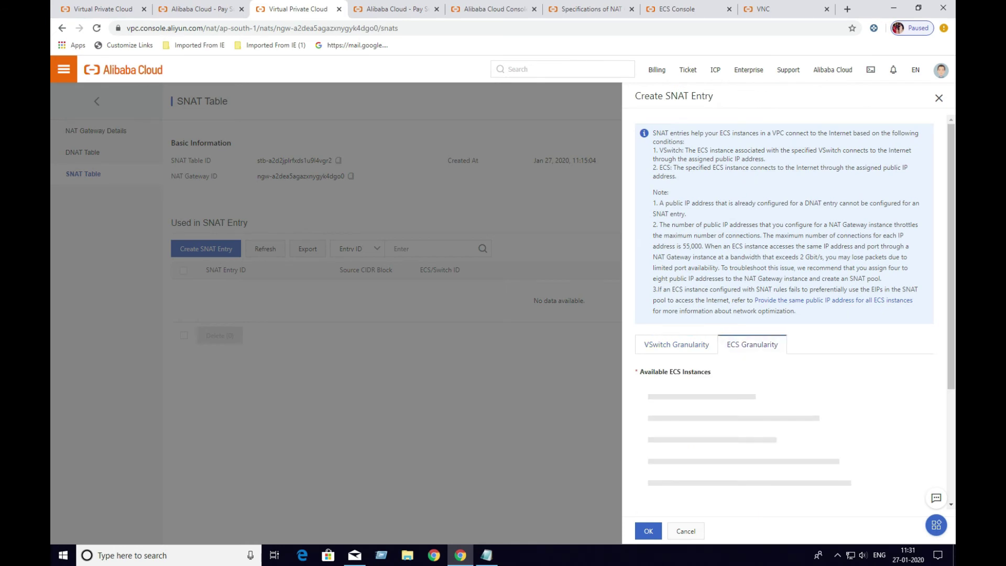
pyautogui.click(837, 555)
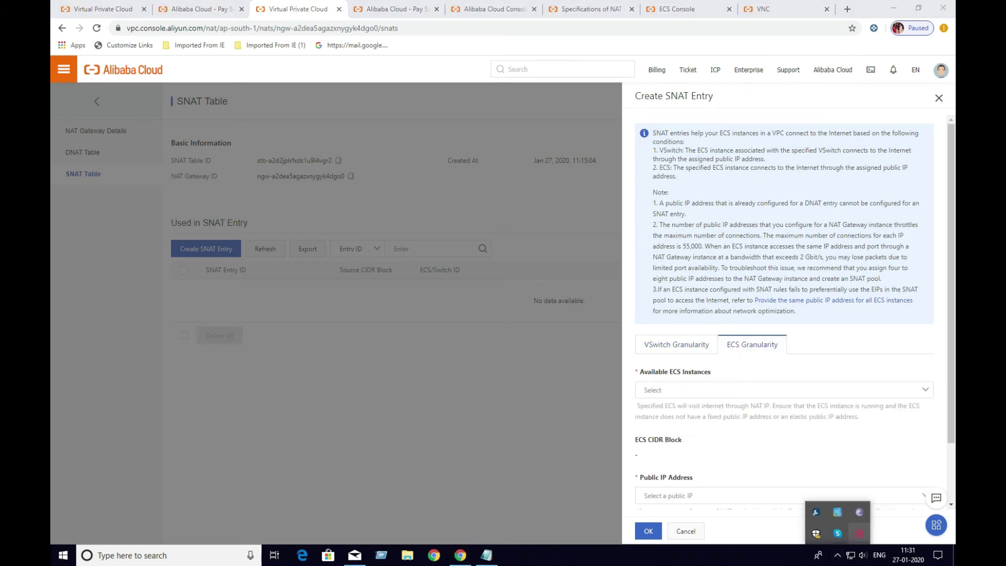
pyautogui.click(859, 534)
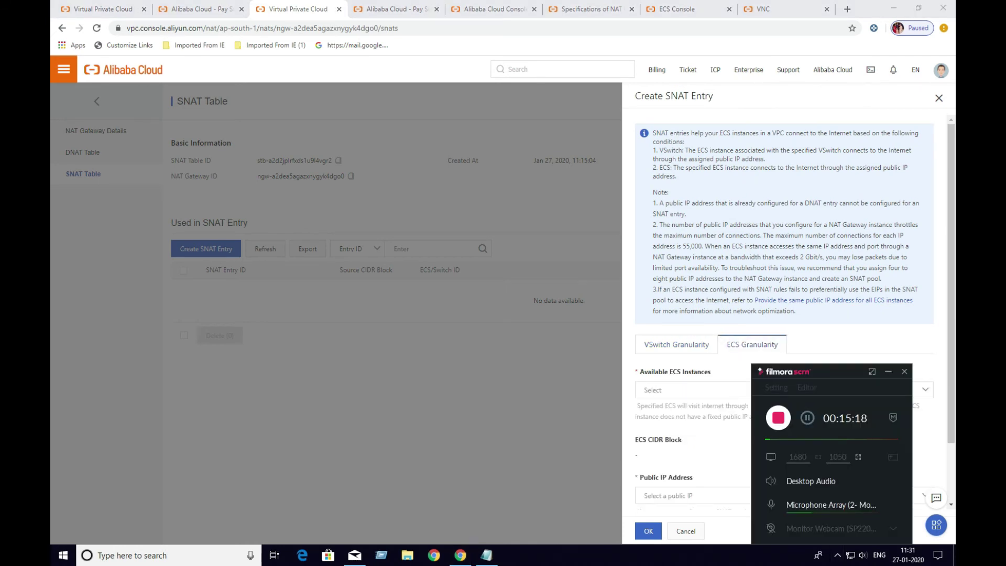
pyautogui.click(888, 371)
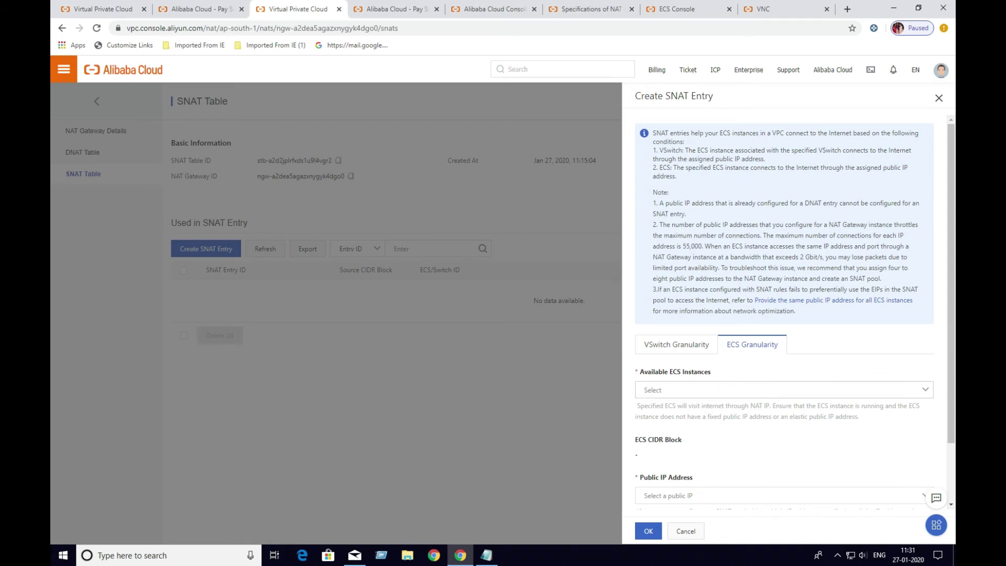
pyautogui.click(925, 390)
pyautogui.click(681, 425)
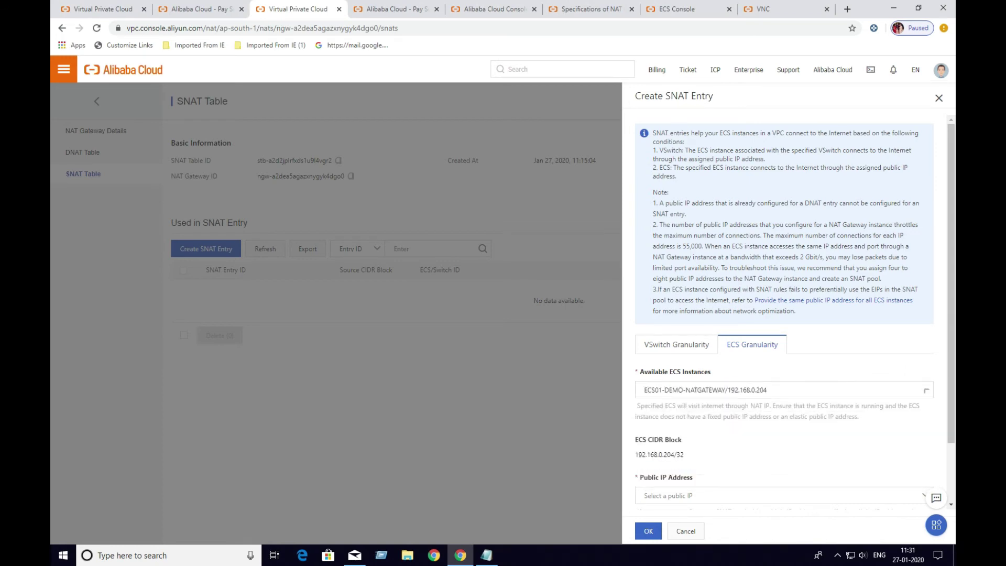
pyautogui.click(675, 495)
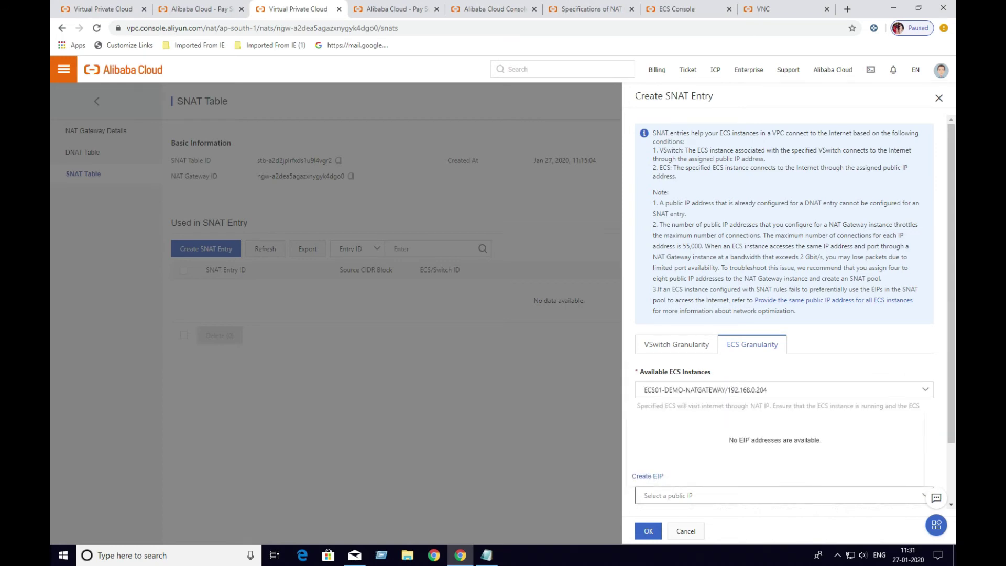
pyautogui.scroll(-2, 784, 311)
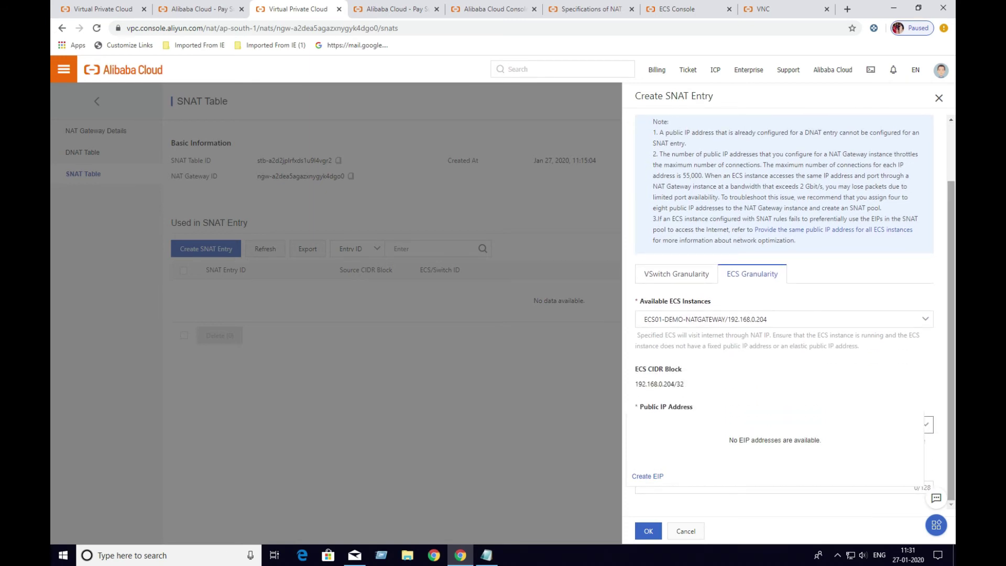
pyautogui.click(838, 384)
pyautogui.click(733, 424)
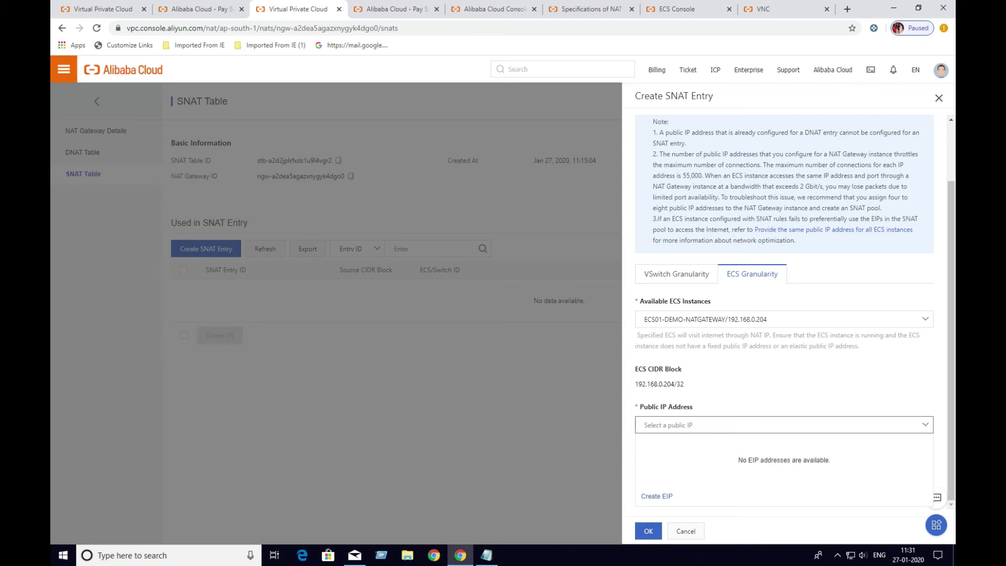
# Look through the open console tabs and land on the Alibaba Cloud dashboard
pyautogui.click(837, 555)
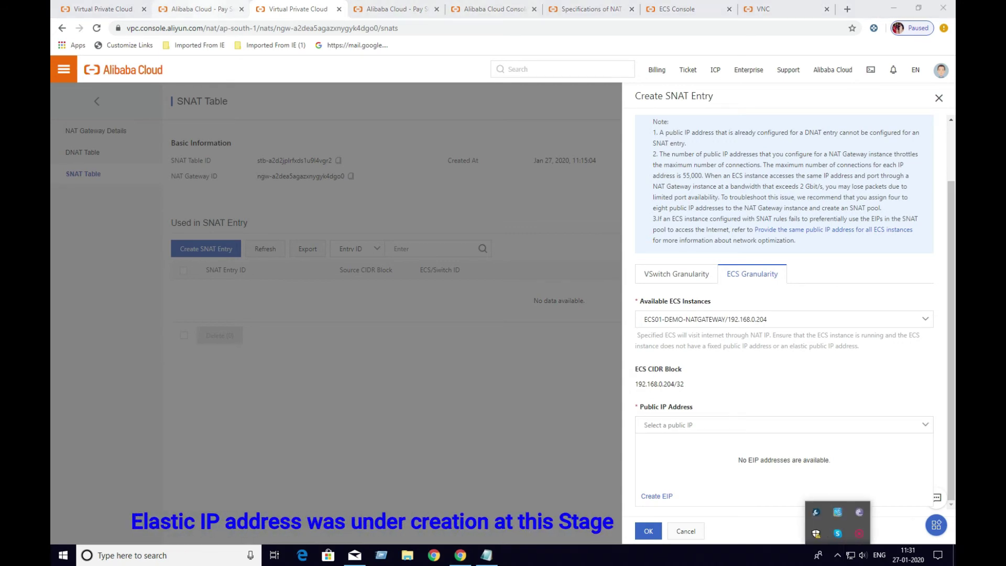
pyautogui.click(199, 8)
pyautogui.click(294, 9)
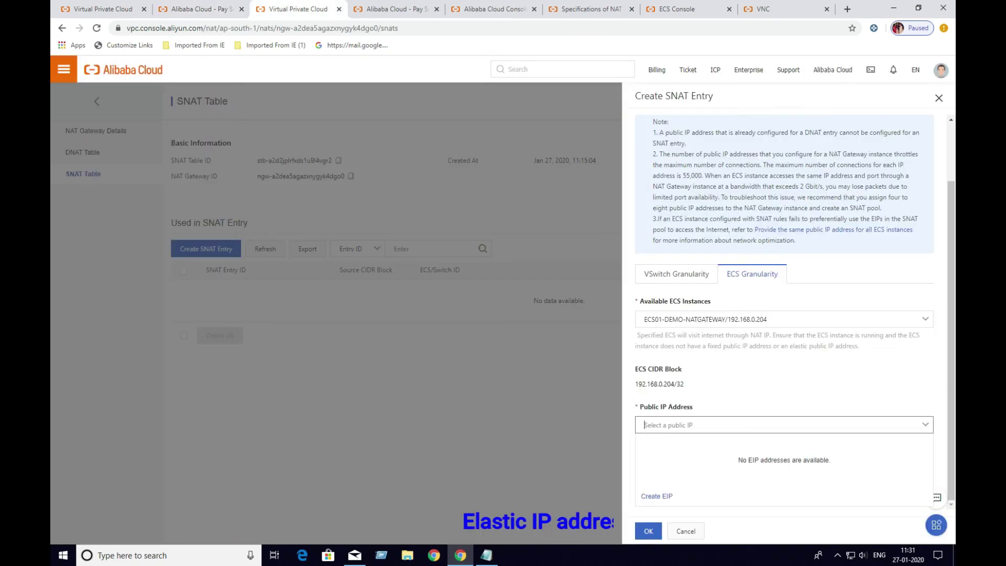
pyautogui.click(390, 9)
pyautogui.hotkey('ctrl', 'Tab')
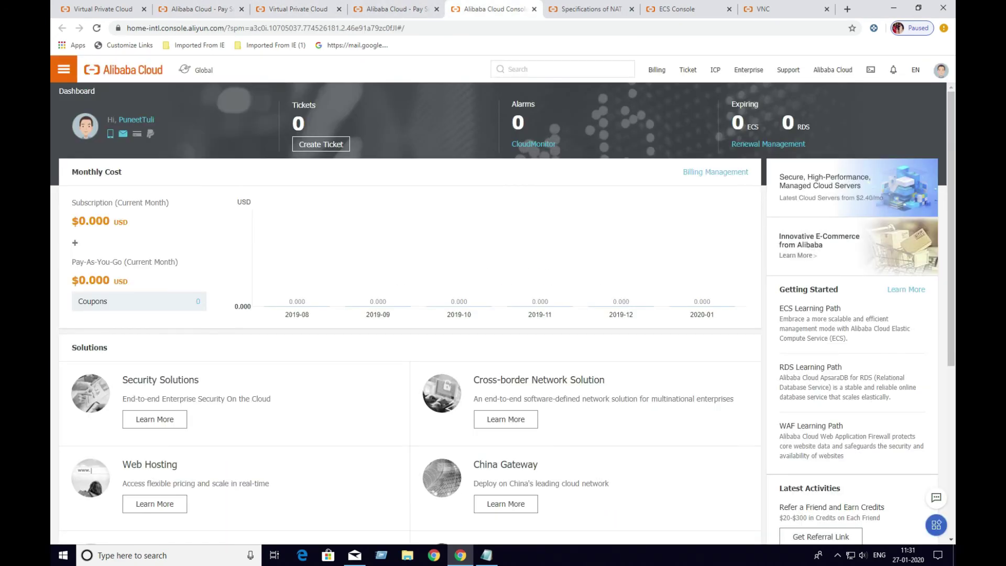
# Navigate through the product menu via ECS to the Virtual Private Cloud console
pyautogui.click(64, 69)
pyautogui.click(73, 96)
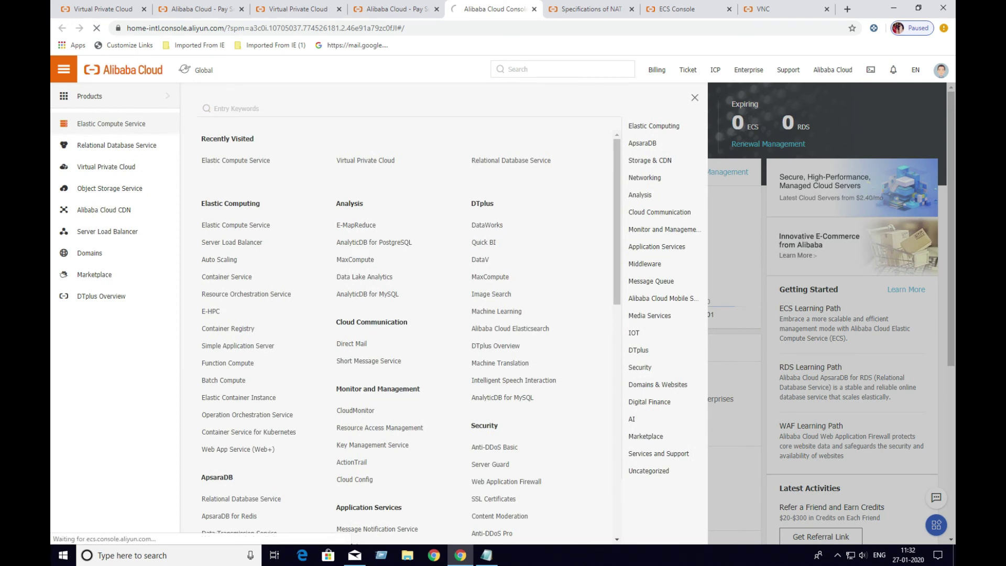
pyautogui.click(104, 123)
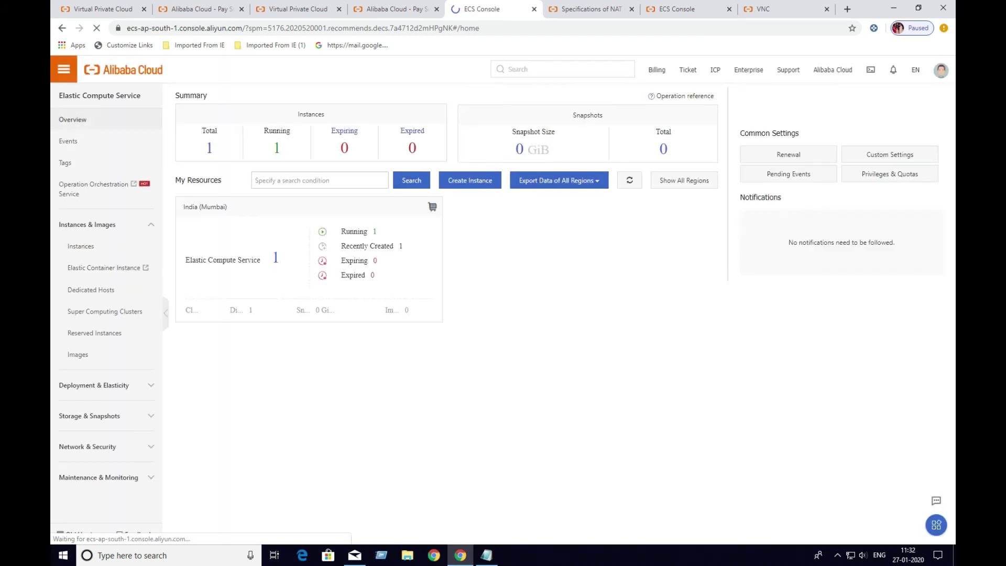
pyautogui.click(63, 69)
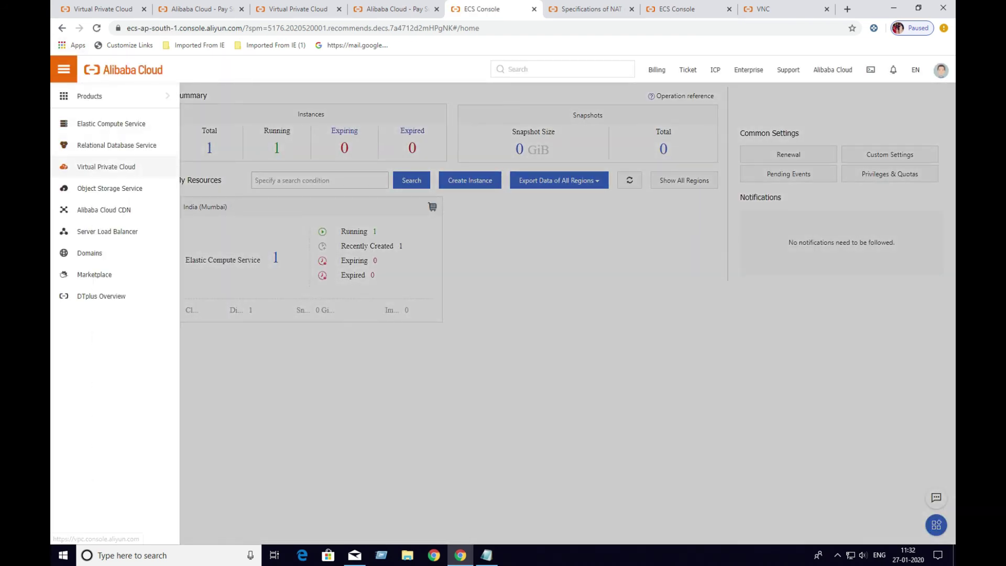
pyautogui.click(106, 167)
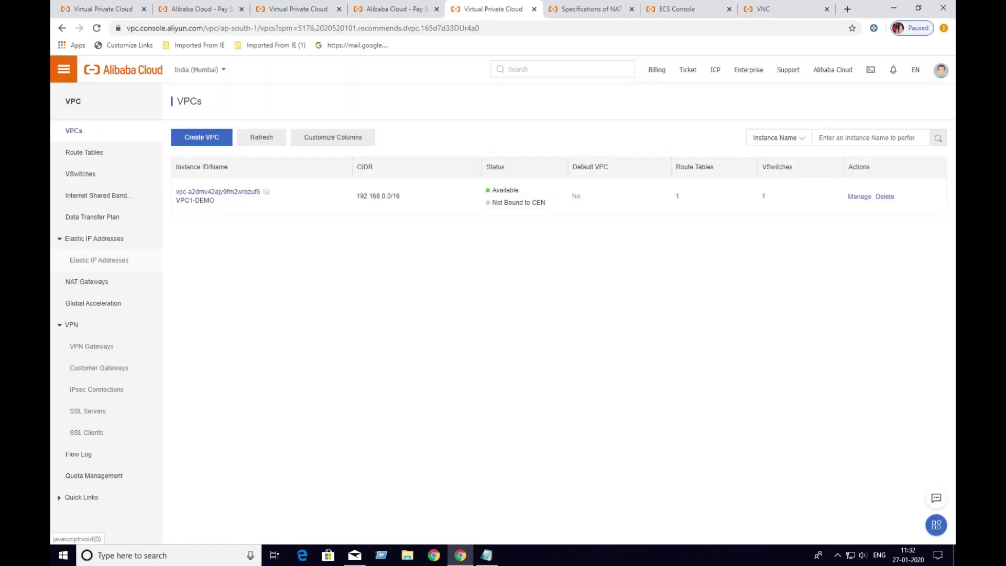
# Refresh the NAT Gateways list, then open Elastic IP Addresses listing EIP1-DEMO-MZA
pyautogui.click(87, 282)
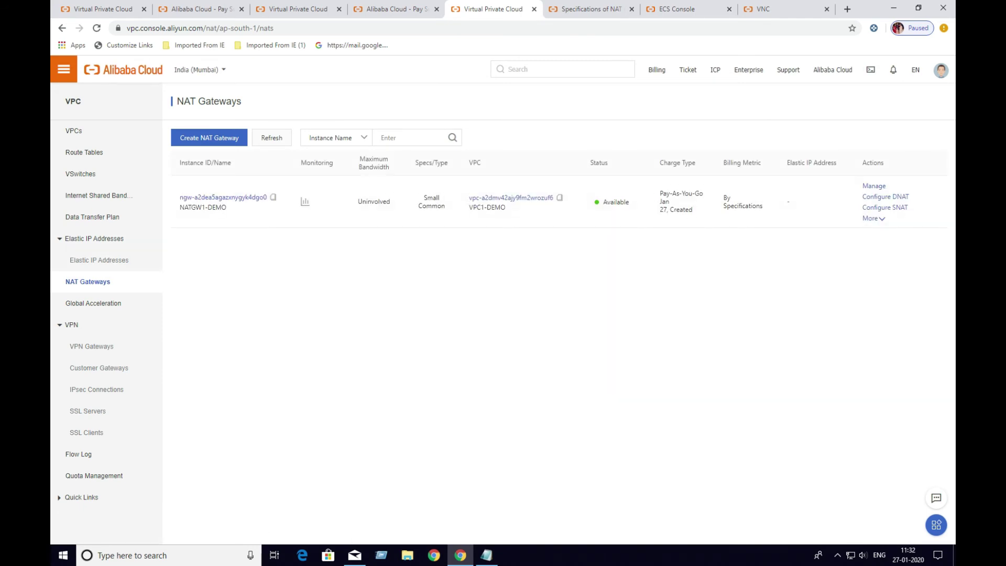
pyautogui.click(271, 137)
pyautogui.click(836, 555)
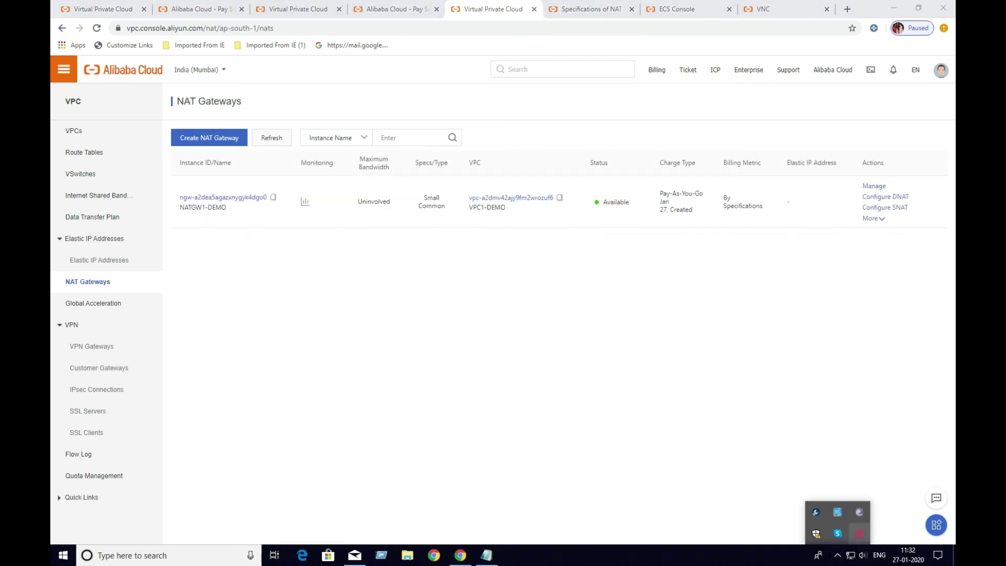
pyautogui.click(859, 533)
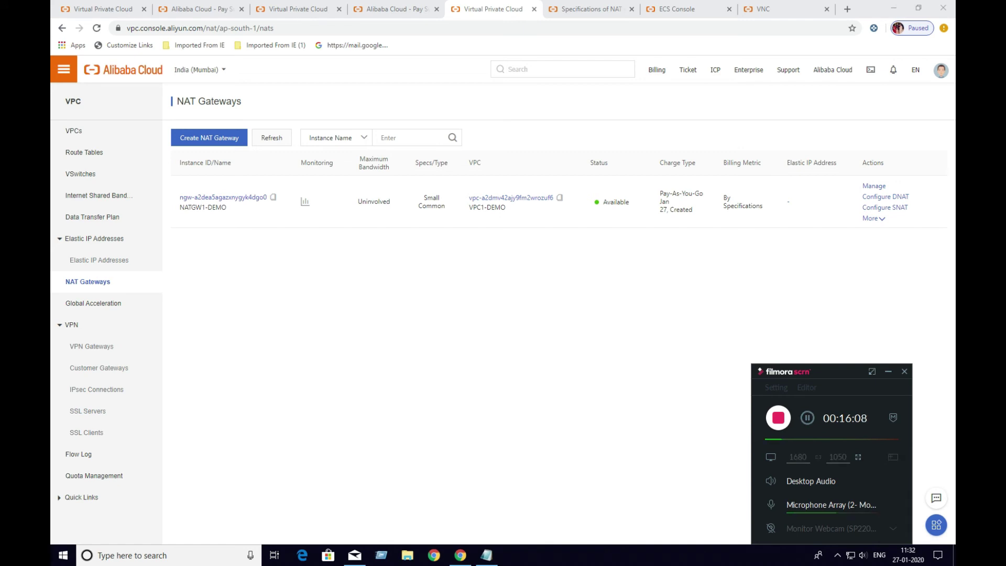
pyautogui.click(99, 260)
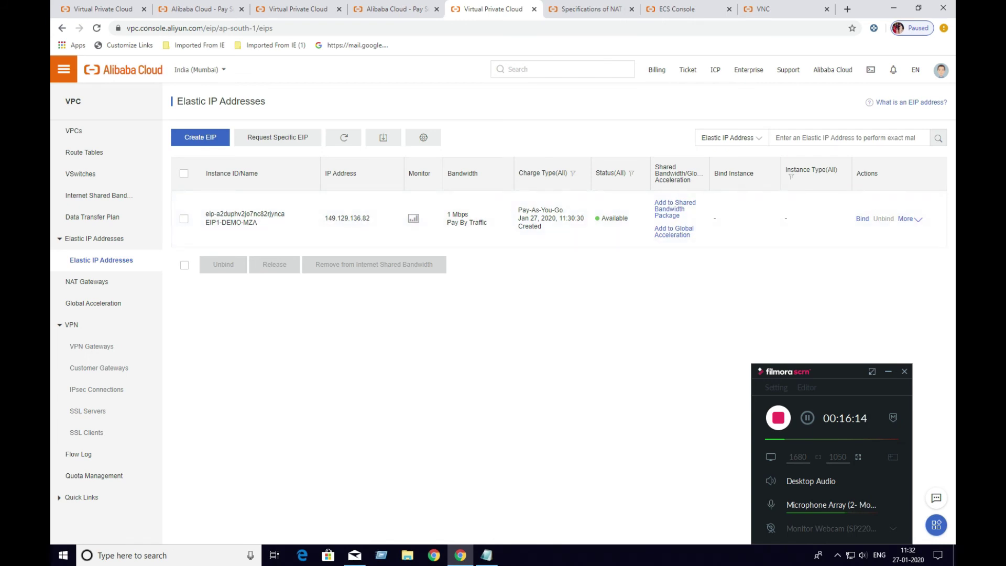
# Select elastic IP 149.129.136.82 and start binding it to an instance
pyautogui.moveTo(245, 214)
pyautogui.doubleClick(346, 218)
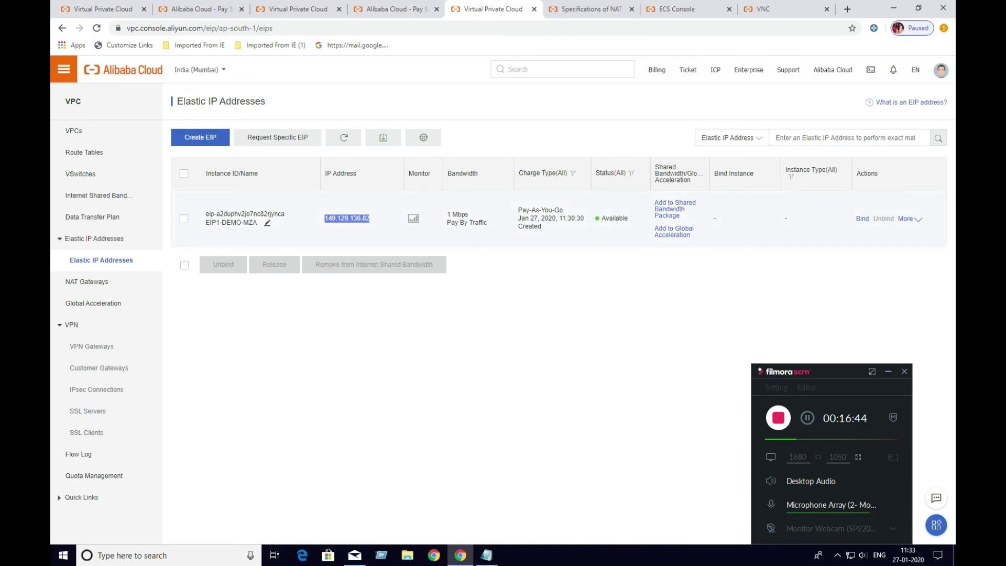
pyautogui.click(861, 219)
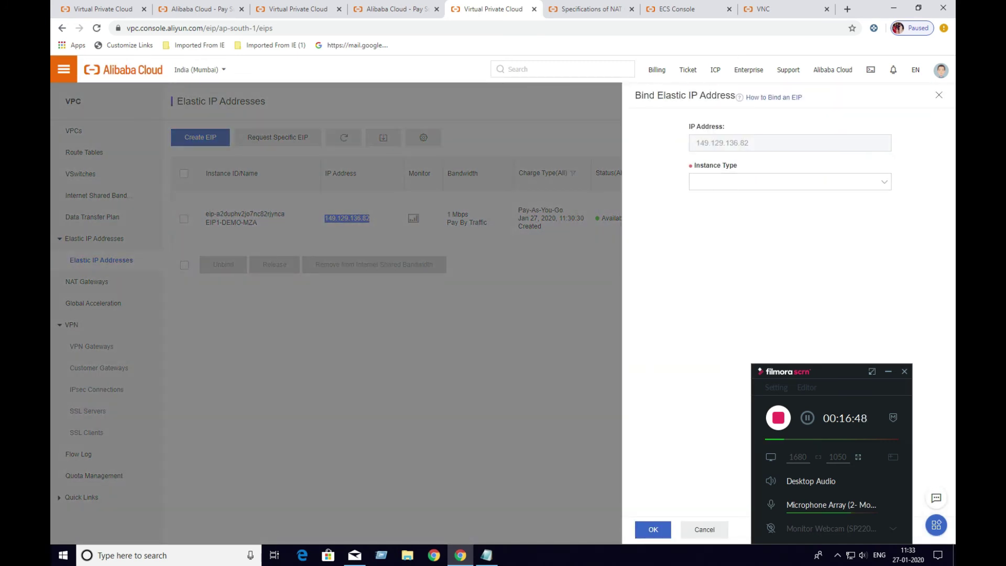
# Bind 149.129.136.82 to NAT Gateway instance NATGW1-DEMO and confirm
pyautogui.click(789, 182)
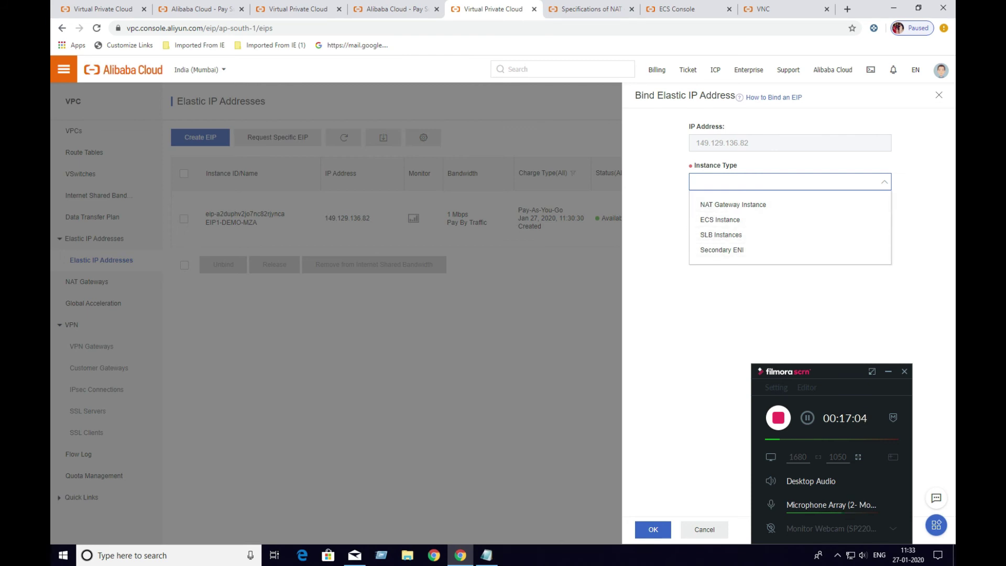
pyautogui.click(732, 204)
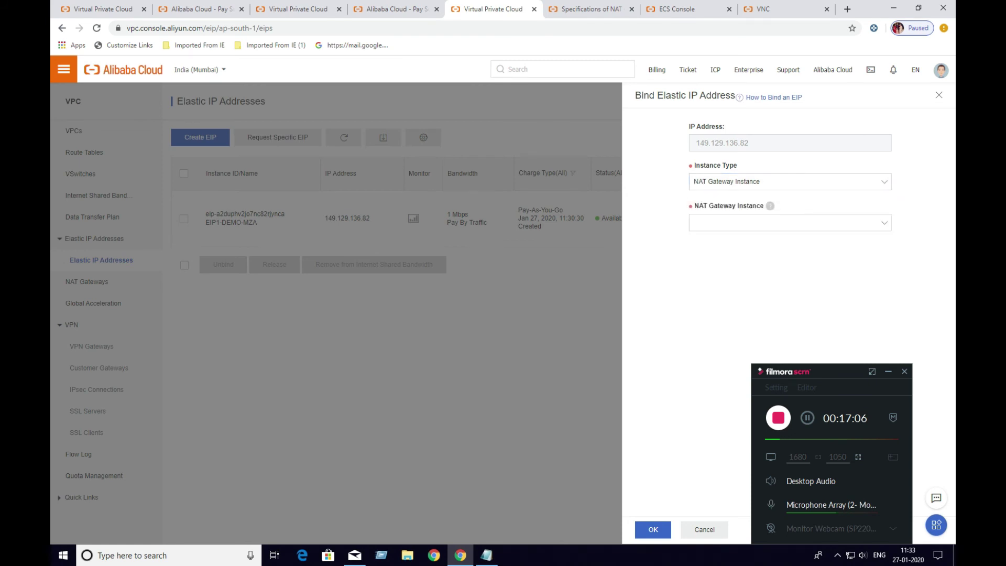
pyautogui.click(759, 223)
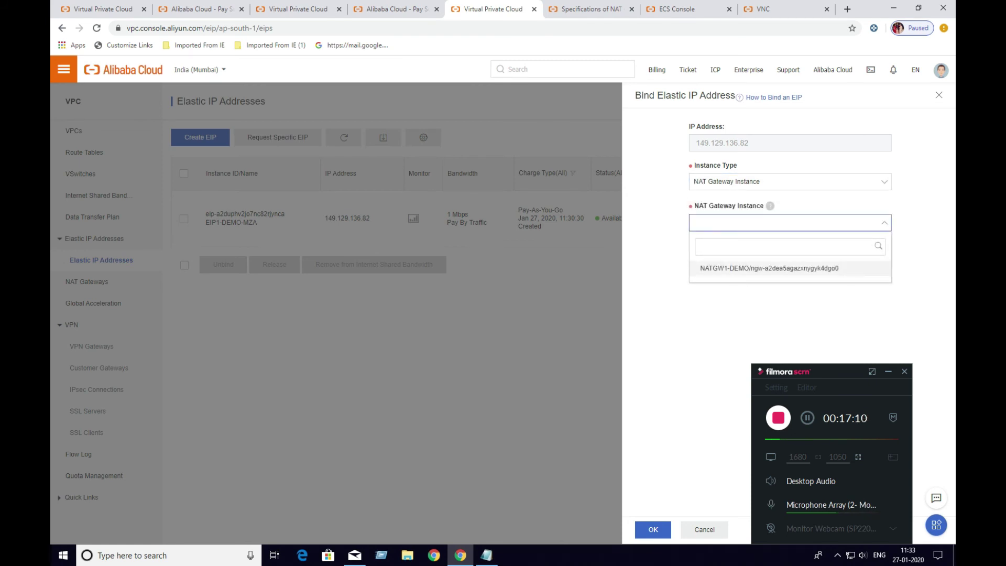
pyautogui.click(768, 267)
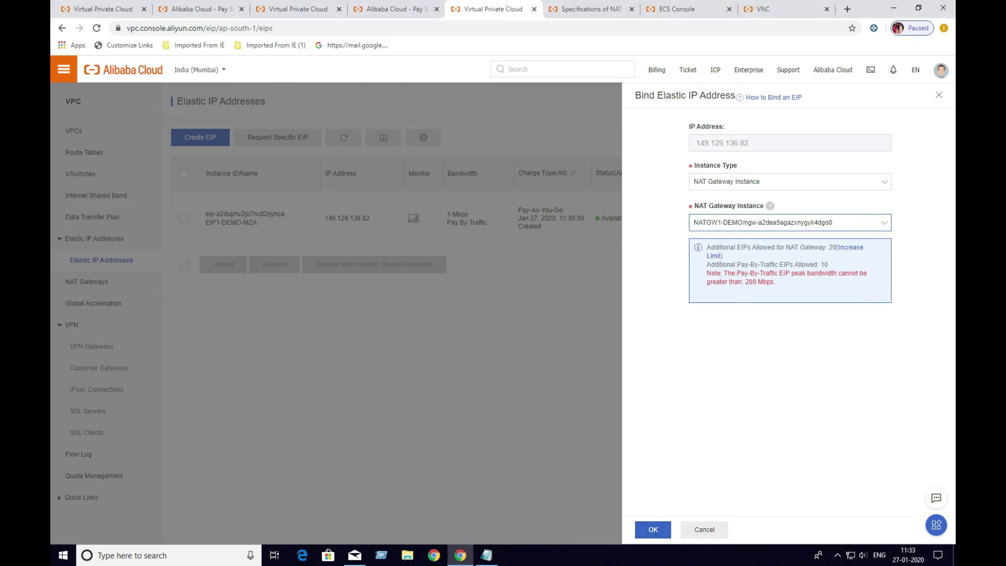
pyautogui.click(653, 529)
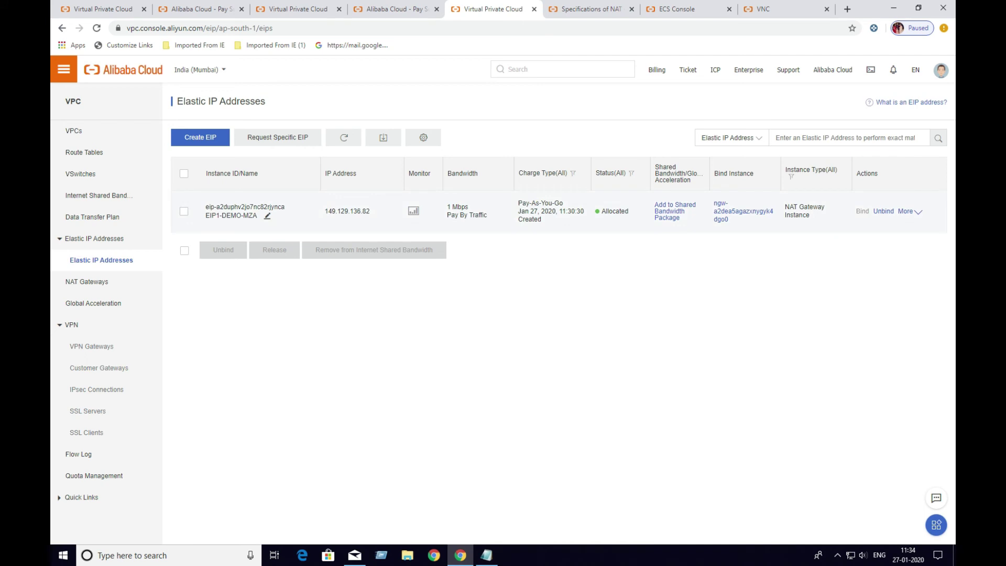
# Go to the NAT Gateways list to reach NATGW1-DEMO's empty SNAT table
pyautogui.moveTo(346, 210)
pyautogui.click(87, 282)
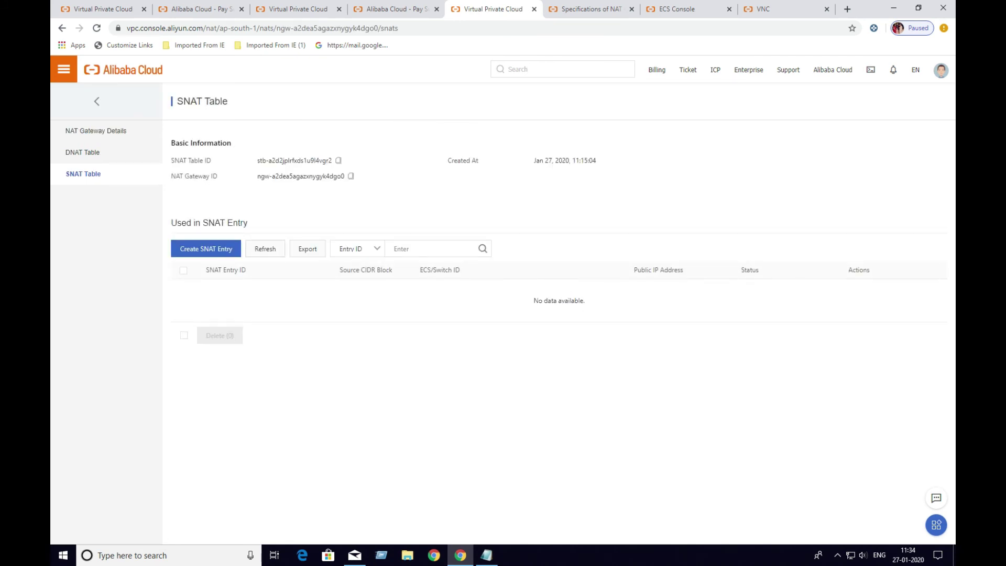
# Create an ECS-granularity SNAT entry mapping ECS01-DEMO-NATGATEWAY to public IP 149.129.136.82
pyautogui.click(206, 248)
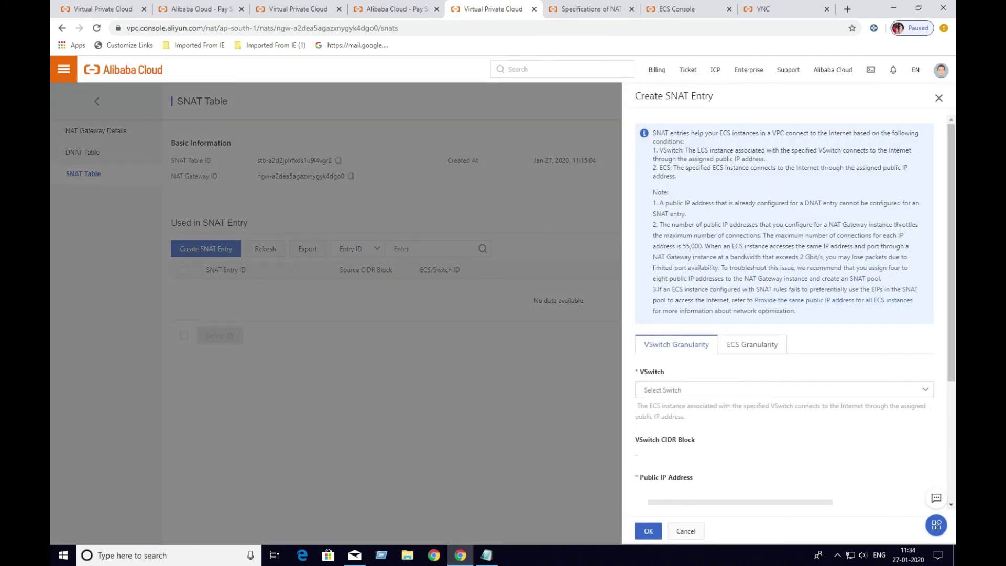
pyautogui.click(752, 344)
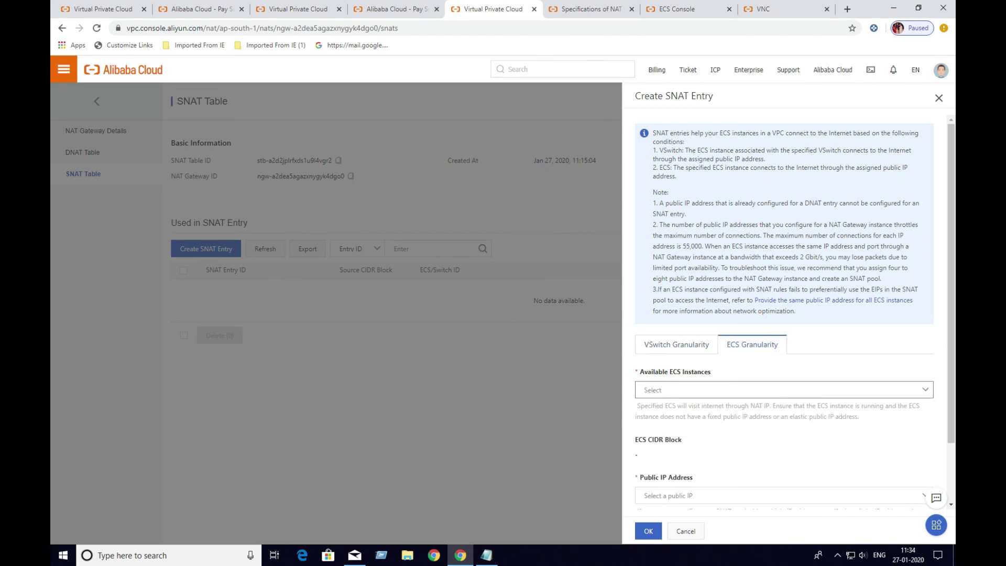
pyautogui.click(784, 390)
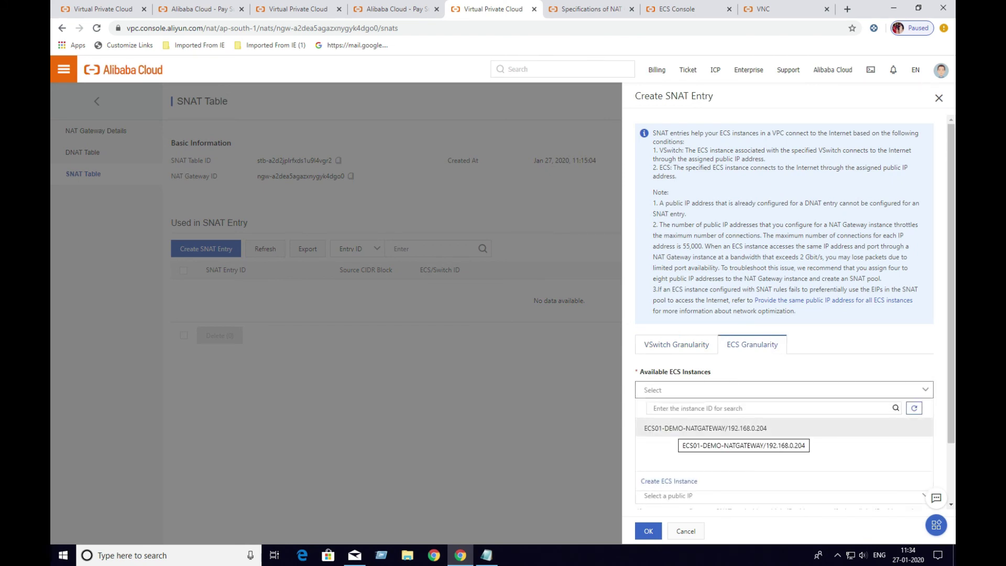
pyautogui.click(749, 427)
pyautogui.scroll(-1, 784, 314)
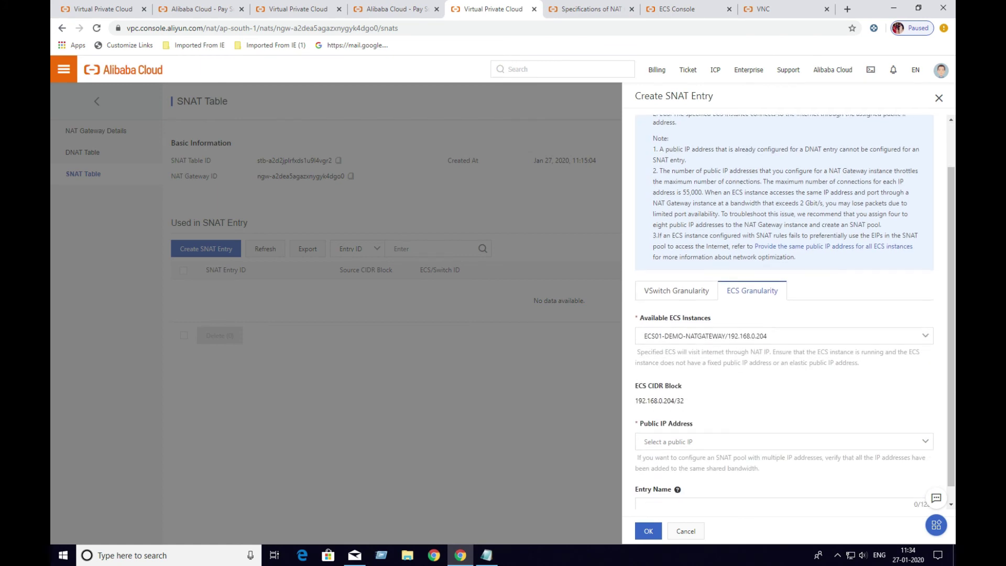
pyautogui.click(784, 441)
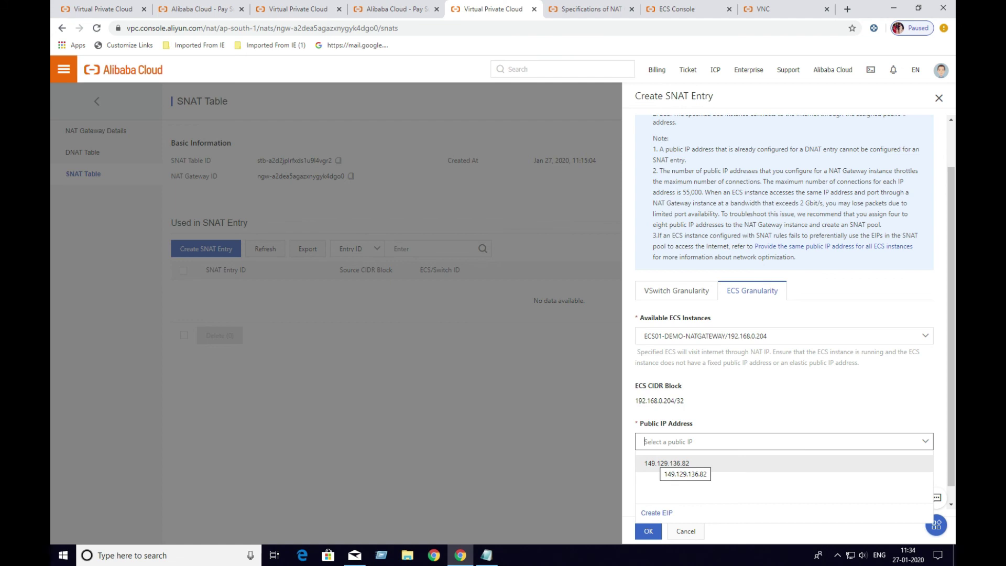
pyautogui.click(666, 463)
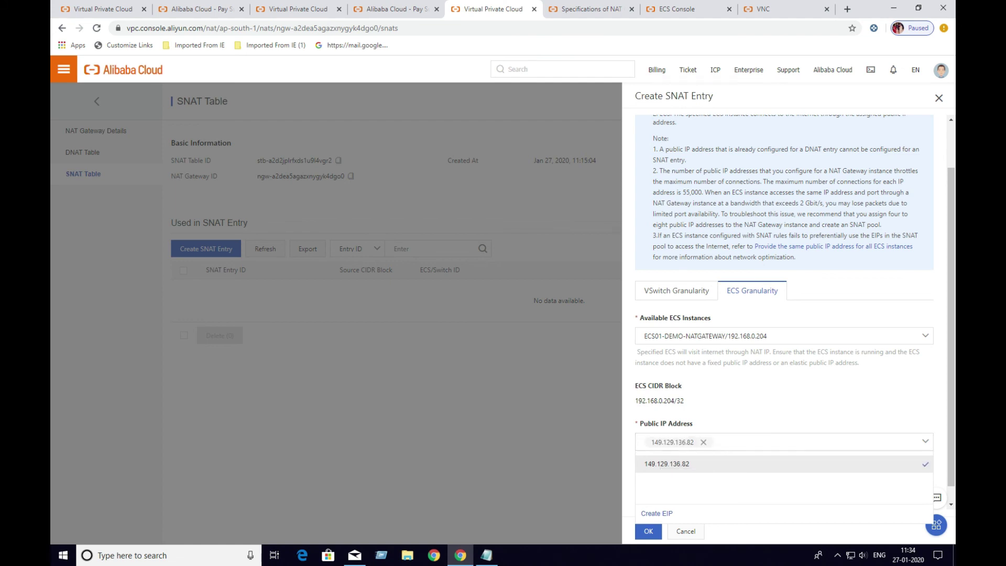
pyautogui.scroll(-1, 784, 367)
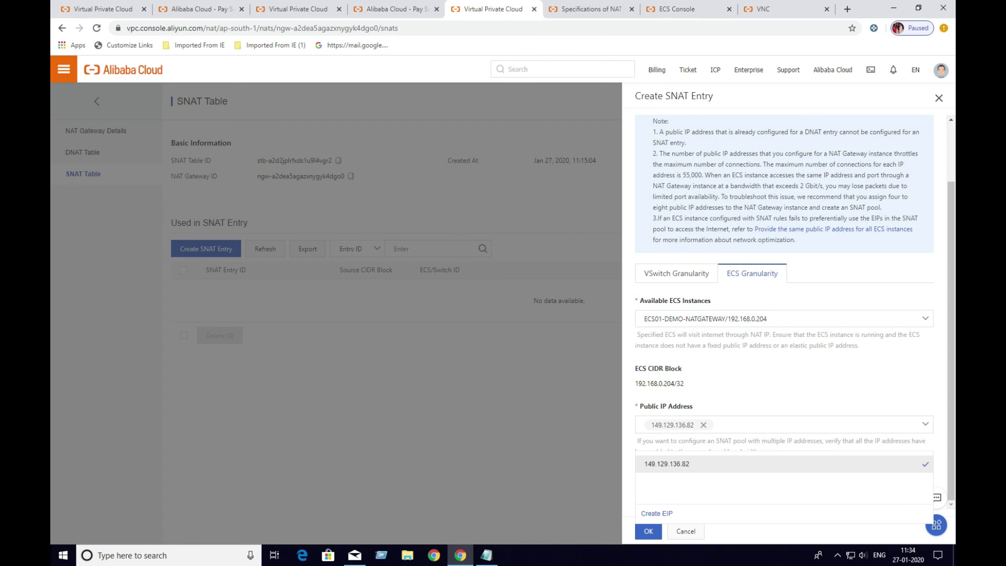
pyautogui.click(648, 530)
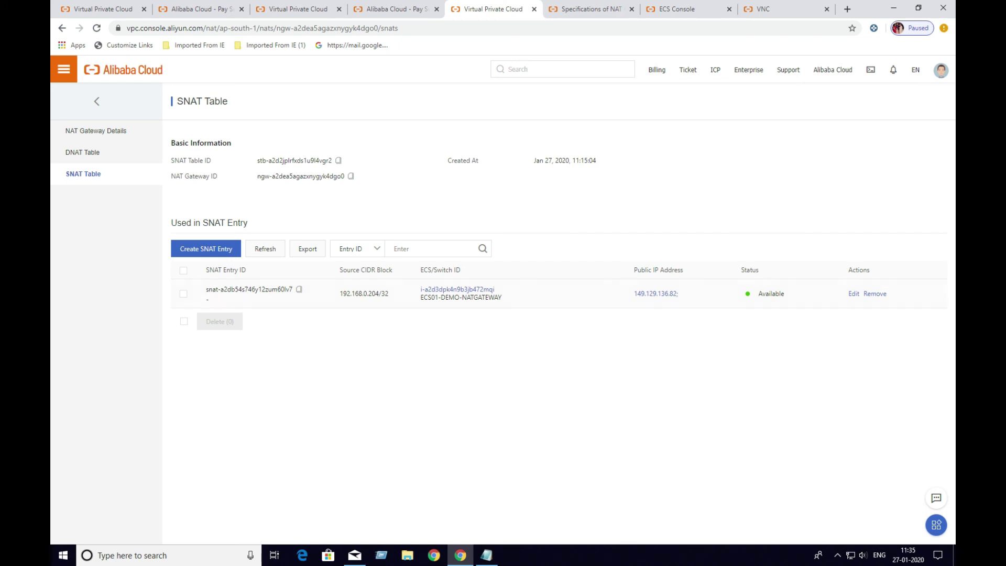
pyautogui.hotkey('ctrl', 'pageup')
# In ECS Instances, connect remotely to the instance with private IP 192.168.0.204
pyautogui.hotkey('ctrl', 'pageup')
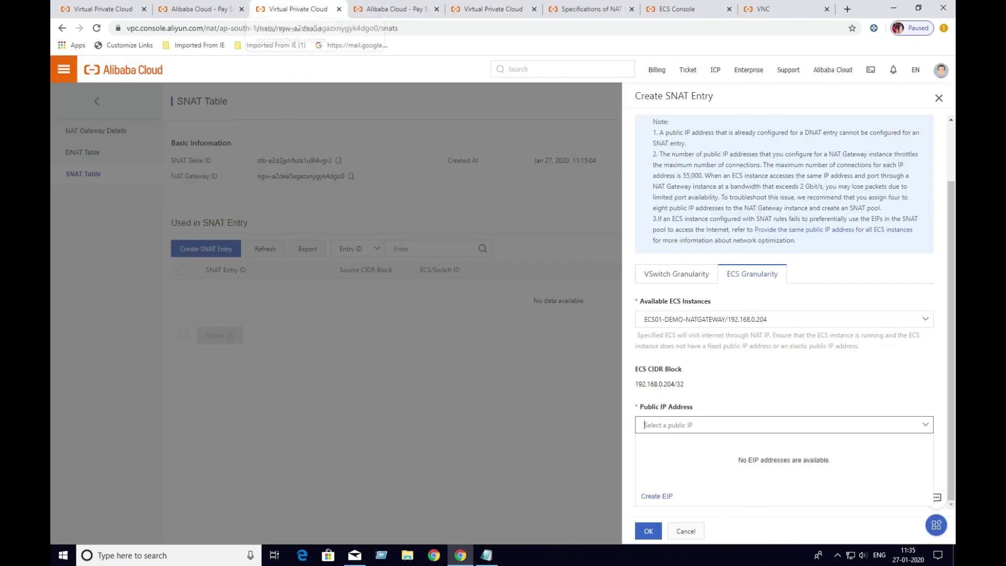
pyautogui.hotkey('ctrl', 'pageup')
pyautogui.hotkey('ctrl', 'pageup')
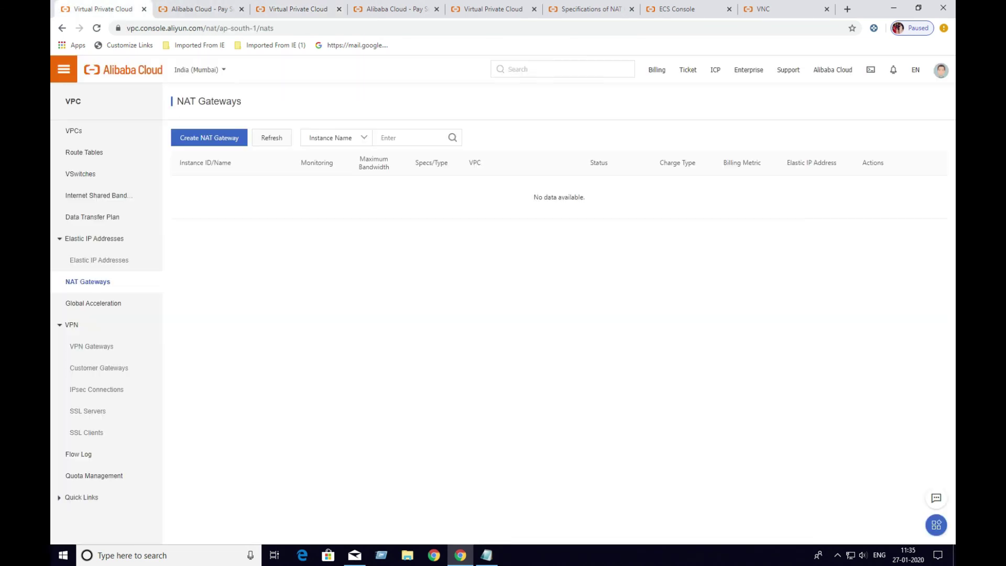
pyautogui.click(63, 69)
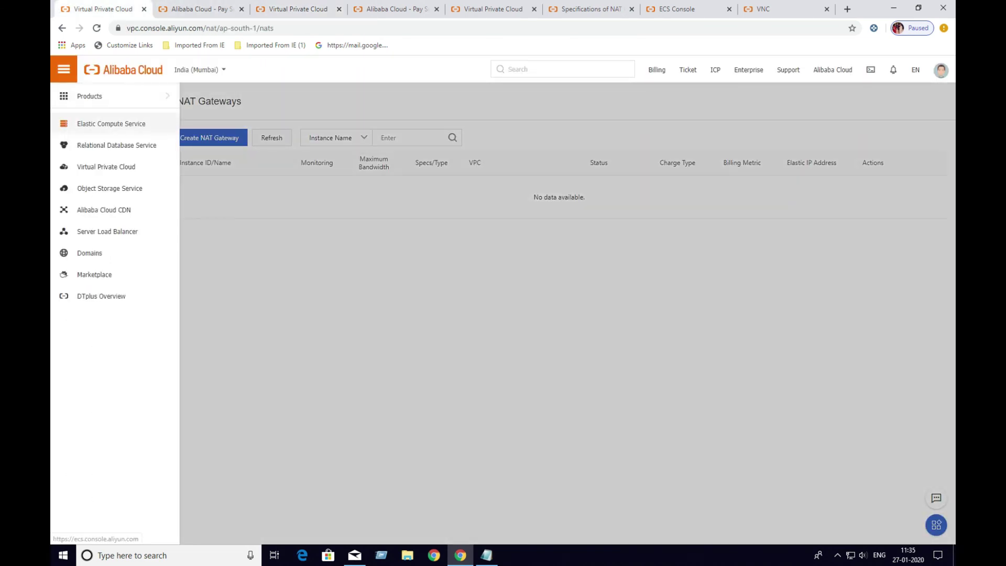
pyautogui.click(111, 124)
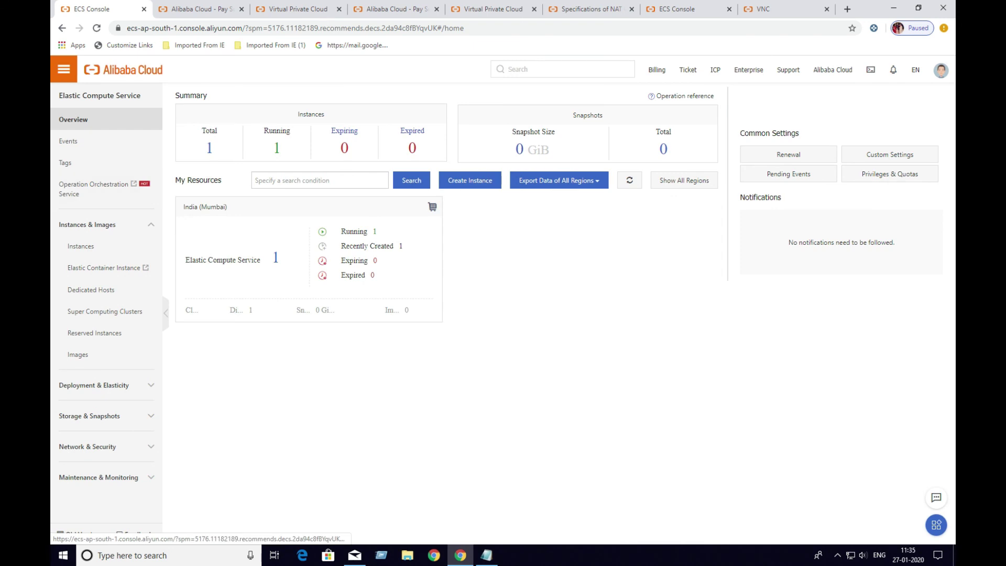
pyautogui.click(81, 246)
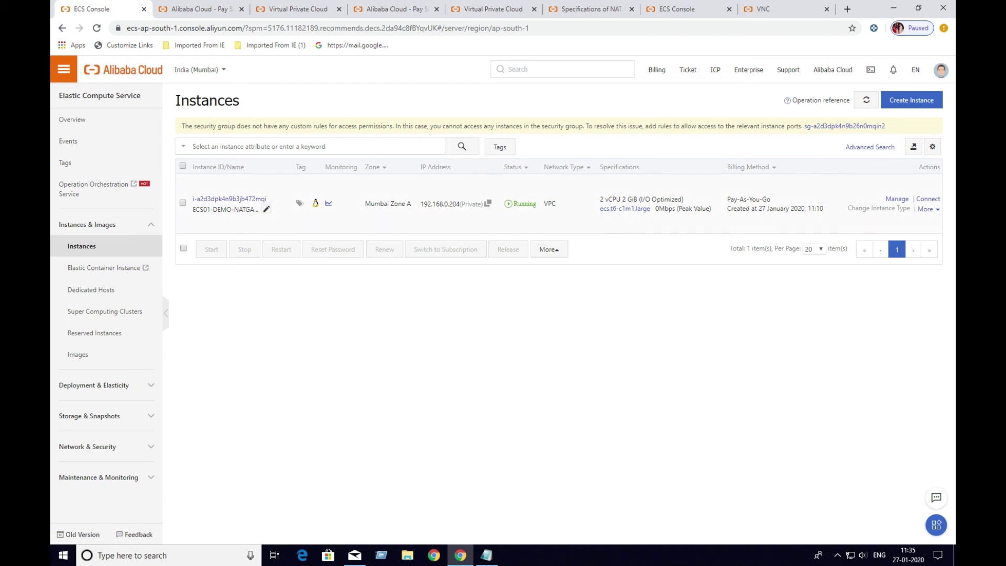
pyautogui.moveTo(424, 204); pyautogui.dragTo(482, 204)
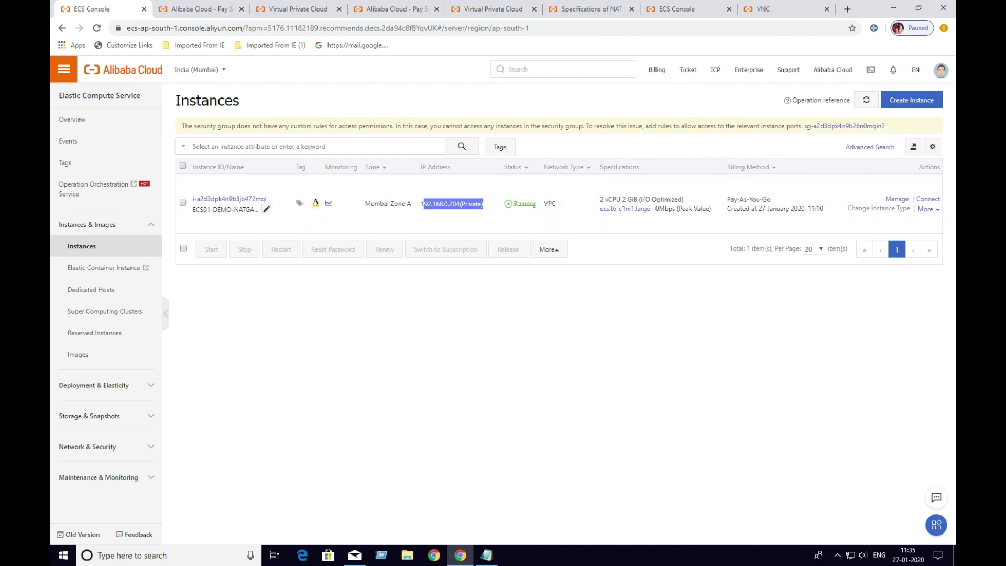
pyautogui.click(927, 198)
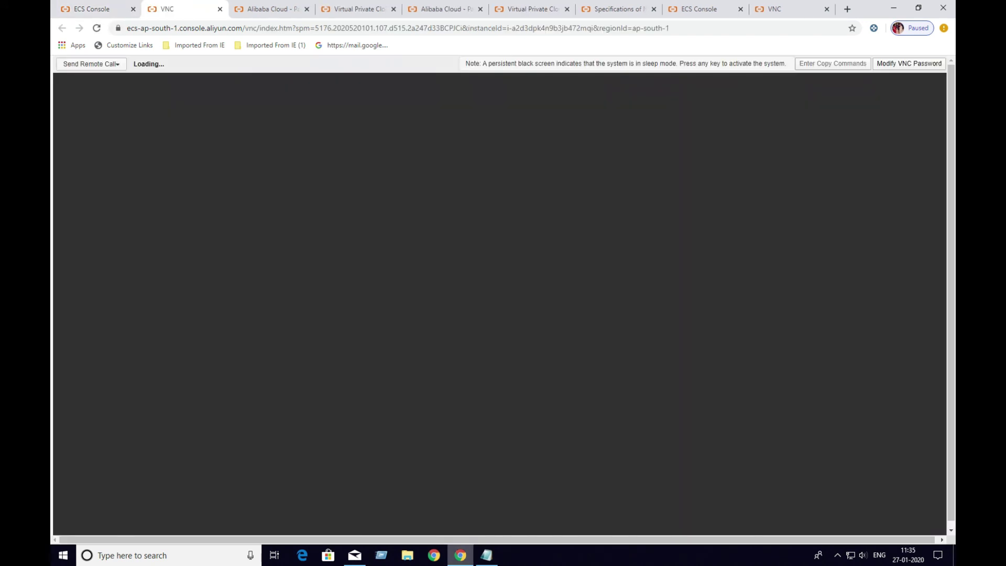
# Copy the saved VNC password from the notes and submit it to connect
pyautogui.click(486, 554)
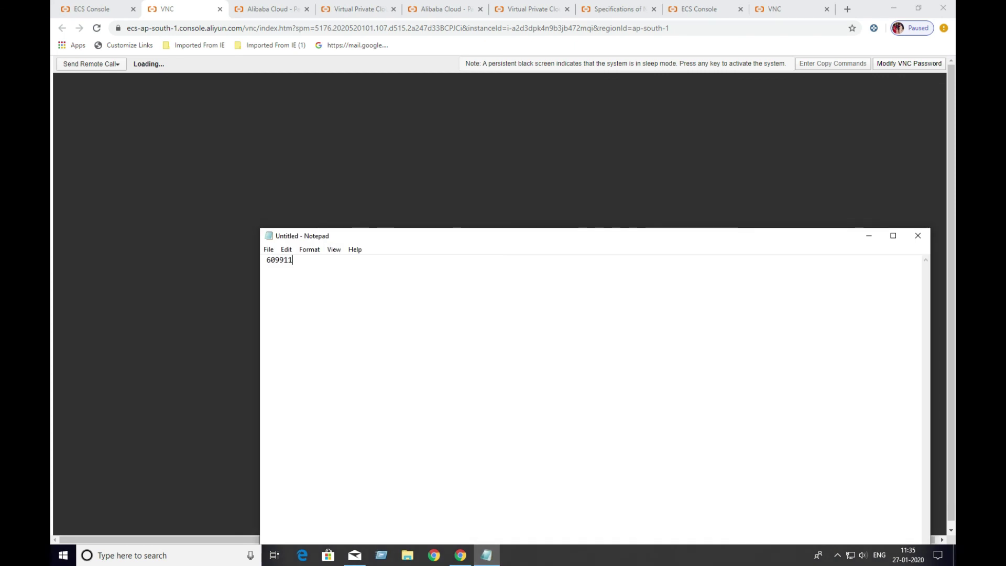
pyautogui.hotkey('ctrl', 'a')
pyautogui.rightClick(274, 261)
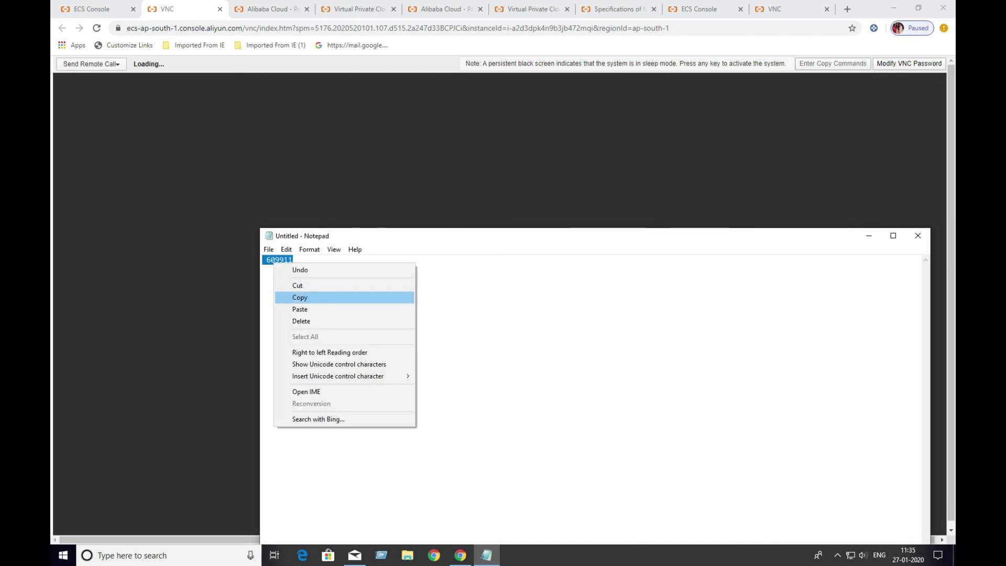
pyautogui.click(314, 297)
pyautogui.click(869, 236)
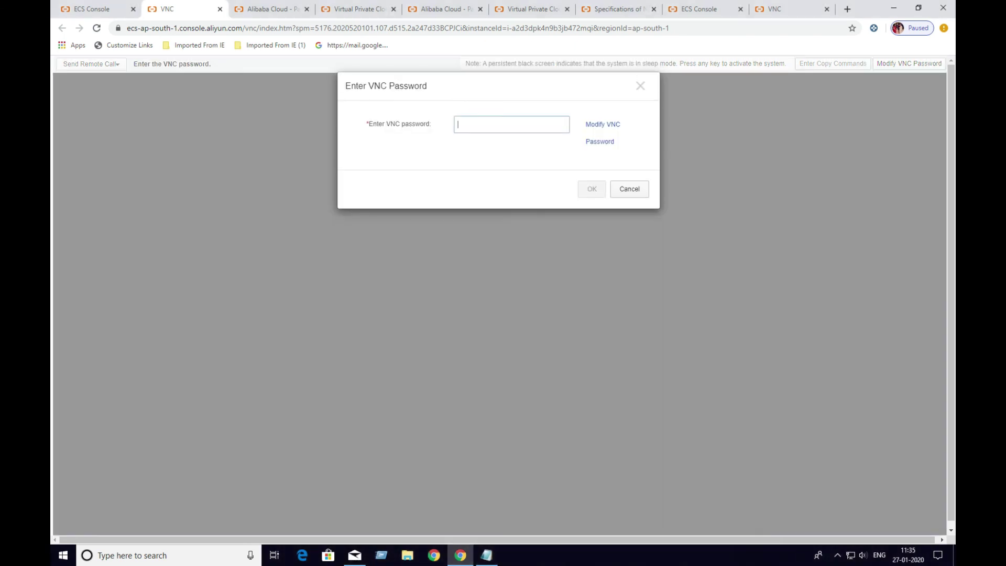
pyautogui.hotkey('ctrl', 'v')
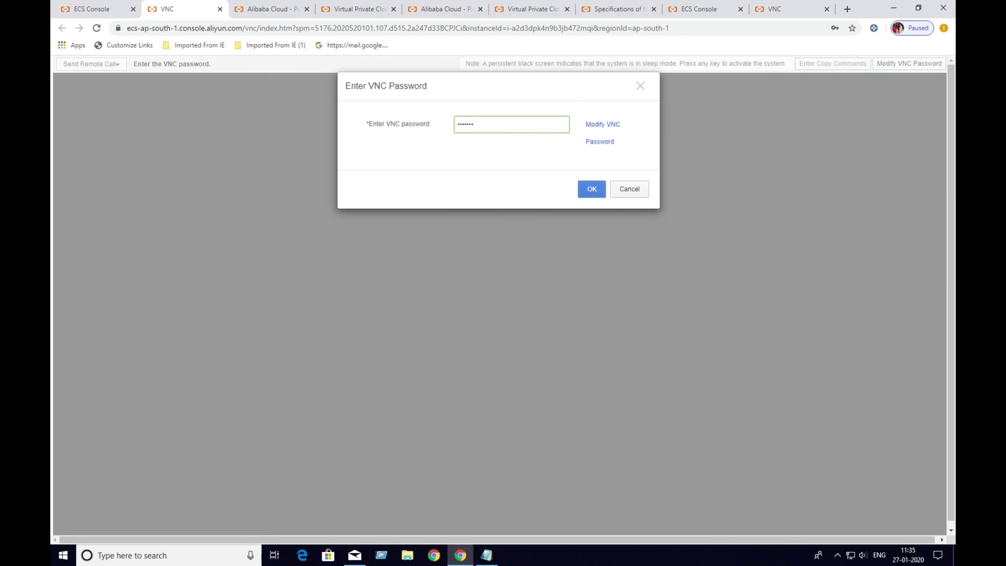
pyautogui.press('Return')
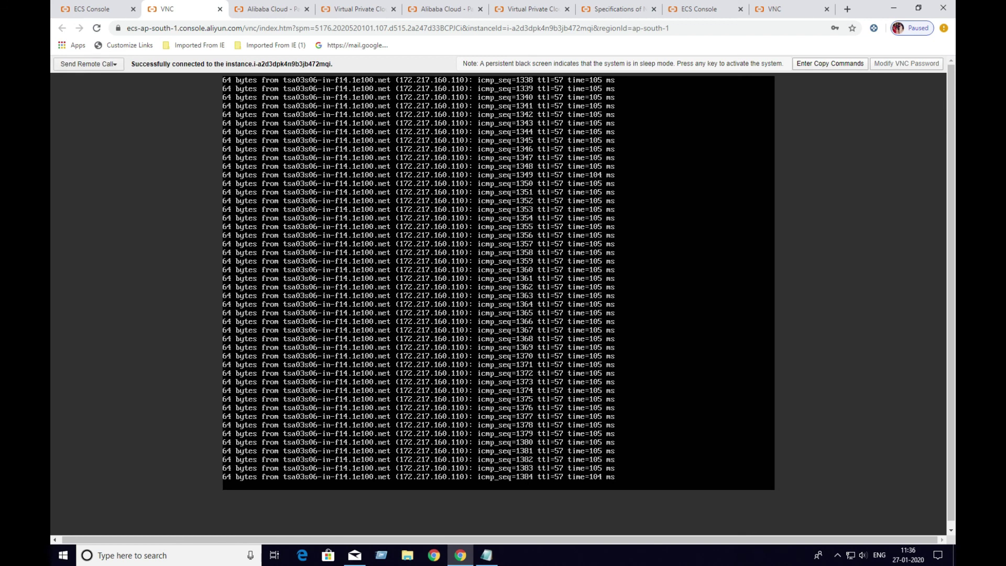
# Send a remote call, reconnect the VNC session, and dismiss the browser's save-password prompt
pyautogui.click(88, 64)
pyautogui.click(79, 94)
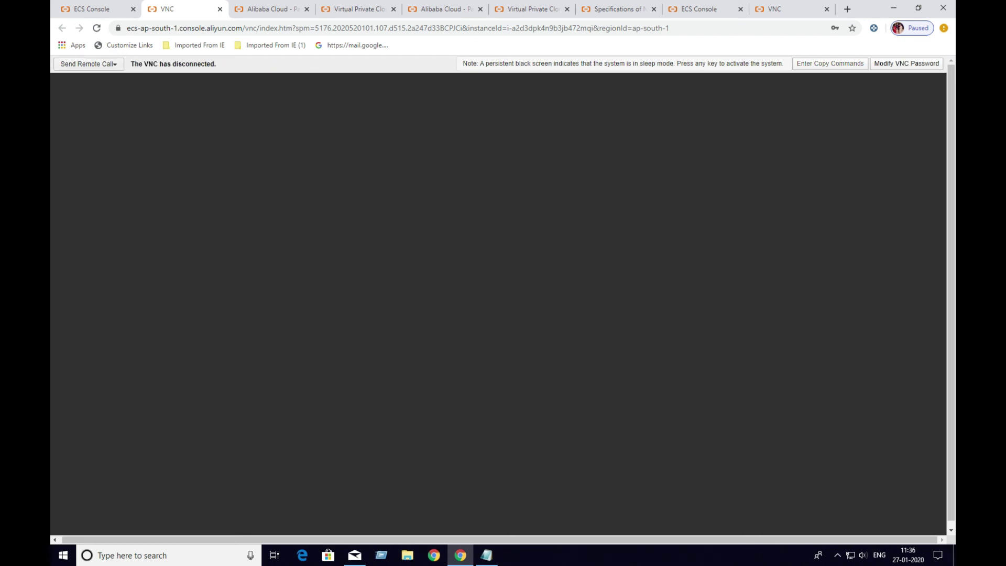
pyautogui.click(88, 64)
pyautogui.click(81, 81)
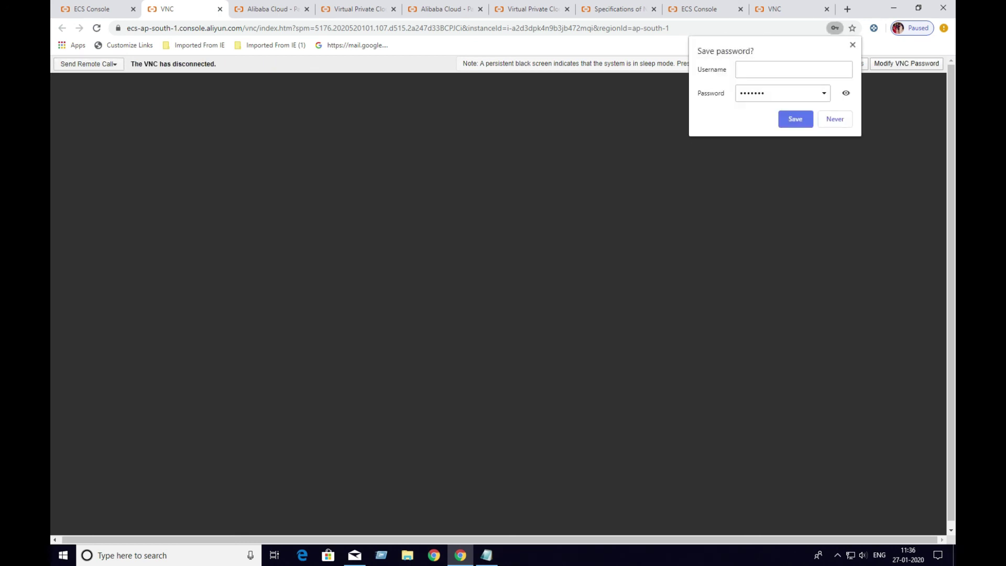
pyautogui.click(793, 69)
pyautogui.write('root')
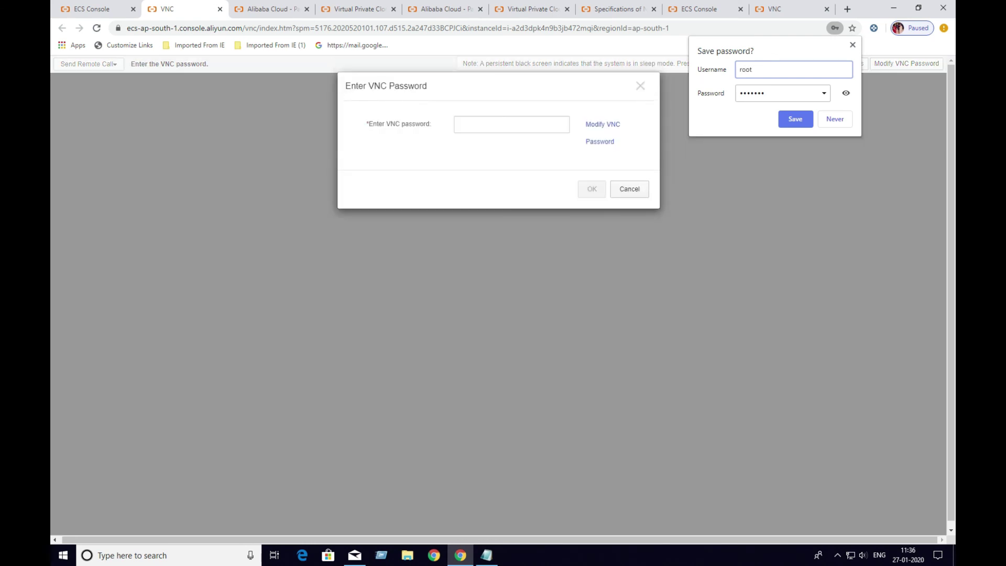
pyautogui.click(511, 124)
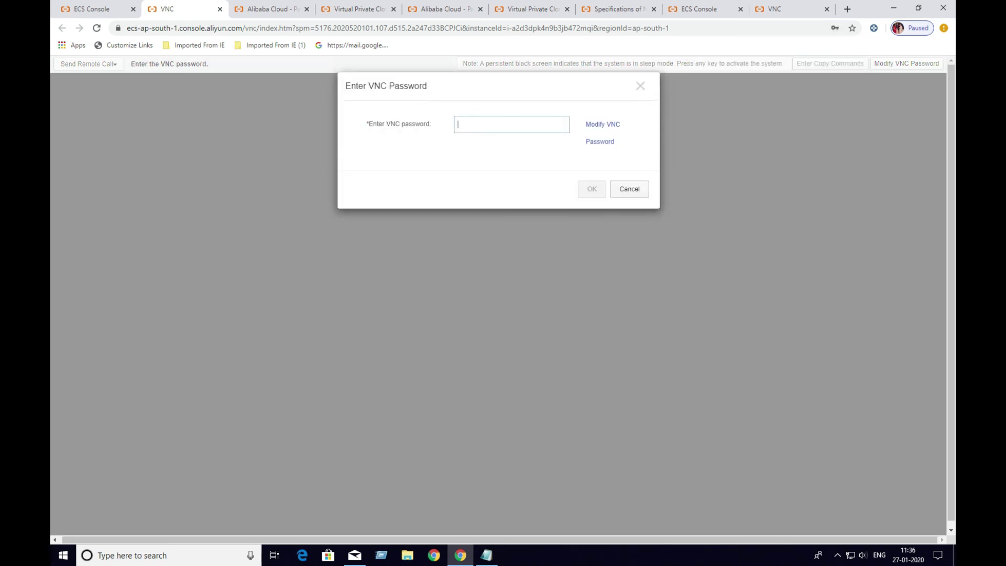